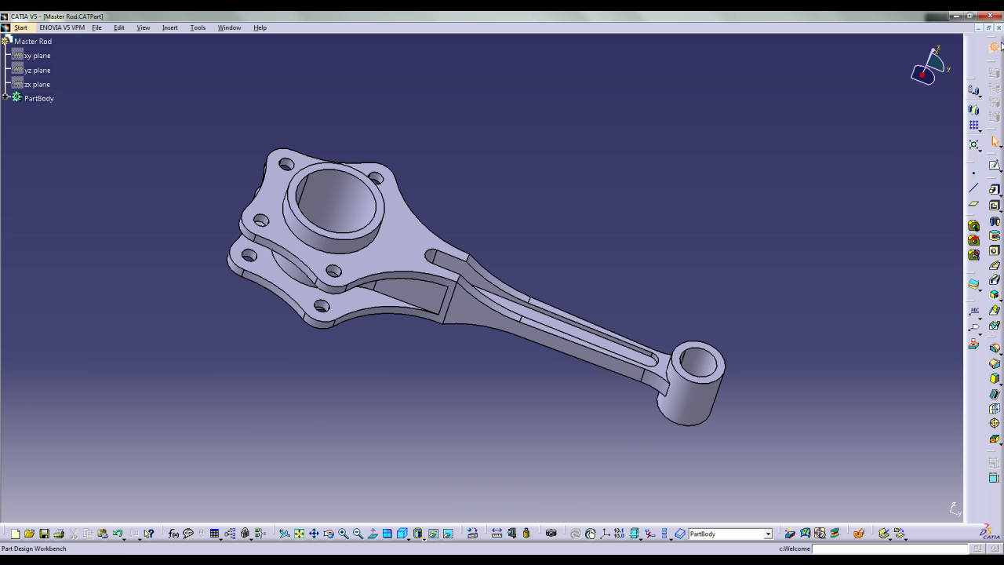
- Restore the finished Master Rod.CATPart window and bring the empty Master Rod part forward
{"action": "left_click", "coordinate": [990, 29]}
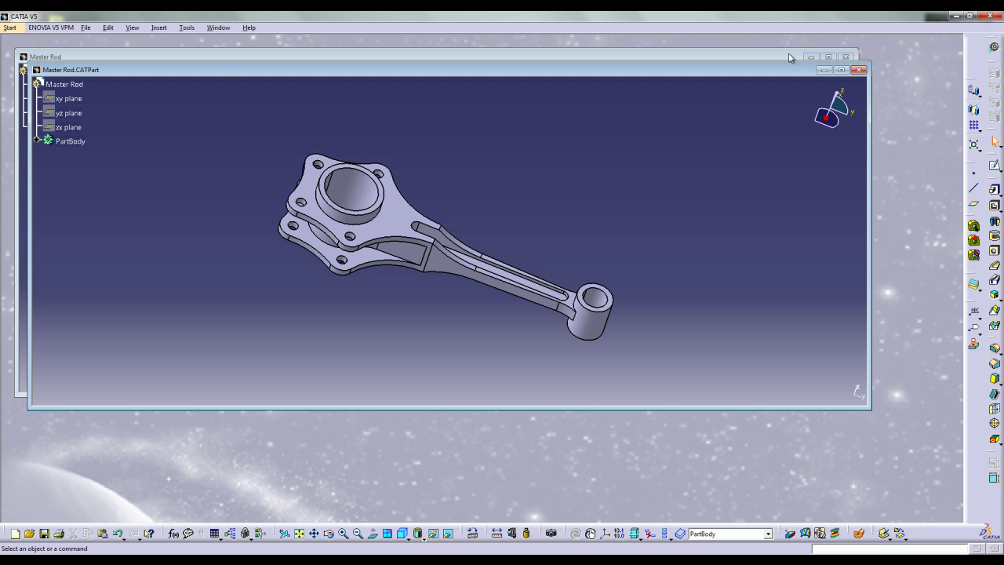
{"action": "left_click", "coordinate": [790, 57]}
- Maximize the Master Rod part and start a sketch on the yz plane
{"action": "left_click", "coordinate": [828, 57]}
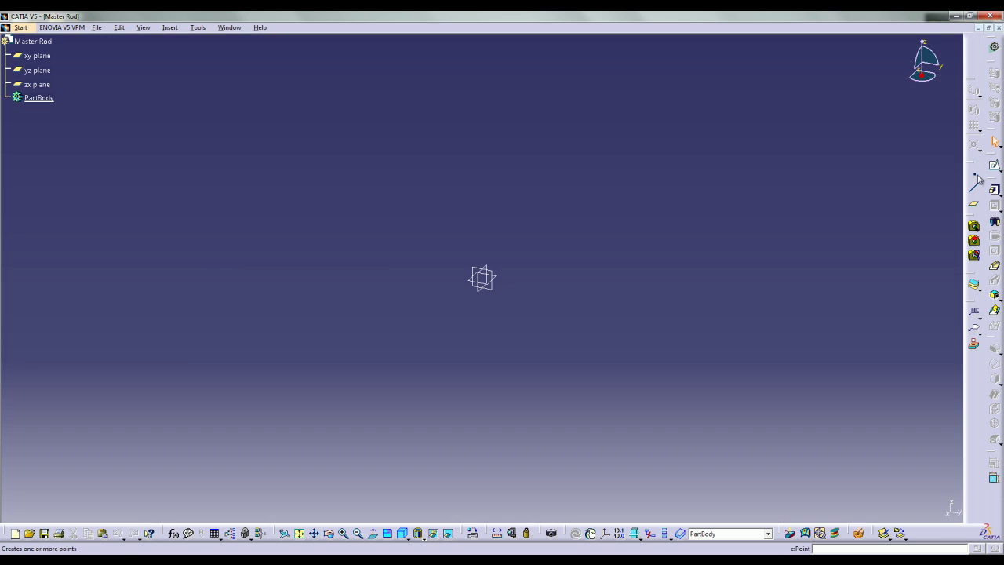
{"action": "left_click", "coordinate": [995, 166]}
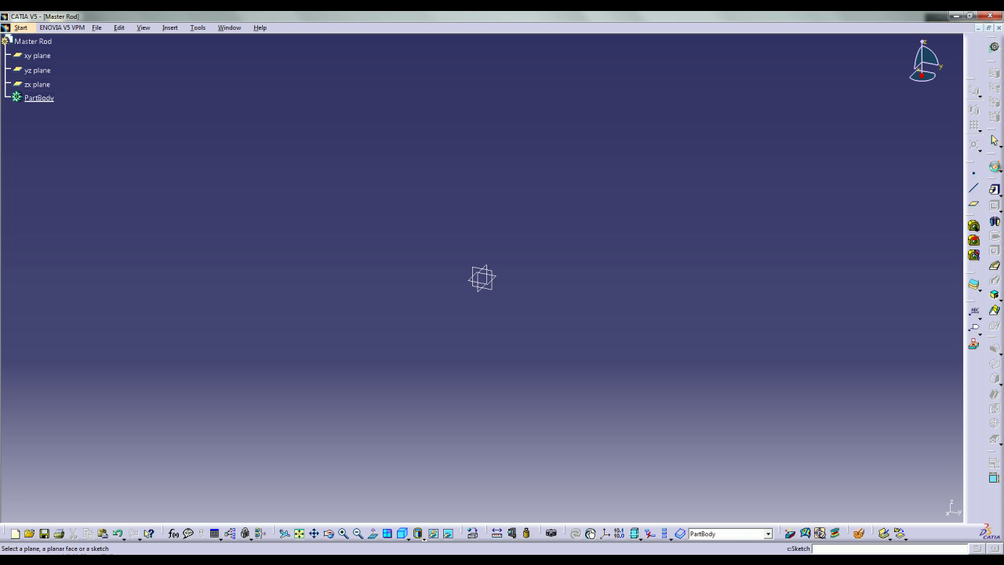
{"action": "left_click", "coordinate": [499, 276]}
- Draw a line from the origin to (-39, 26) and tidy its 26 and 39 dimensions
{"action": "key", "text": "l"}
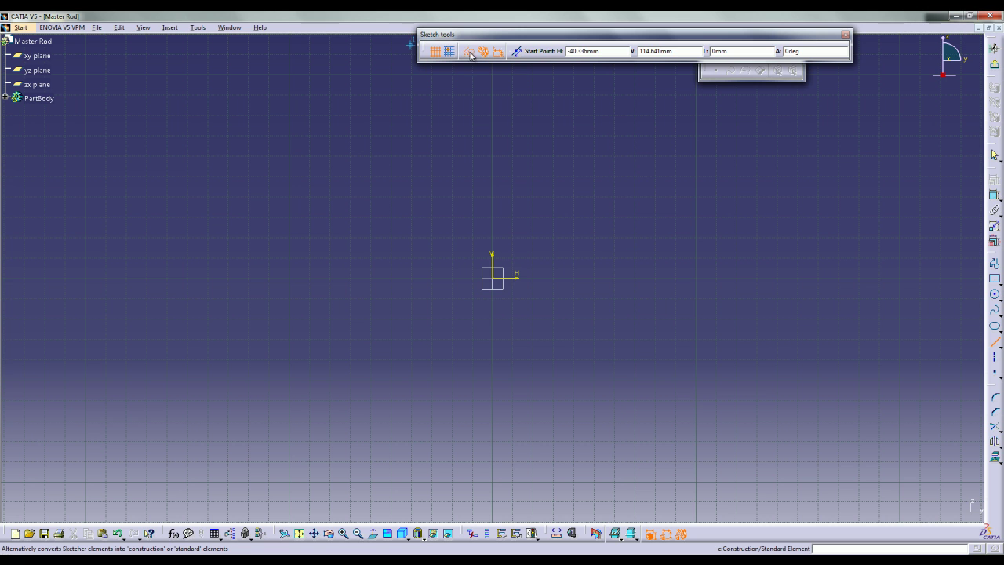
{"action": "left_click", "coordinate": [500, 281]}
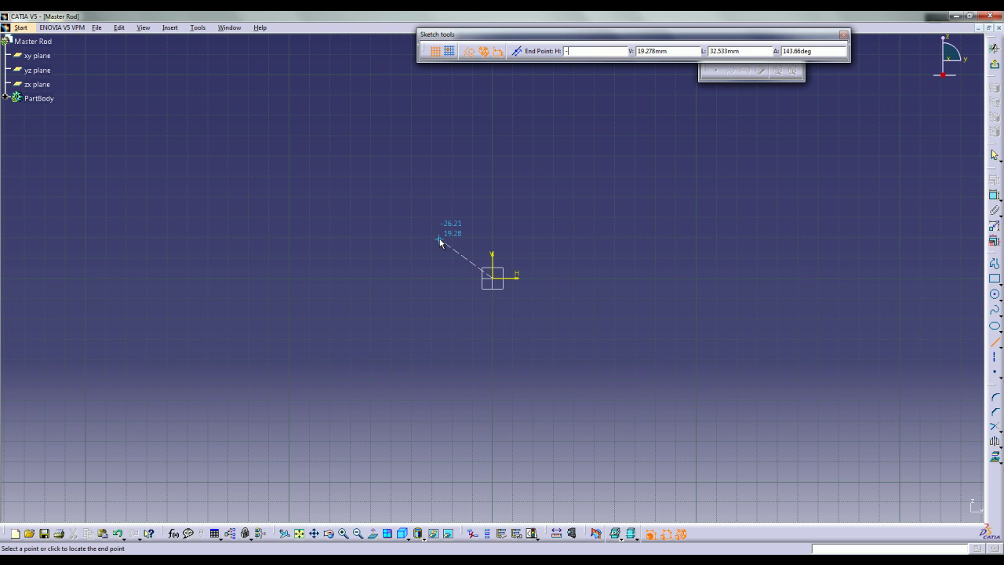
{"action": "key", "text": "Tab"}
{"action": "type", "text": "26"}
{"action": "key", "text": "Return"}
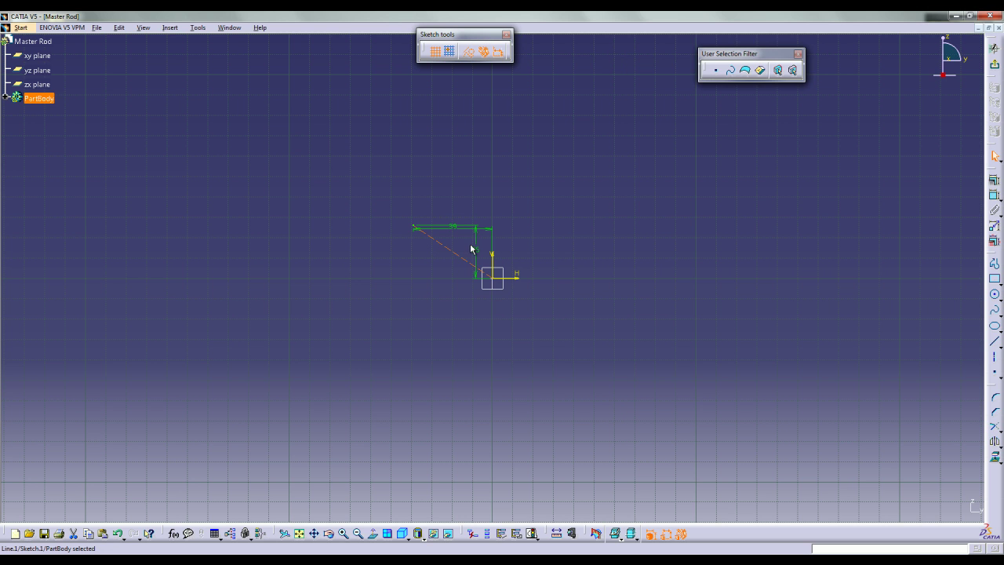
{"action": "left_click_drag", "start_coordinate": [484, 247], "coordinate": [388, 249]}
{"action": "left_click_drag", "start_coordinate": [441, 232], "coordinate": [433, 215]}
{"action": "left_click", "coordinate": [607, 217]}
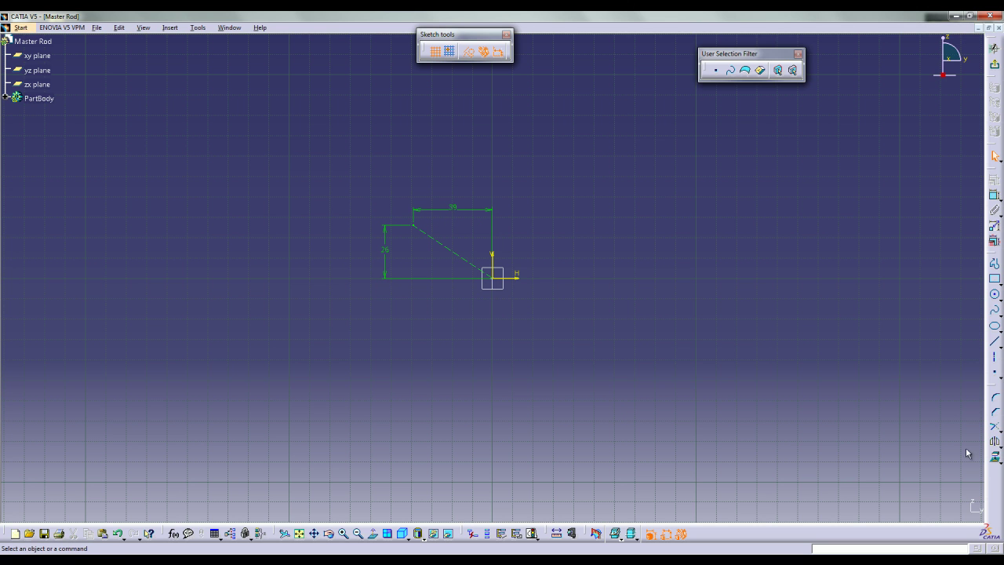
- Draw a second line to (16, 43) and arrange the 16, 39 and 43 dimensions
{"action": "left_click", "coordinate": [995, 342]}
{"action": "left_click", "coordinate": [413, 225]}
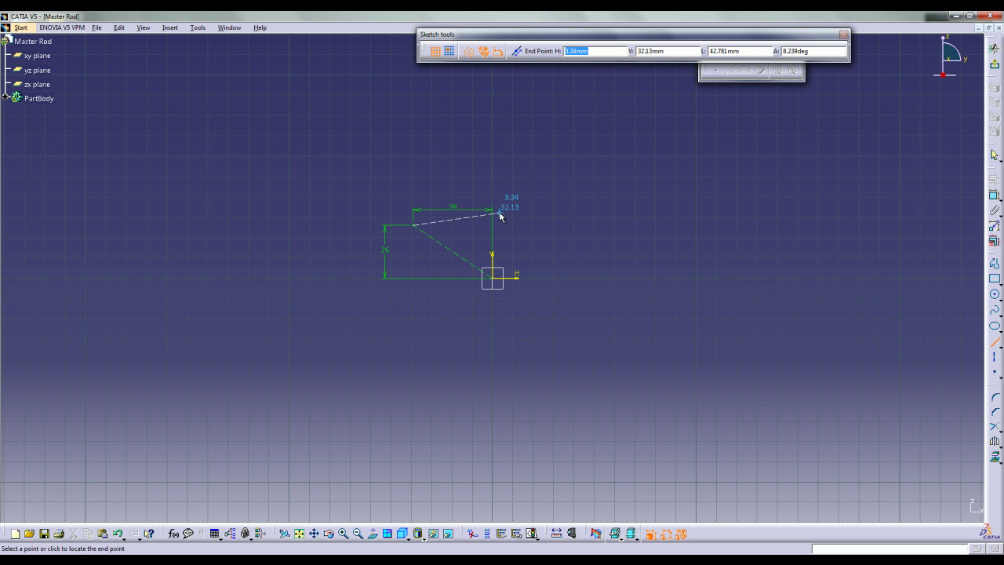
{"action": "type", "text": "16"}
{"action": "key", "text": "Tab"}
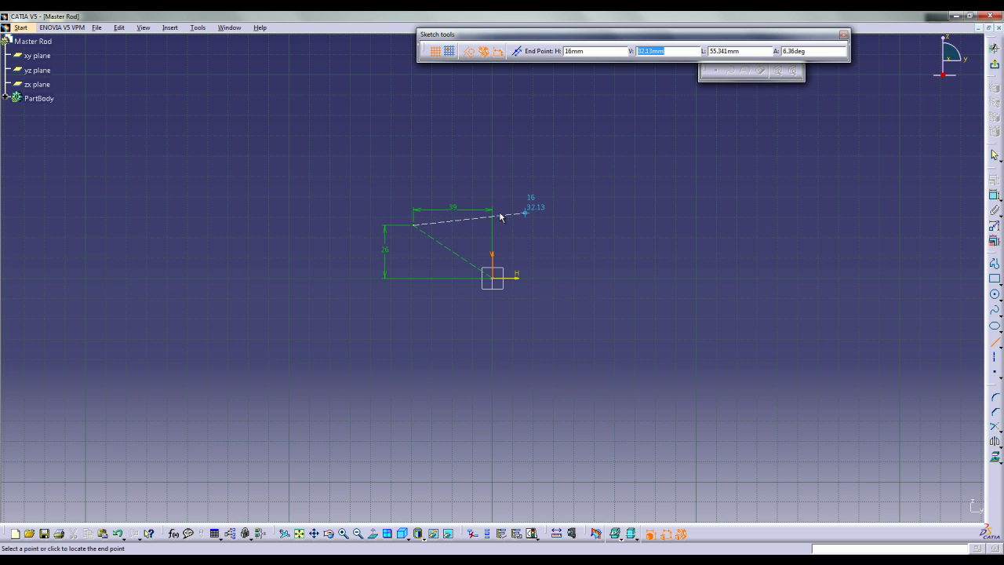
{"action": "type", "text": "43"}
{"action": "key", "text": "Return"}
{"action": "left_click_drag", "start_coordinate": [526, 211], "coordinate": [523, 181]}
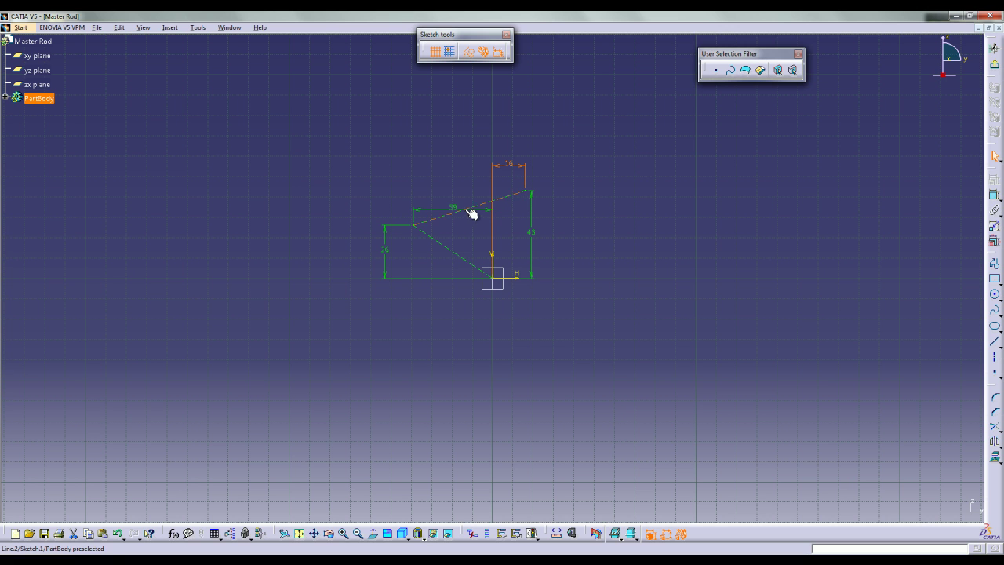
{"action": "left_click_drag", "start_coordinate": [439, 207], "coordinate": [432, 166]}
{"action": "left_click_drag", "start_coordinate": [532, 214], "coordinate": [559, 211]}
{"action": "left_click", "coordinate": [622, 210]}
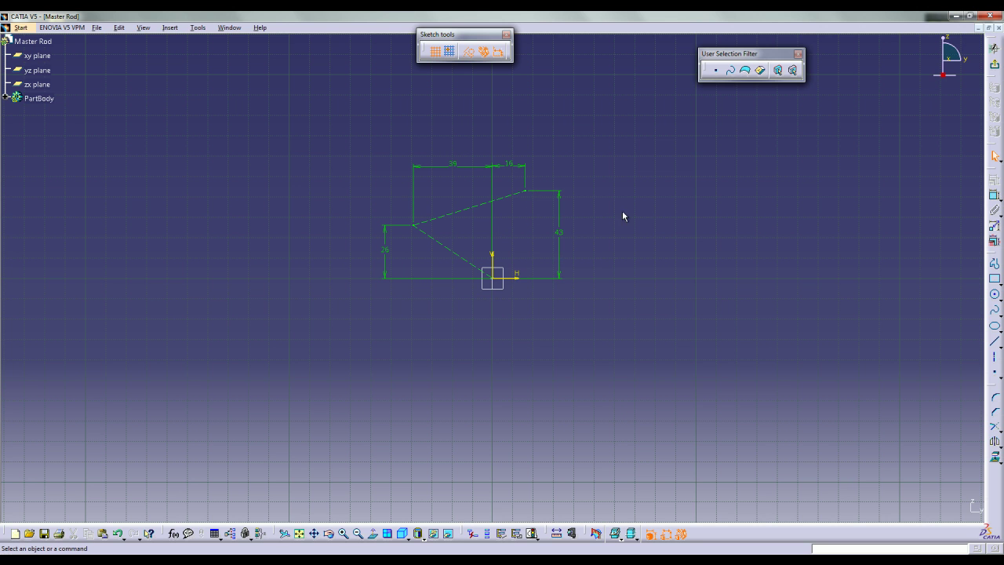
- Draw two R13 circles centred at the line endpoints (16, 43) and (-39, 26)
{"action": "left_click", "coordinate": [995, 294]}
{"action": "left_click", "coordinate": [524, 189]}
{"action": "key", "text": "Tab"}
{"action": "key", "text": "Tab"}
{"action": "key", "text": "Tab"}
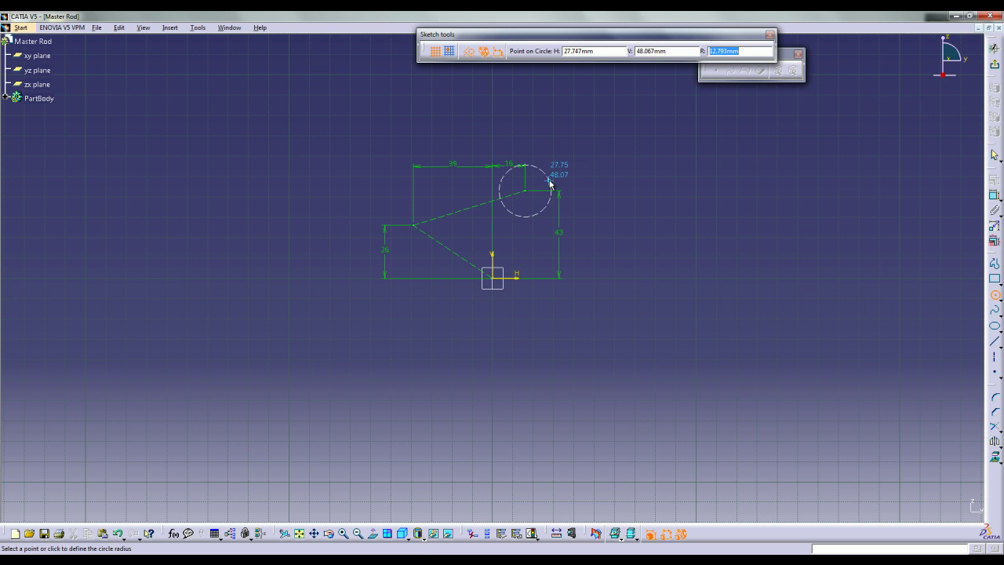
{"action": "type", "text": "13"}
{"action": "key", "text": "Return"}
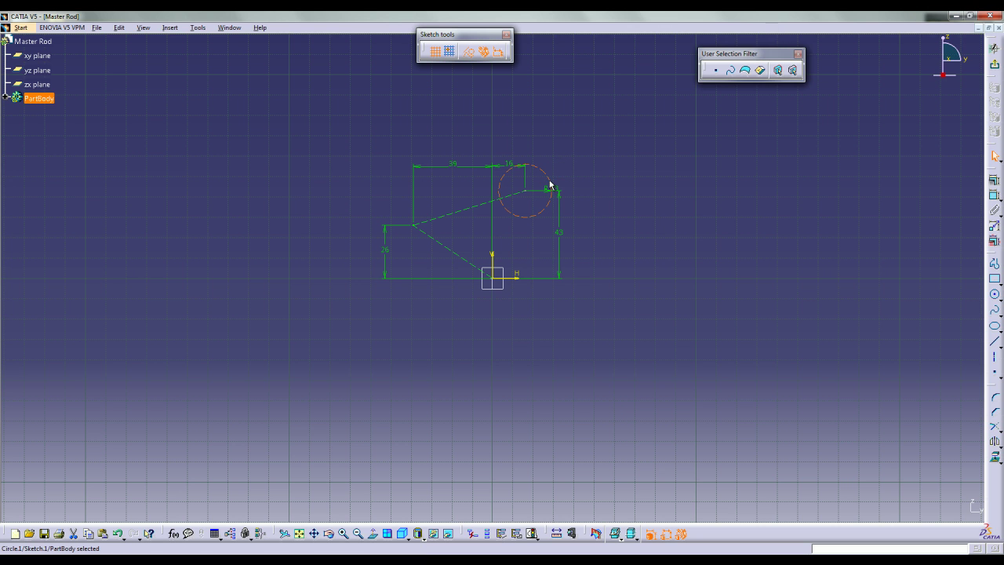
{"action": "left_click", "coordinate": [672, 211]}
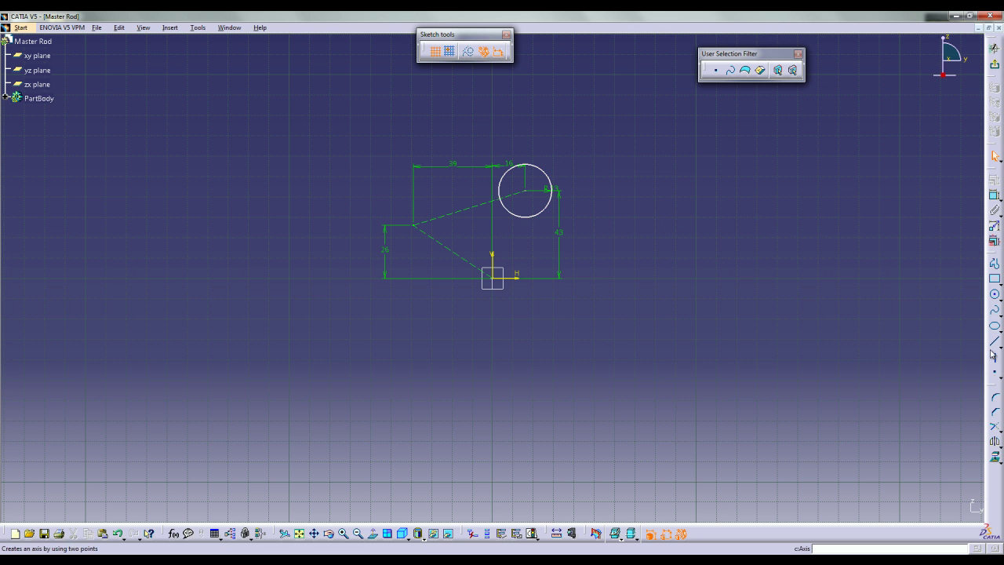
{"action": "left_click", "coordinate": [996, 296]}
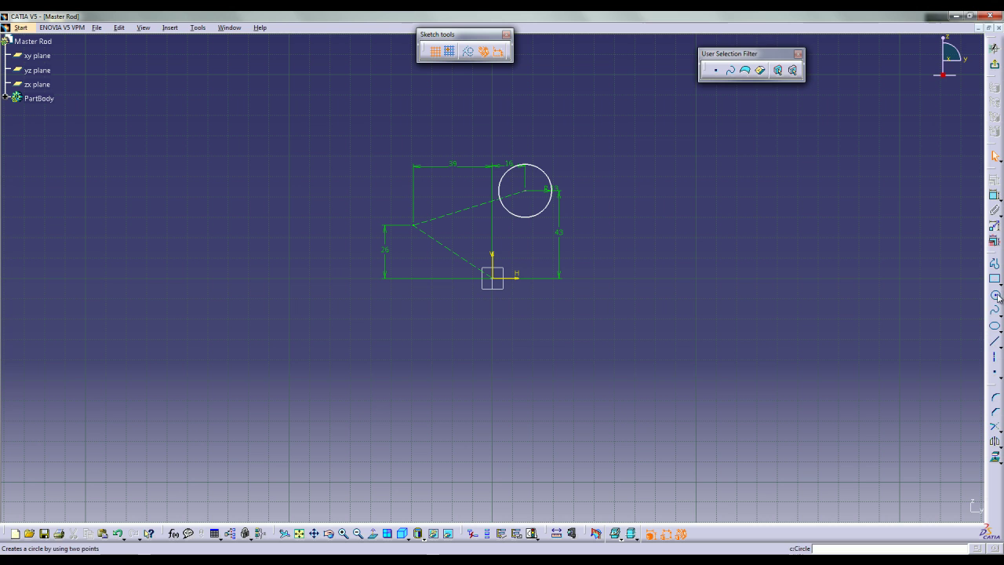
{"action": "left_click", "coordinate": [421, 228]}
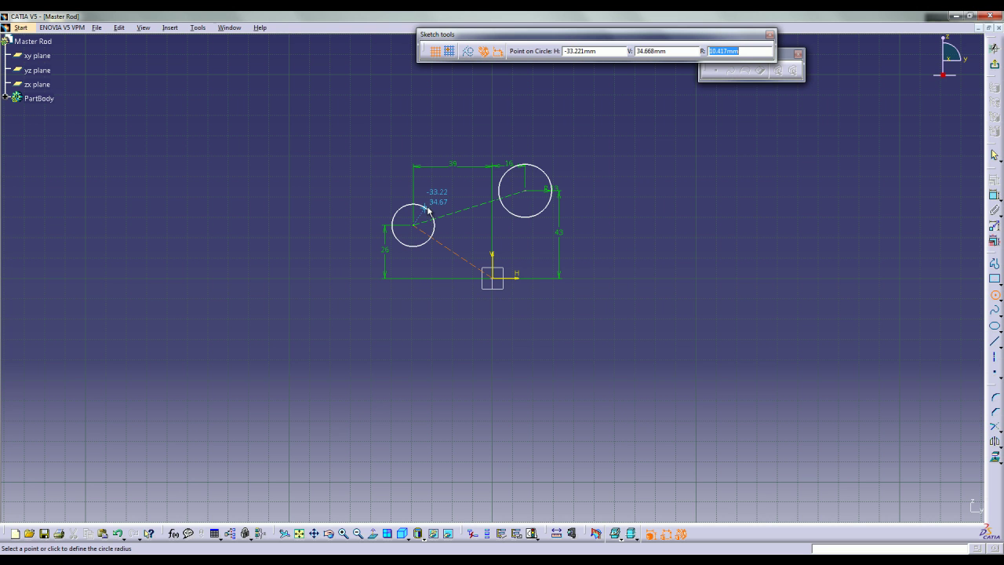
{"action": "type", "text": "13"}
{"action": "key", "text": "Return"}
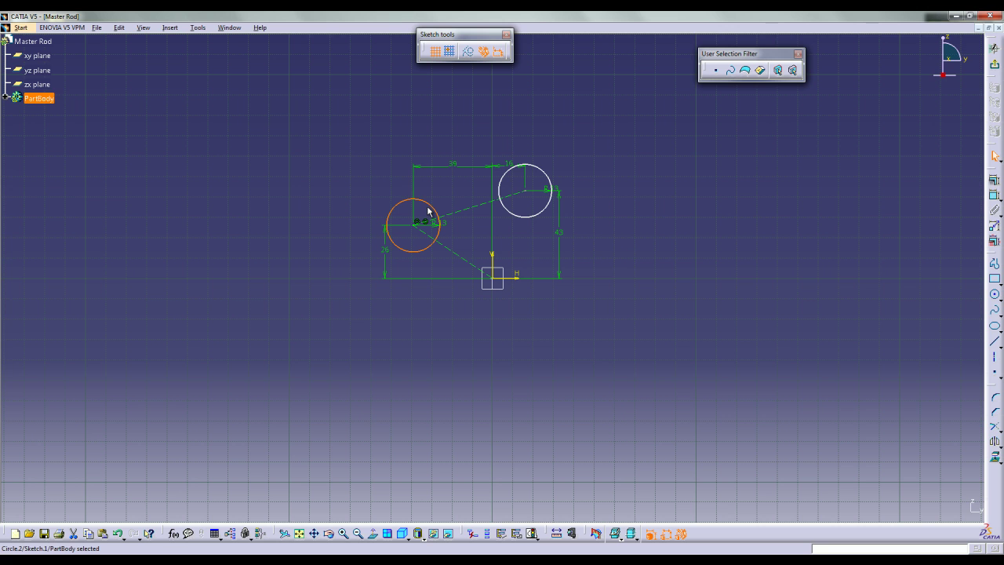
{"action": "key", "text": "Escape"}
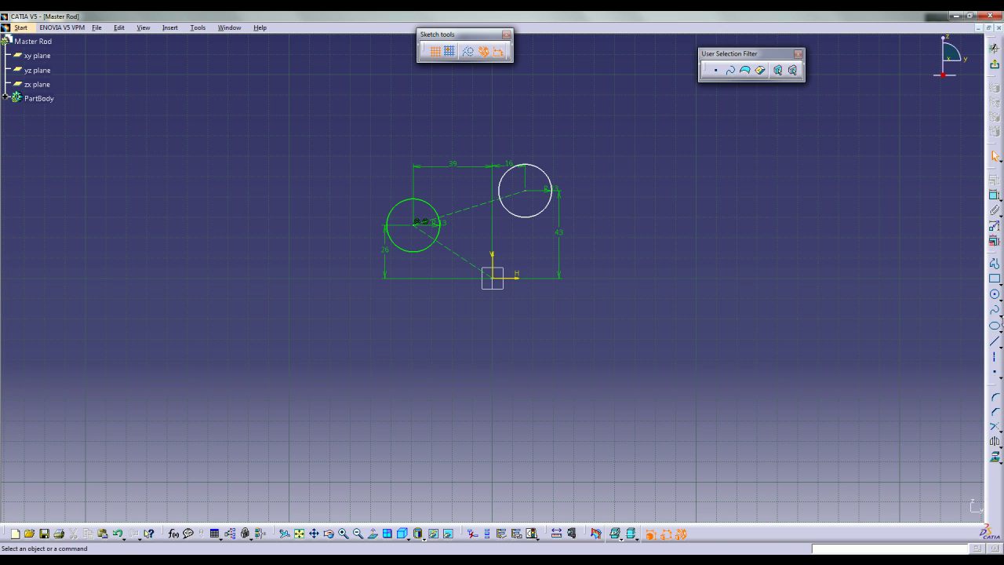
{"action": "left_click", "coordinate": [1001, 299]}
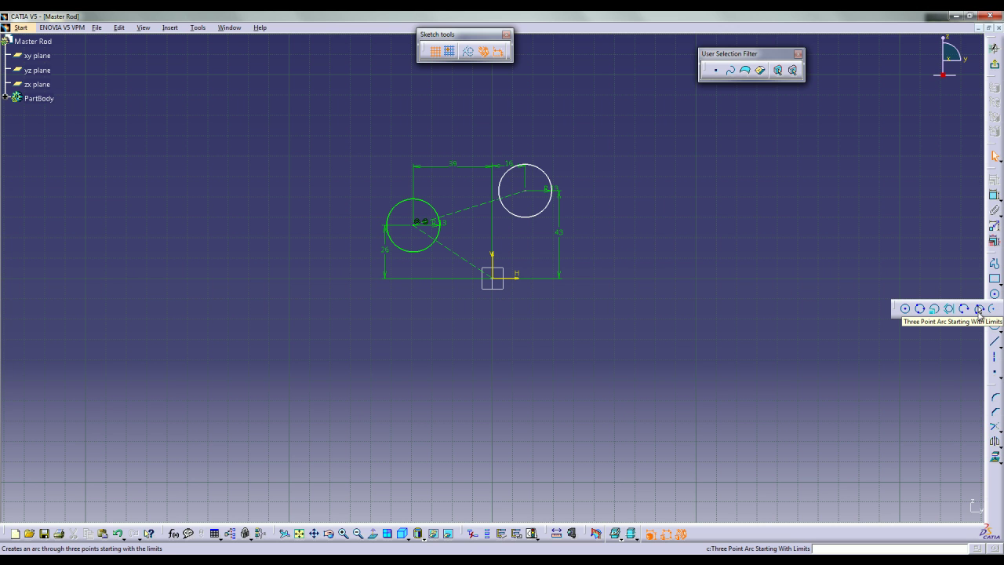
- Draw an R72 arc between the tops of the two circles, starting with its limits
{"action": "left_click", "coordinate": [978, 309]}
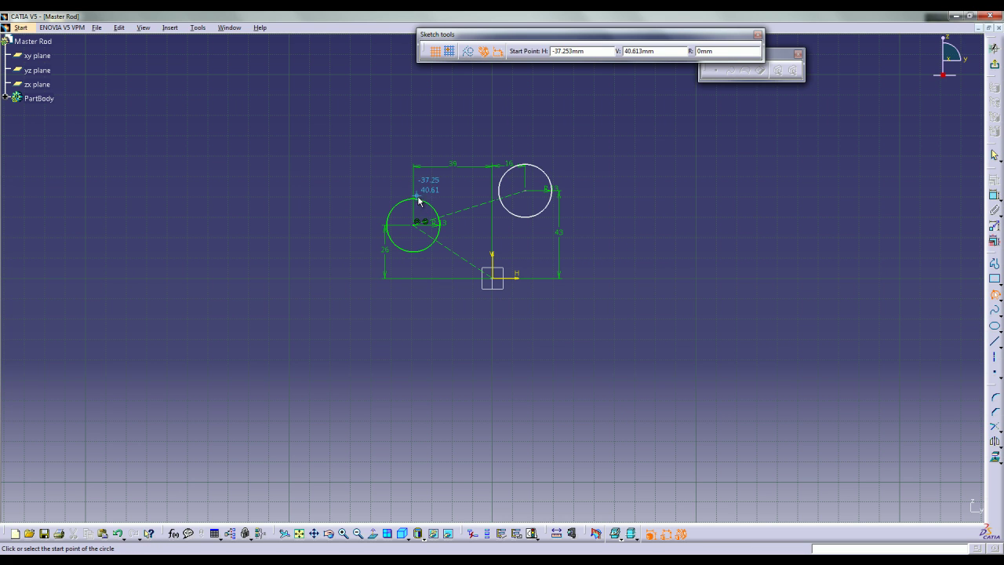
{"action": "left_click", "coordinate": [428, 201]}
{"action": "left_click", "coordinate": [497, 183]}
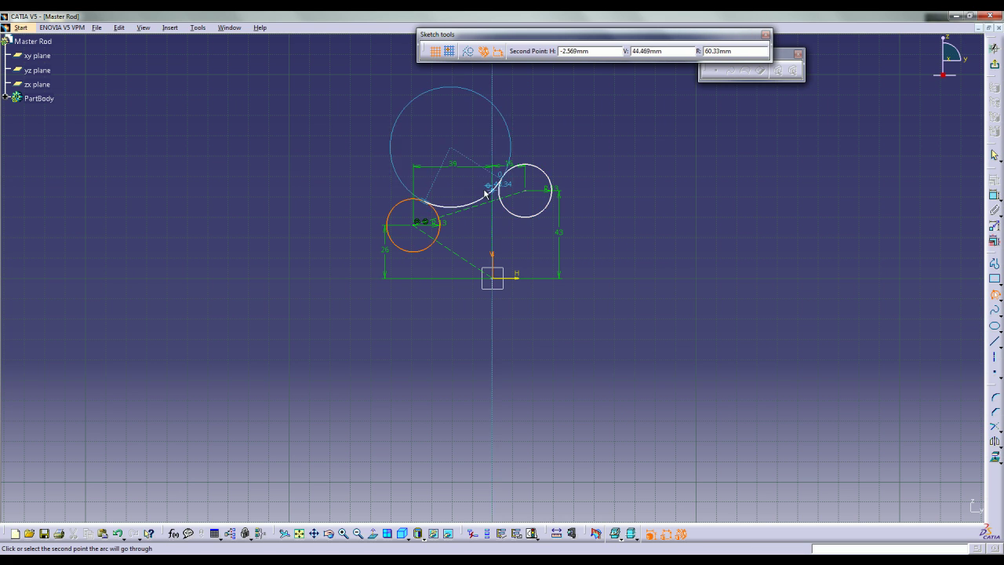
{"action": "key", "text": "Tab"}
{"action": "key", "text": "Tab"}
{"action": "type", "text": "72"}
{"action": "key", "text": "Return"}
{"action": "left_click", "coordinate": [473, 196]}
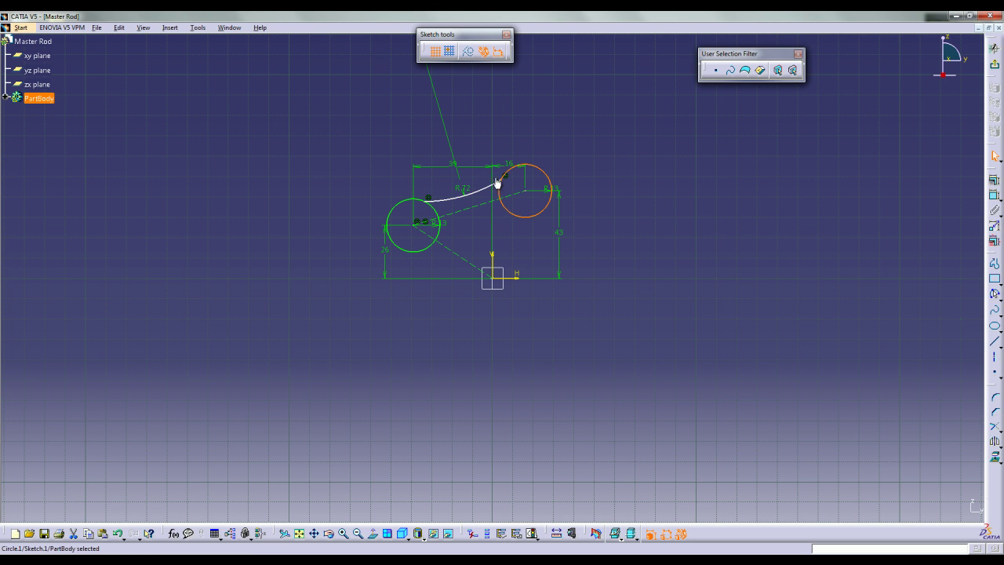
- Constrain the R72 arc tangent to both the right and left circles
{"action": "left_click", "coordinate": [492, 184], "text": "ctrl"}
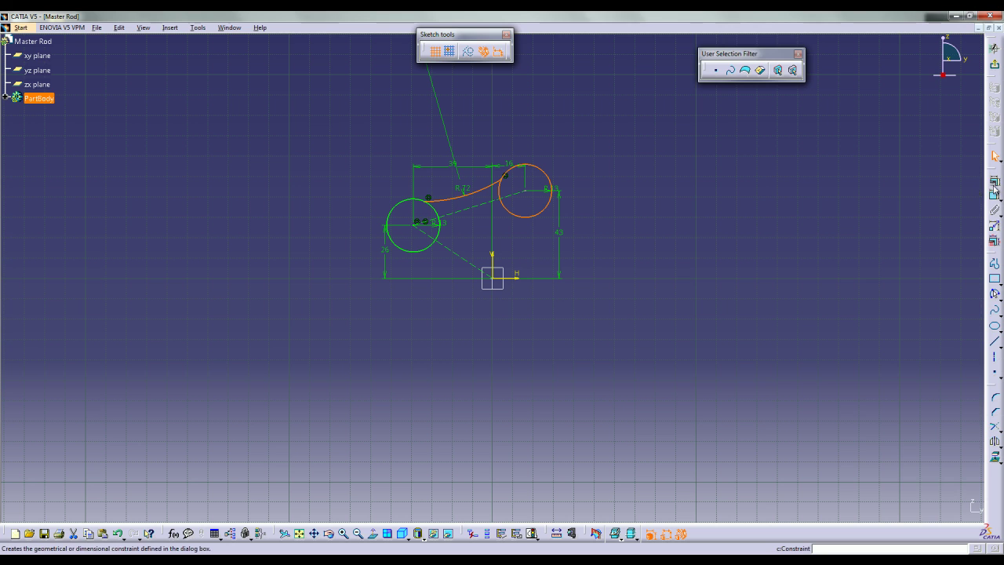
{"action": "left_click", "coordinate": [994, 191]}
{"action": "left_click", "coordinate": [927, 430]}
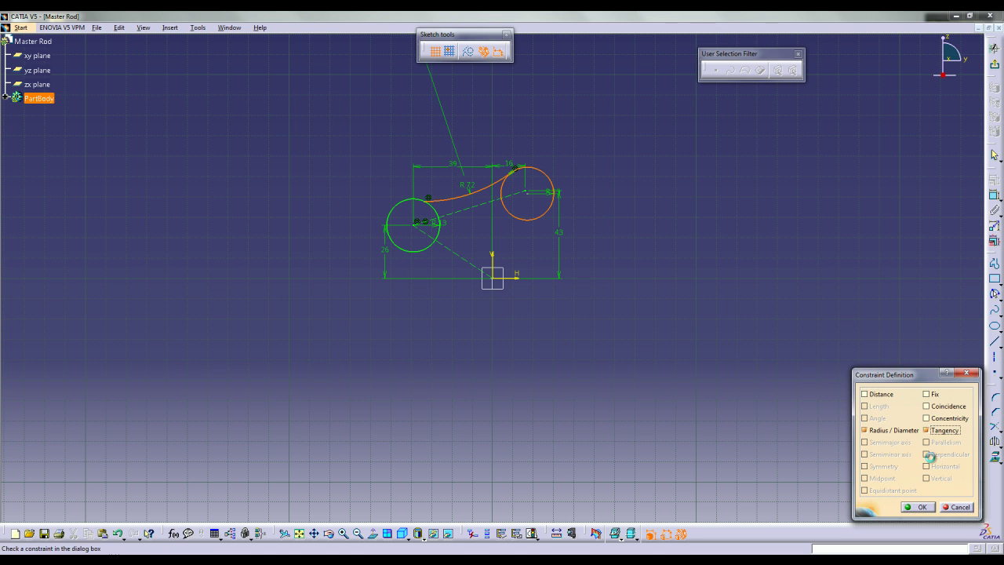
{"action": "left_click", "coordinate": [921, 507]}
{"action": "left_click", "coordinate": [430, 207]}
{"action": "left_click", "coordinate": [440, 205], "text": "ctrl"}
{"action": "left_click", "coordinate": [994, 193]}
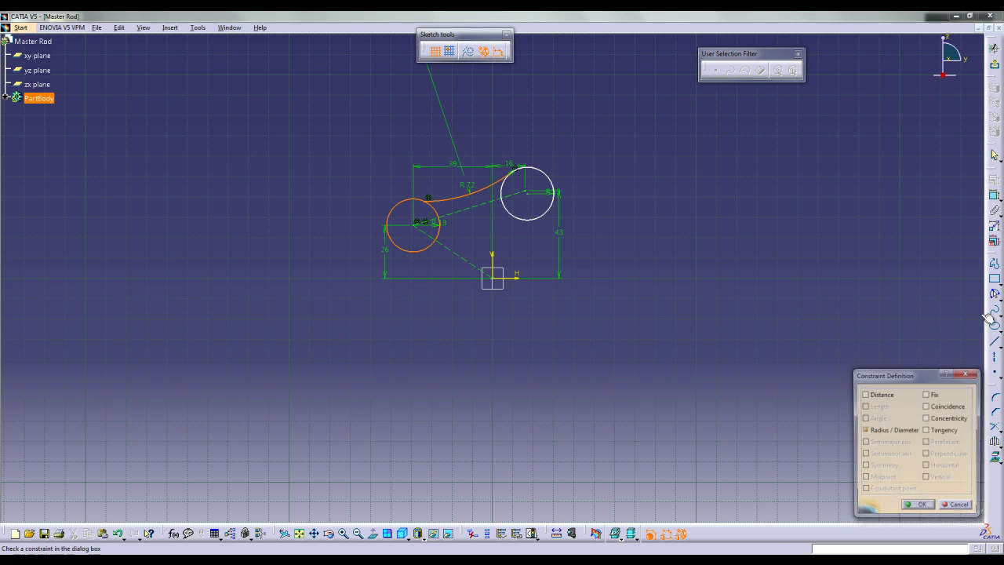
{"action": "left_click", "coordinate": [935, 430]}
{"action": "left_click", "coordinate": [918, 507]}
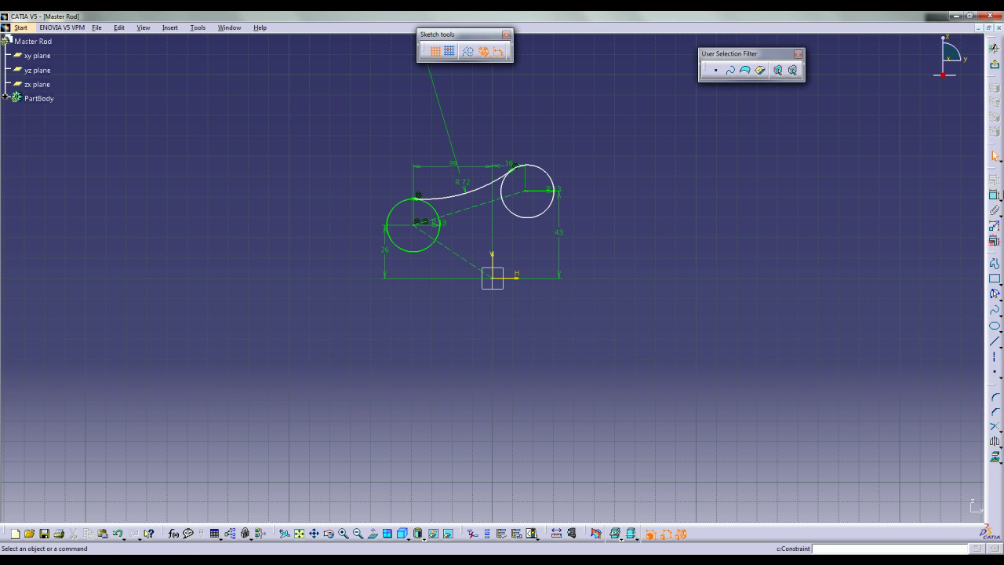
{"action": "left_click", "coordinate": [994, 295]}
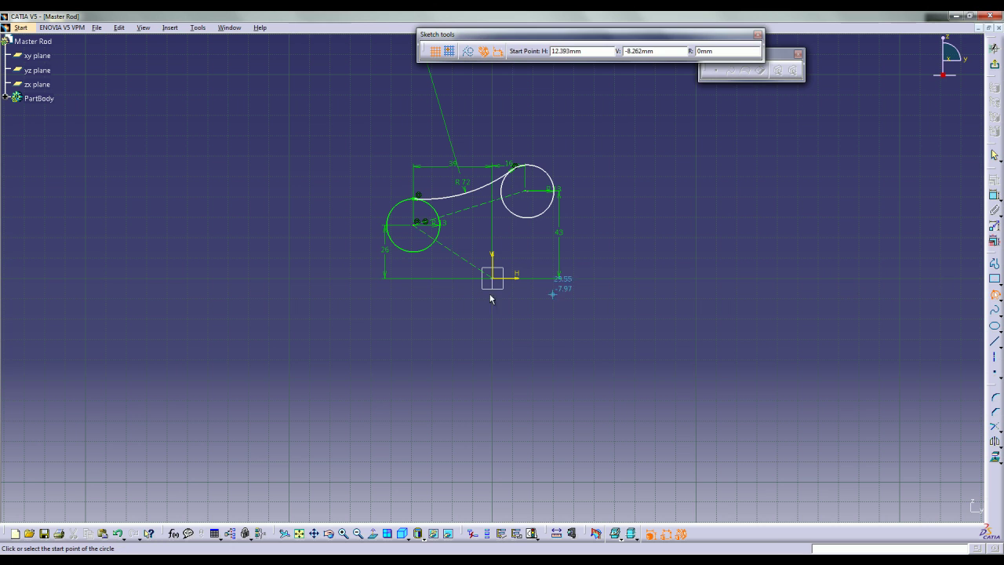
- Draw an R72 arc down from the left circle and make it tangent to that circle
{"action": "left_click", "coordinate": [394, 235]}
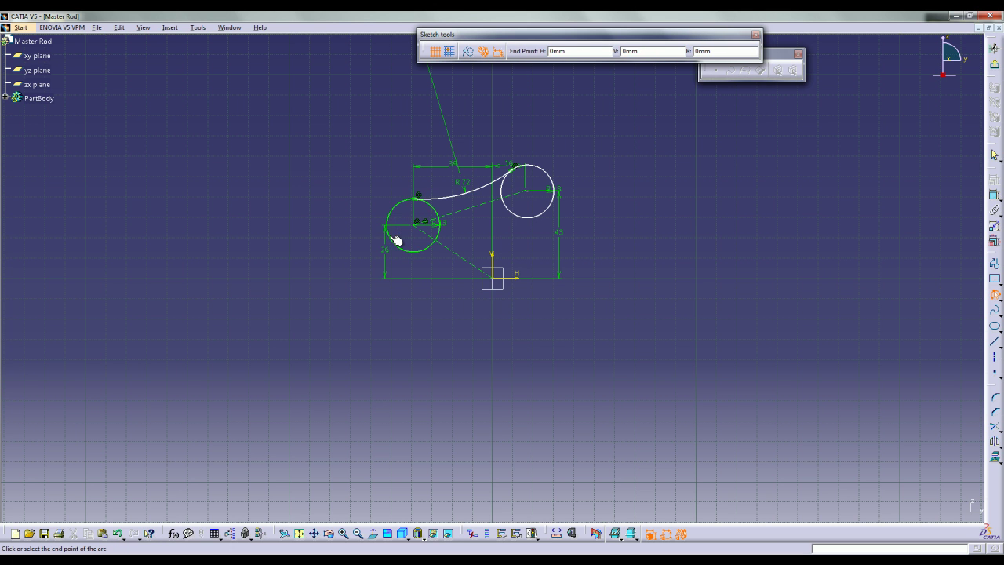
{"action": "left_click", "coordinate": [400, 275]}
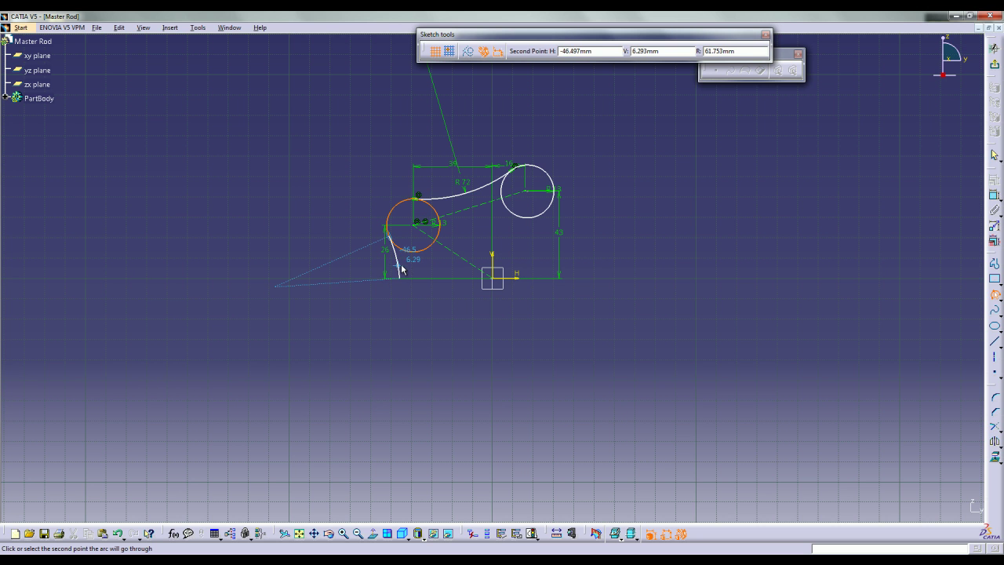
{"action": "key", "text": "Tab"}
{"action": "key", "text": "Tab"}
{"action": "key", "text": "Tab"}
{"action": "type", "text": "7"}
{"action": "key", "text": "Return"}
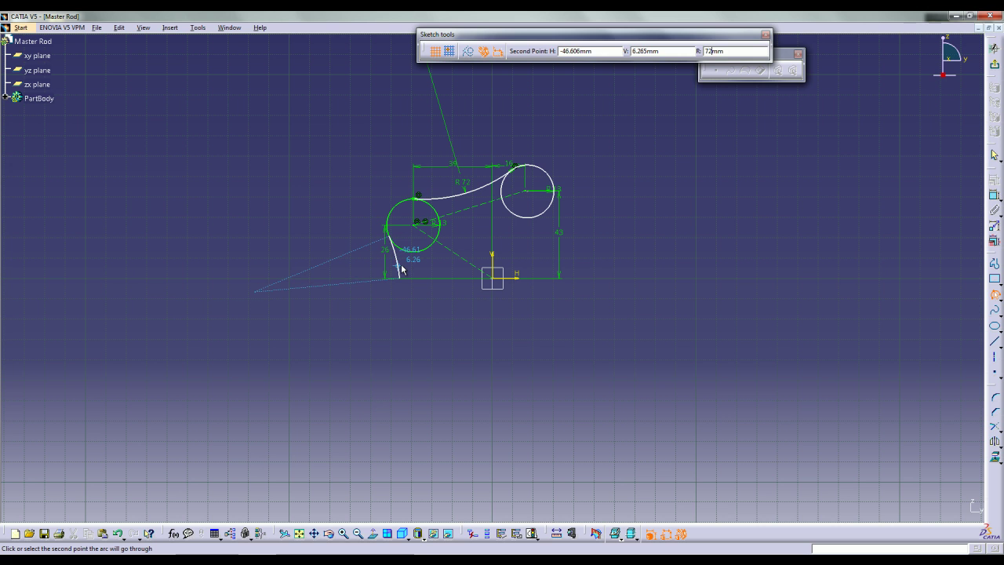
{"action": "left_click", "coordinate": [402, 270]}
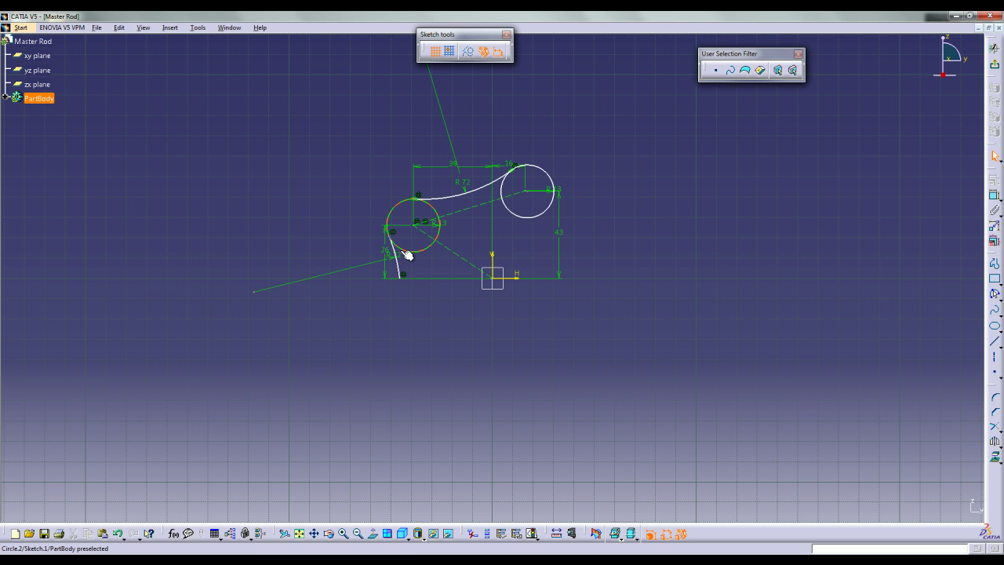
{"action": "left_click", "coordinate": [408, 253]}
{"action": "left_click", "coordinate": [994, 182]}
{"action": "left_click", "coordinate": [944, 430]}
{"action": "left_click", "coordinate": [918, 506]}
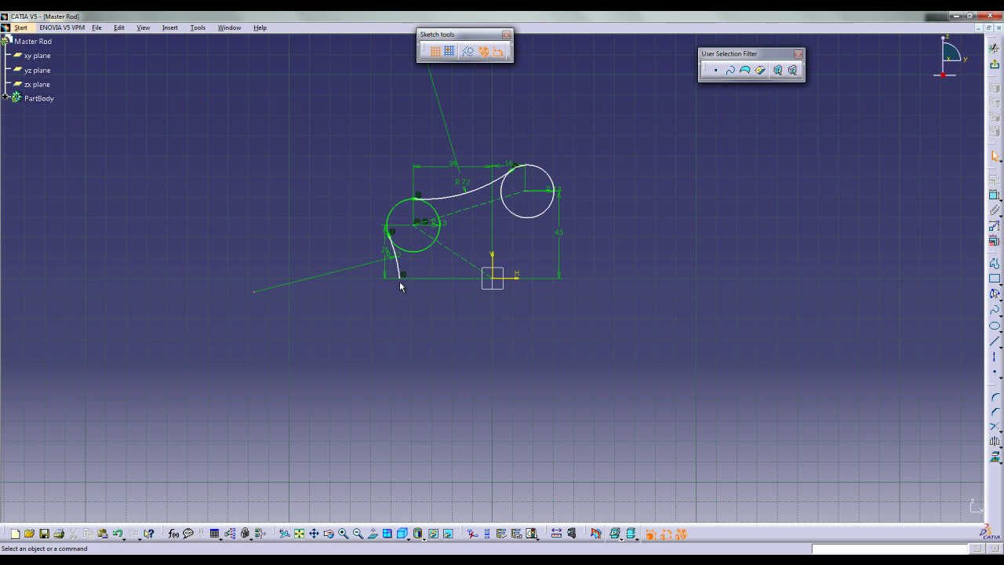
- Make the lower left line's end point coincident with the horizontal axis
{"action": "left_click", "coordinate": [262, 294]}
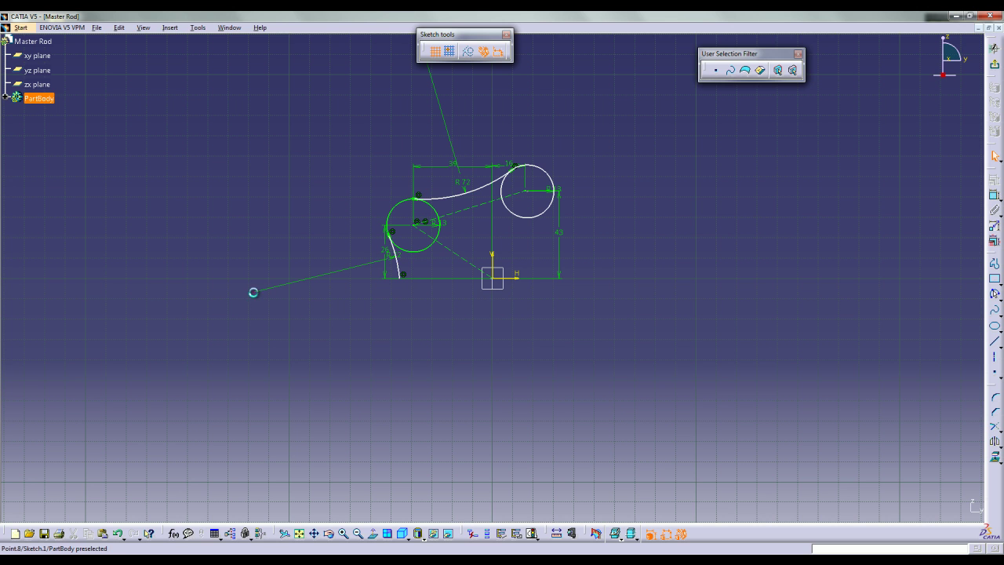
{"action": "left_click", "coordinate": [511, 279], "text": "ctrl"}
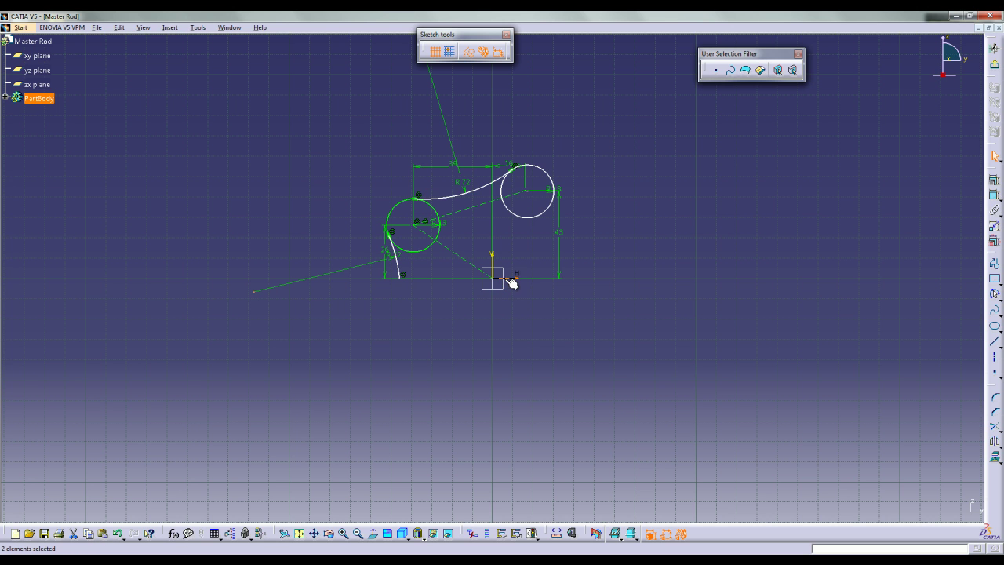
{"action": "left_click", "coordinate": [993, 195]}
{"action": "left_click", "coordinate": [957, 407]}
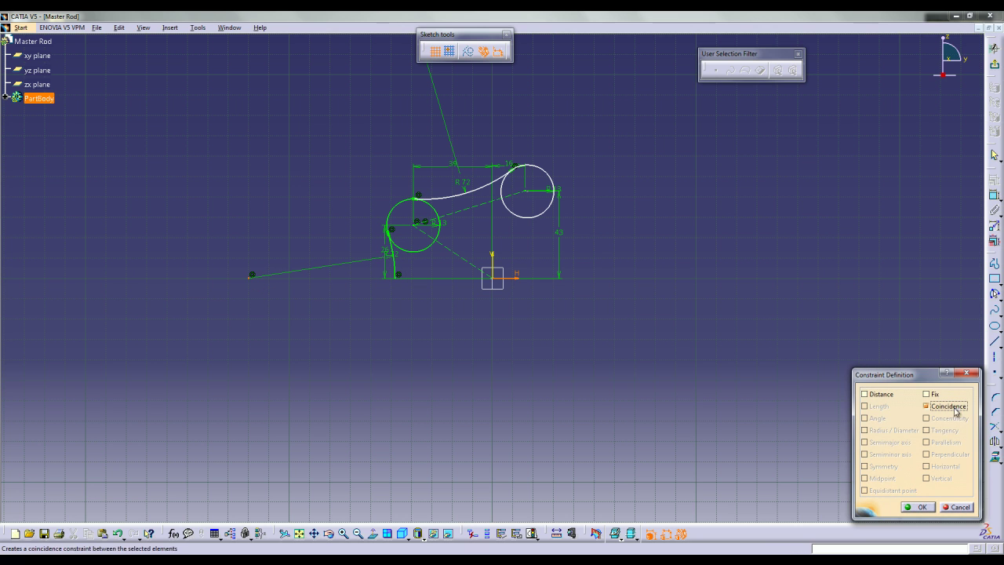
{"action": "left_click", "coordinate": [917, 507]}
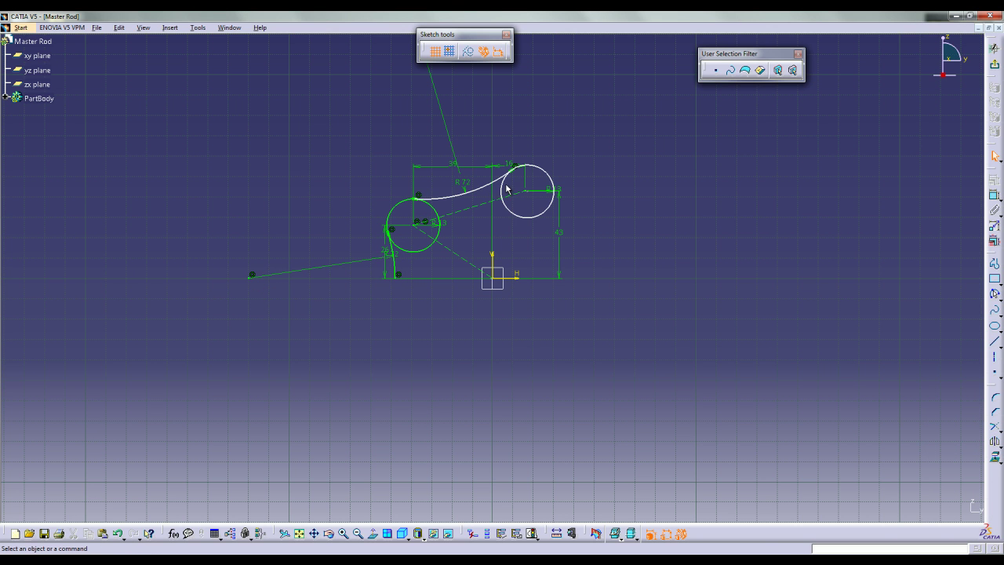
{"action": "mouse_move", "coordinate": [628, 168]}
{"action": "middle_mouse_down"}
{"action": "mouse_move", "coordinate": [626, 227]}
{"action": "mouse_move", "coordinate": [531, 244]}
{"action": "middle_mouse_up"}
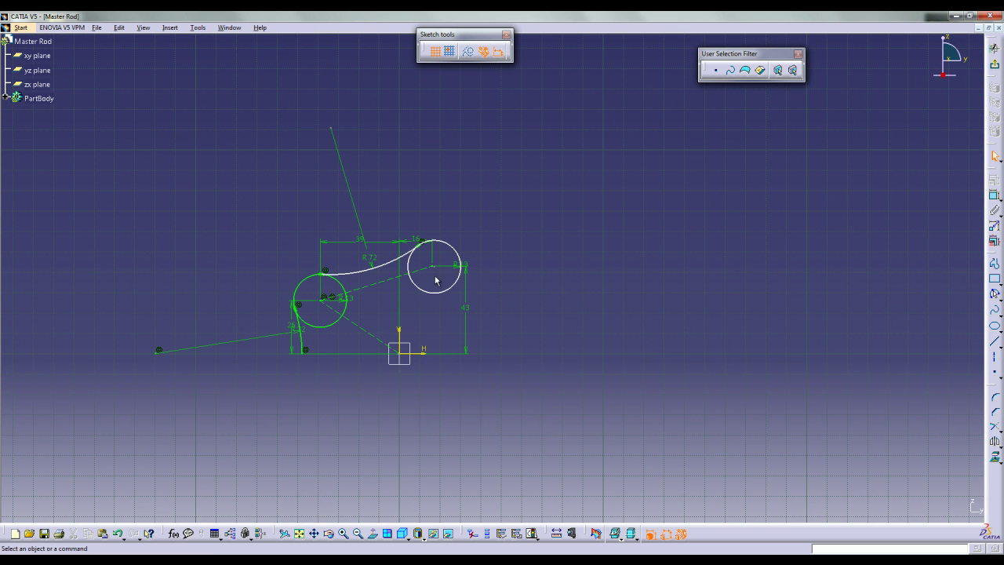
- Draw a 13 mm vertical line rising from the horizontal axis right of the profile
{"action": "left_click", "coordinate": [995, 341]}
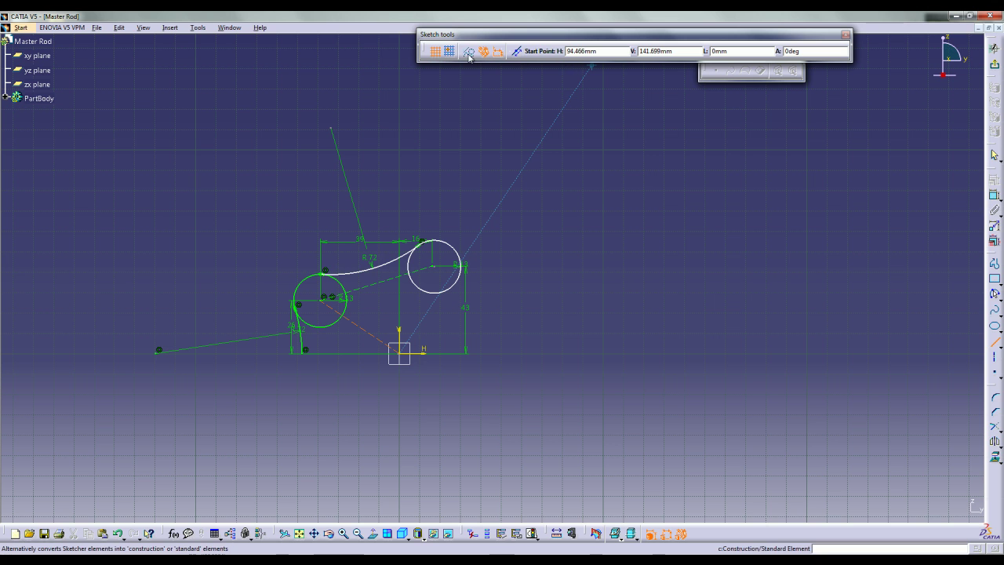
{"action": "left_click", "coordinate": [583, 353]}
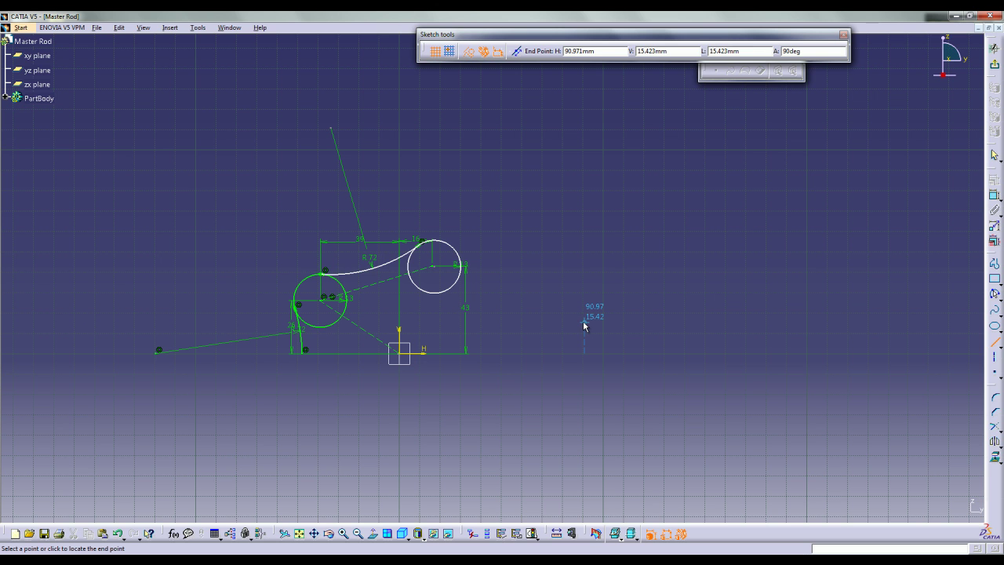
{"action": "key", "text": "Tab"}
{"action": "key", "text": "Tab"}
{"action": "type", "text": "13"}
{"action": "key", "text": "Return"}
{"action": "left_click", "coordinate": [574, 349]}
{"action": "left_click", "coordinate": [627, 336]}
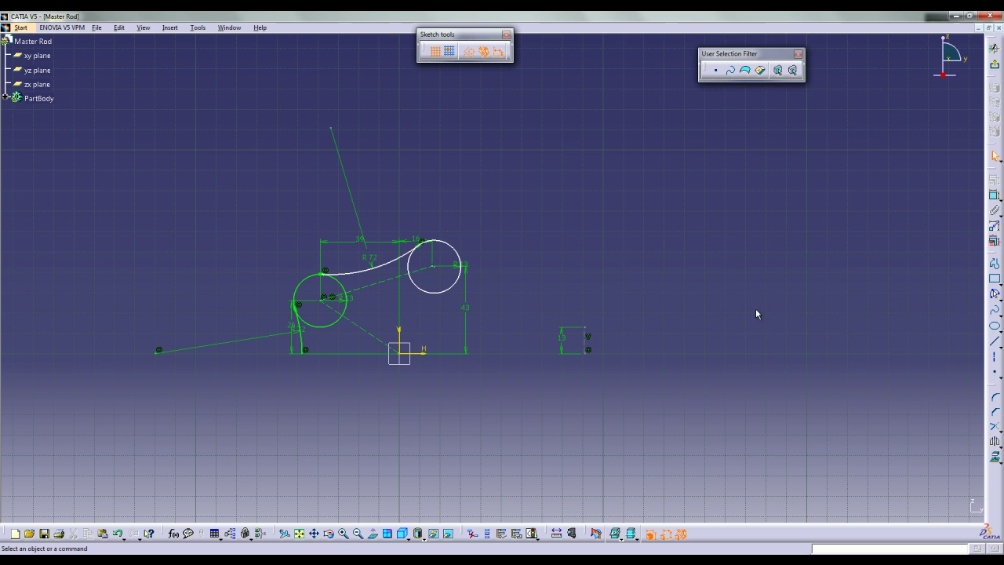
- Draw an R72 arc from the 13 mm line's top to the right circle, tangent to it
{"action": "left_click", "coordinate": [995, 293]}
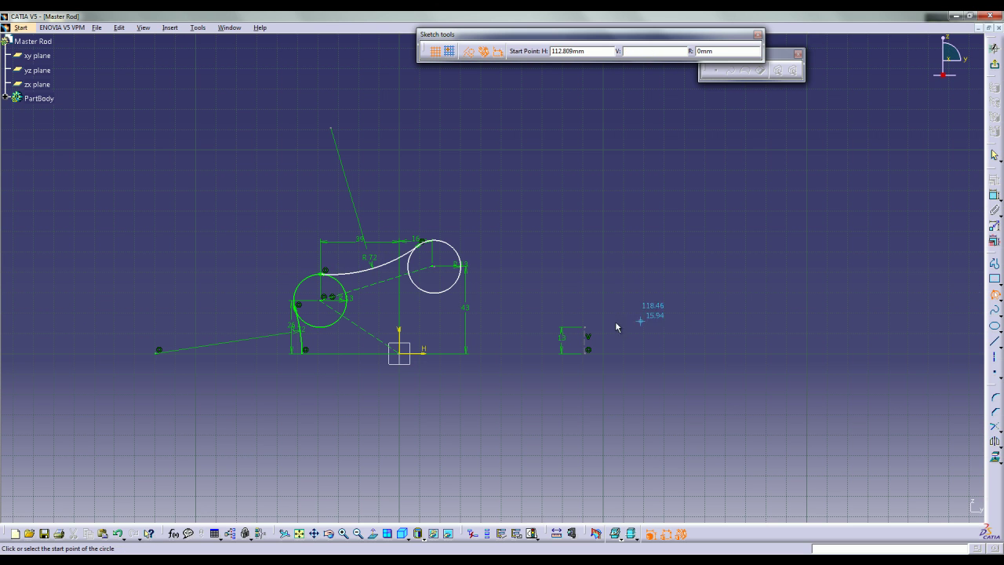
{"action": "left_click", "coordinate": [464, 264]}
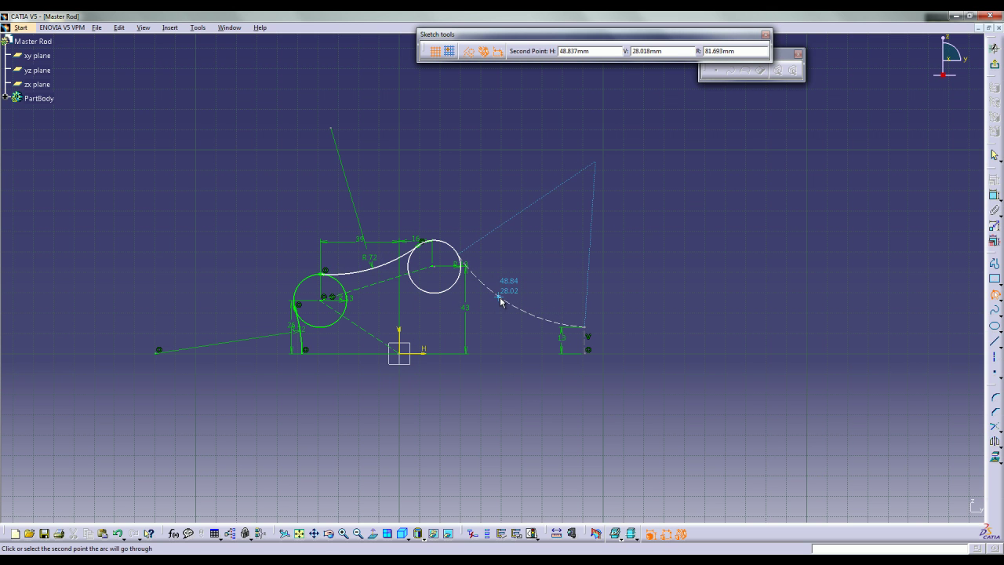
{"action": "left_click", "coordinate": [467, 51]}
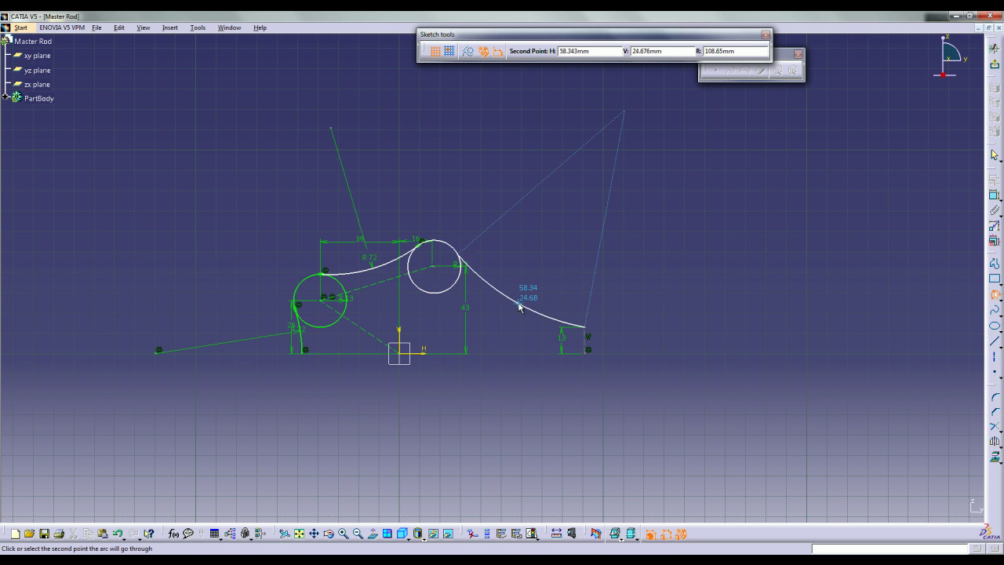
{"action": "key", "text": "Tab"}
{"action": "key", "text": "Return"}
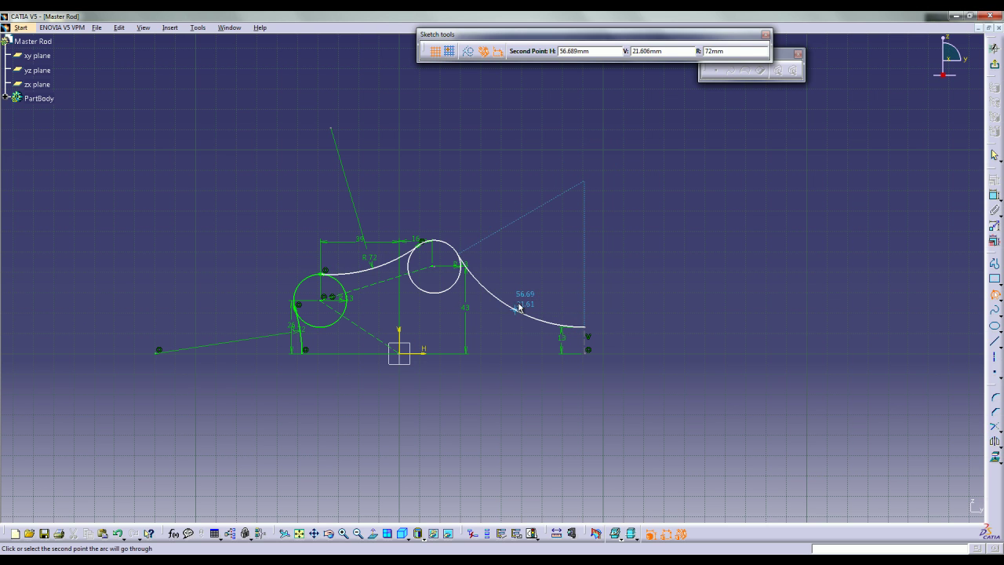
{"action": "left_click", "coordinate": [456, 248], "text": "ctrl"}
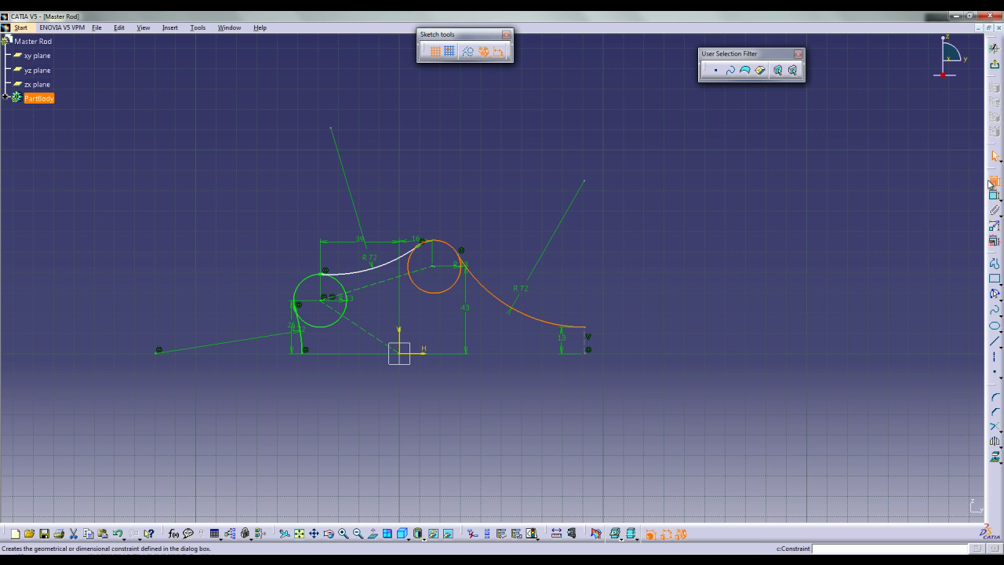
{"action": "left_click", "coordinate": [995, 209]}
{"action": "left_click", "coordinate": [940, 431]}
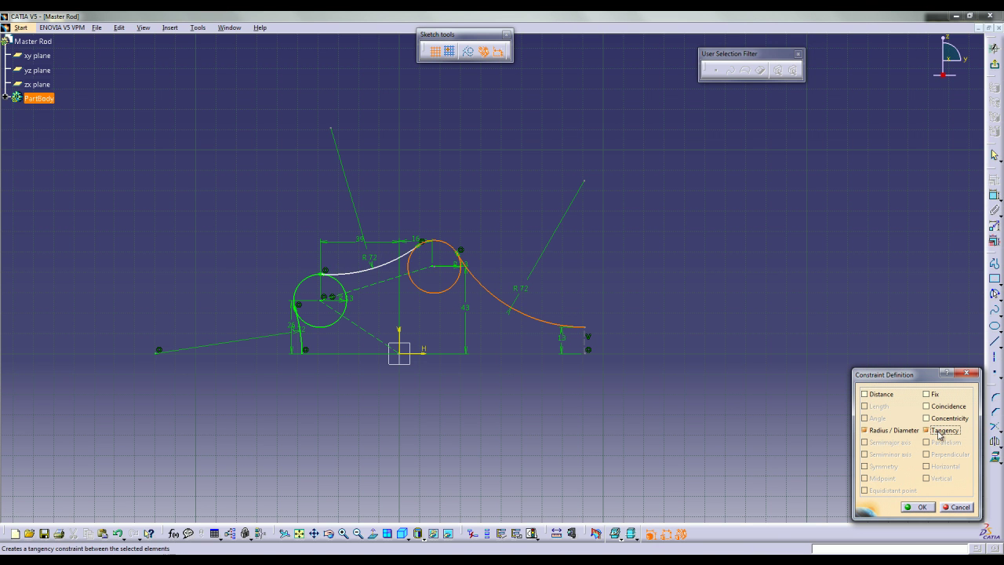
{"action": "left_click", "coordinate": [918, 507]}
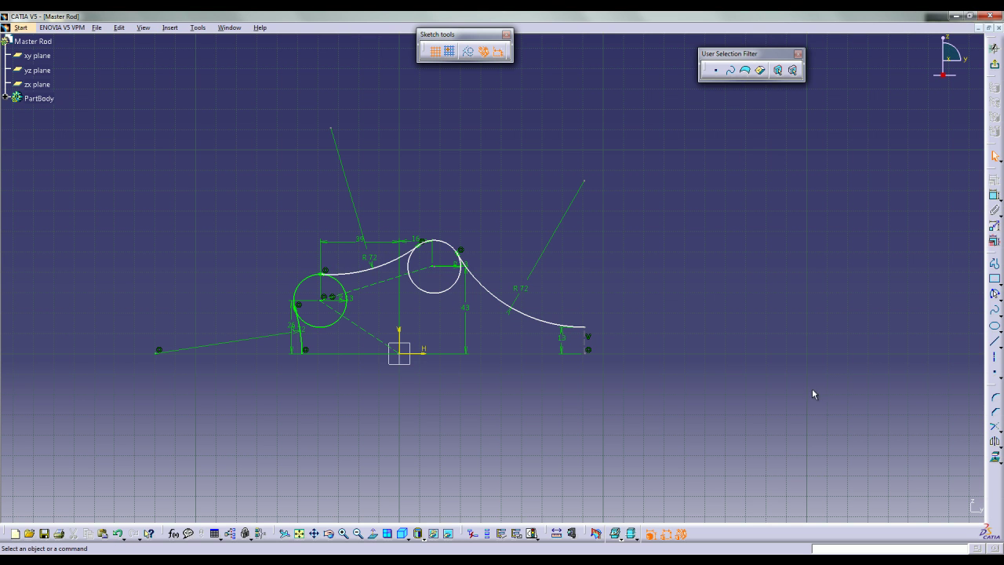
- Draw a long line rightward from the arc's lower end
{"action": "left_click", "coordinate": [995, 341]}
{"action": "left_click", "coordinate": [591, 332]}
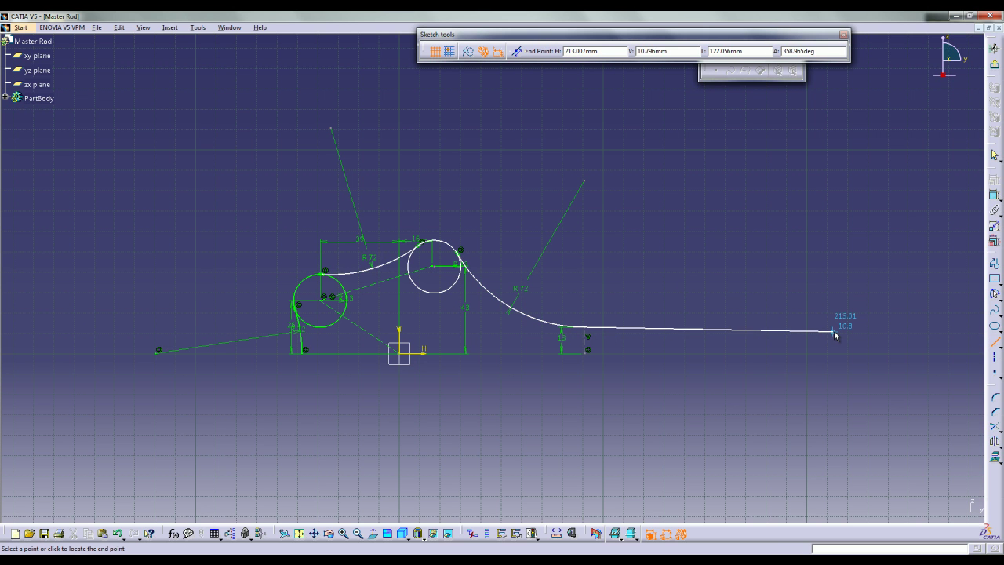
{"action": "left_click", "coordinate": [835, 333]}
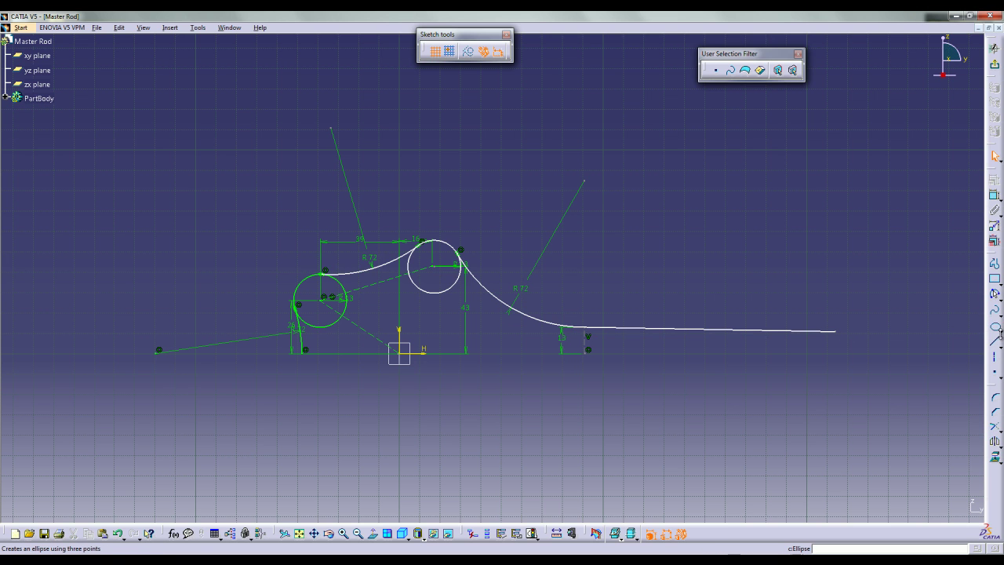
- Add a circle of radius 17.5 to the right of the line
{"action": "left_click", "coordinate": [995, 323]}
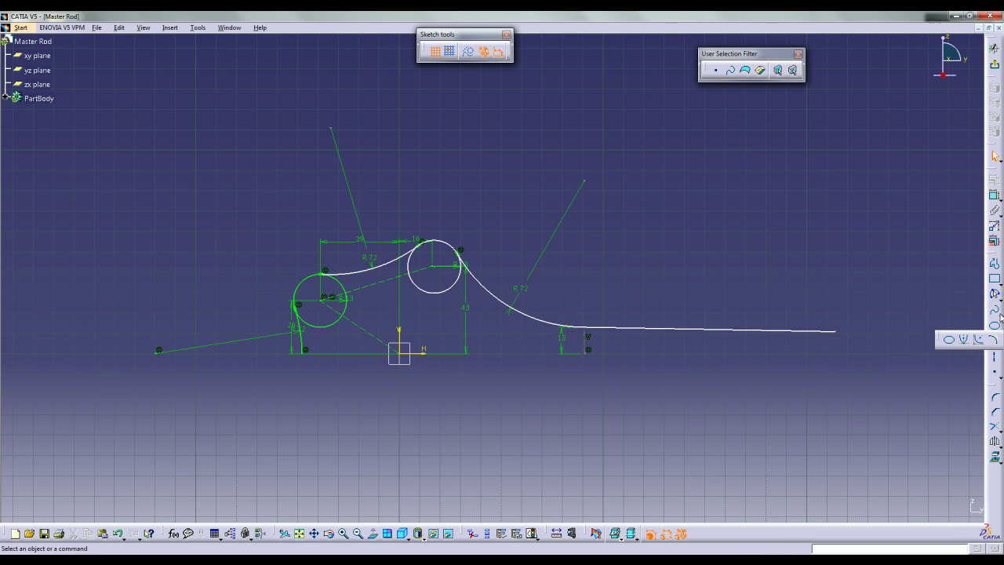
{"action": "left_click", "coordinate": [1001, 303]}
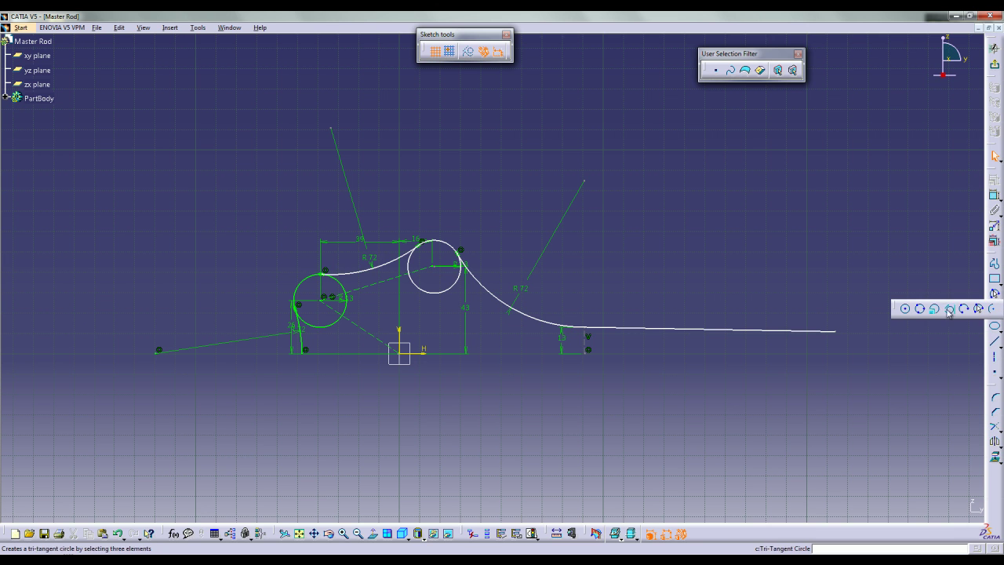
{"action": "left_click", "coordinate": [906, 308]}
{"action": "left_click", "coordinate": [910, 353]}
{"action": "key", "text": "Tab"}
{"action": "key", "text": "Tab"}
{"action": "key", "text": "Tab"}
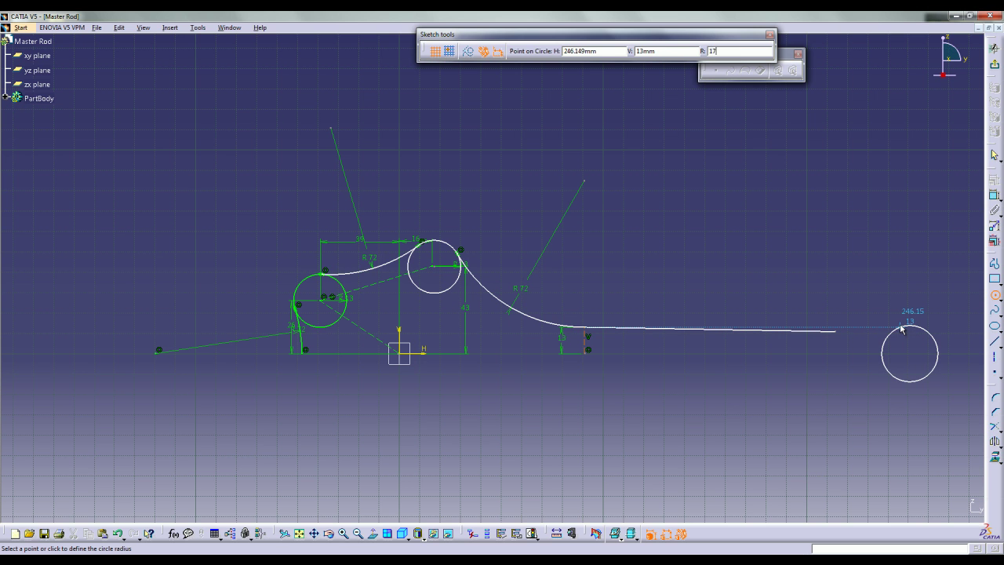
{"action": "type", "text": "17.5"}
{"action": "key", "text": "Return"}
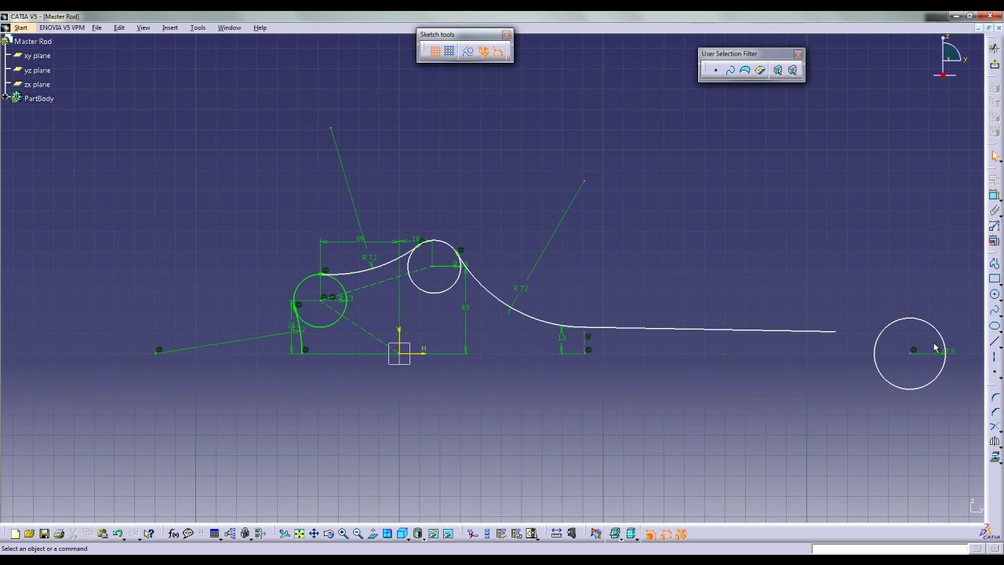
- Draw an R35 arc from the long line's right end to the 17.5 mm circle
{"action": "scroll", "coordinate": [982, 348], "scroll_direction": "down", "scroll_amount": 2}
{"action": "left_click", "coordinate": [994, 294]}
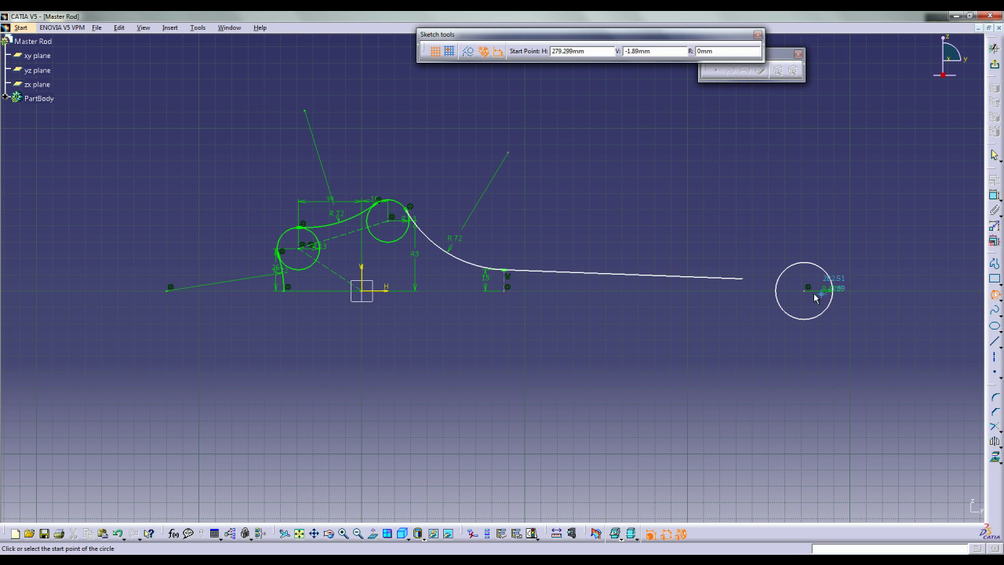
{"action": "left_click", "coordinate": [747, 279]}
{"action": "left_click", "coordinate": [792, 269]}
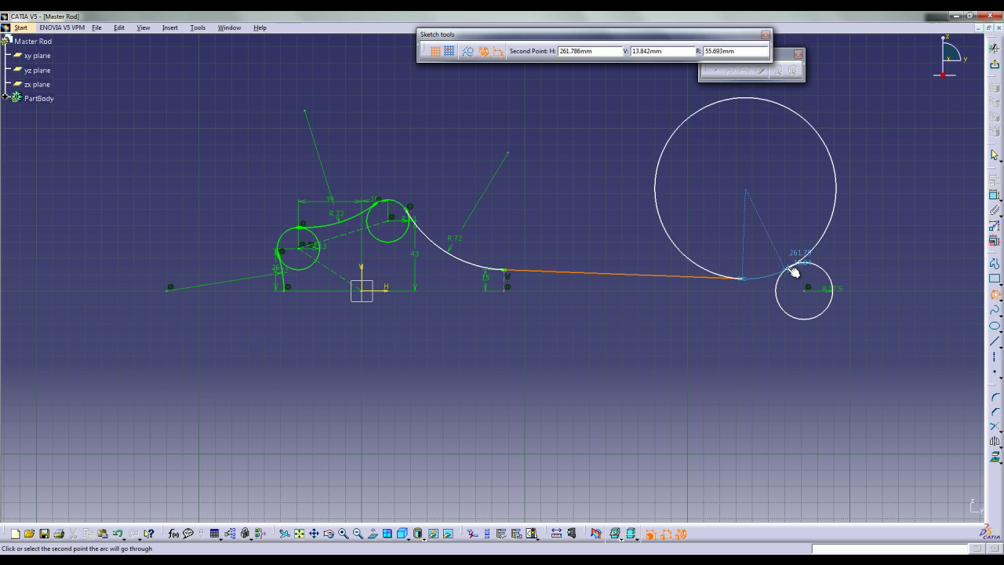
{"action": "key", "text": "Tab"}
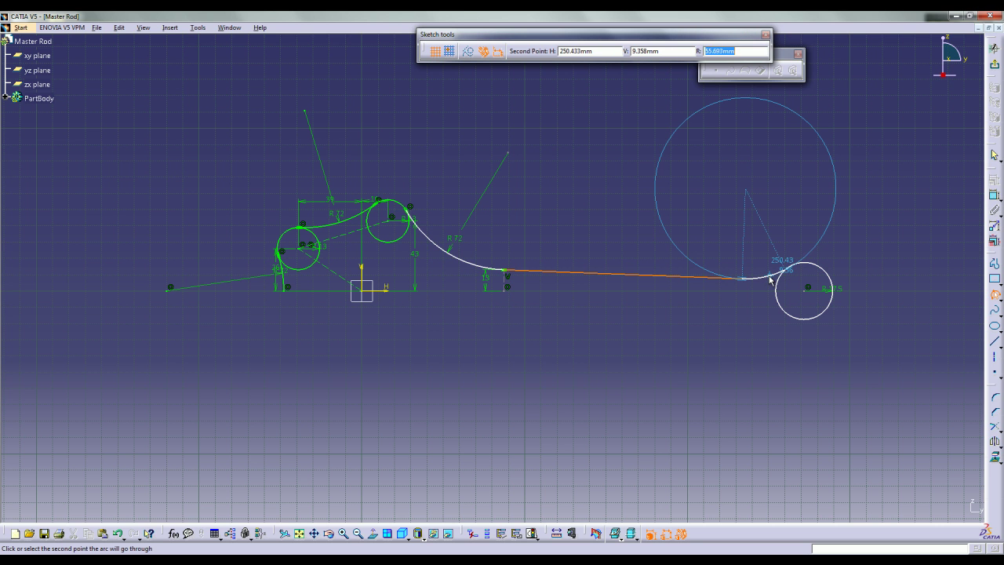
{"action": "key", "text": "Return"}
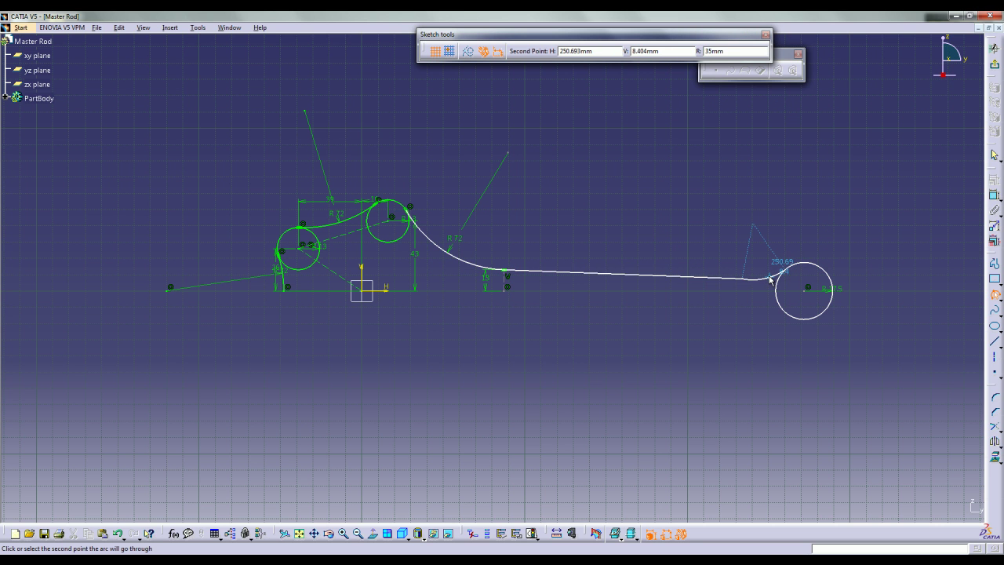
{"action": "left_click", "coordinate": [770, 279]}
- Constrain the R35 arc tangent to the right circle and the shank line tangent to the arc
{"action": "left_click", "coordinate": [776, 281]}
{"action": "left_click", "coordinate": [806, 271], "text": "ctrl"}
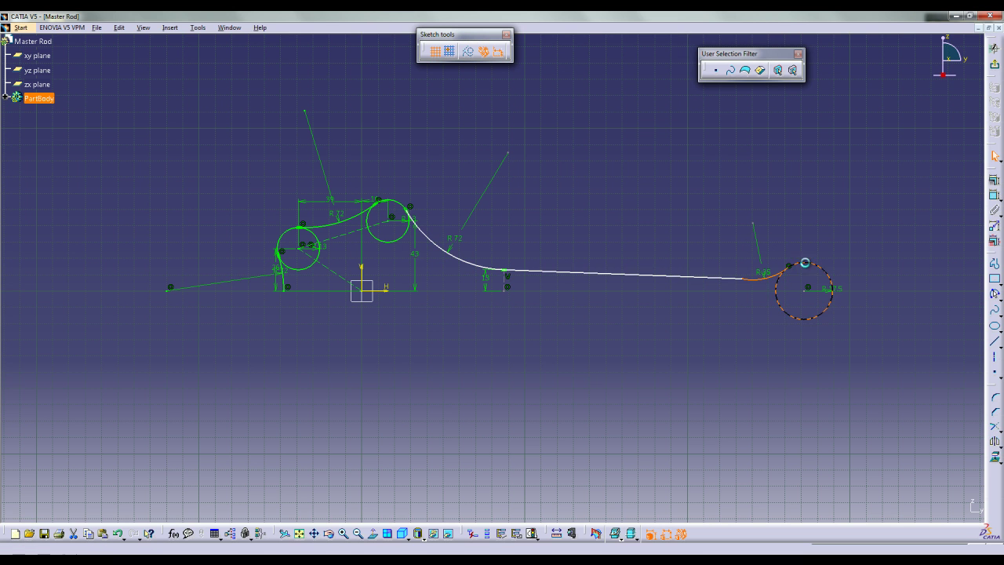
{"action": "left_click", "coordinate": [995, 179]}
{"action": "left_click", "coordinate": [927, 430]}
{"action": "left_click", "coordinate": [918, 507]}
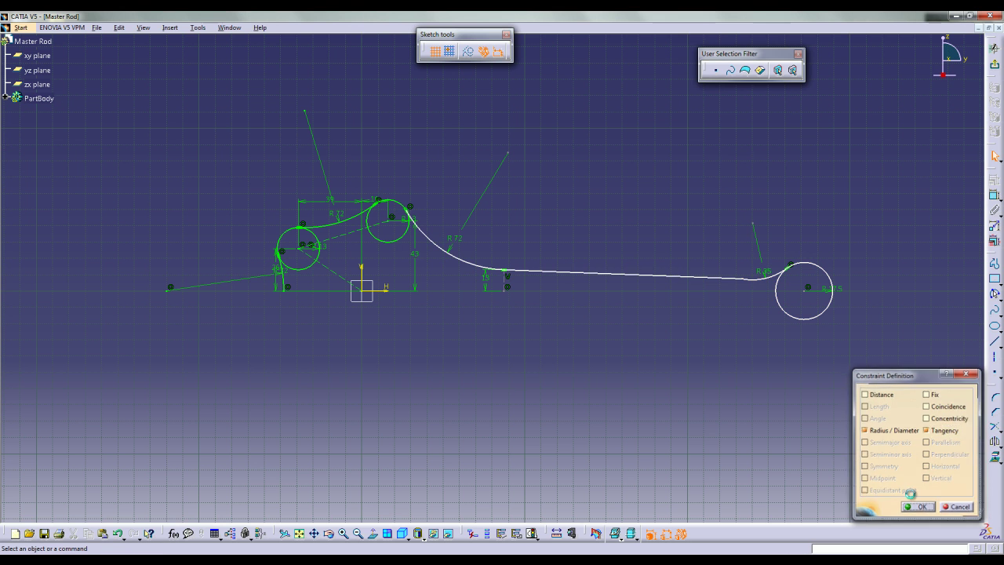
{"action": "left_click", "coordinate": [740, 280]}
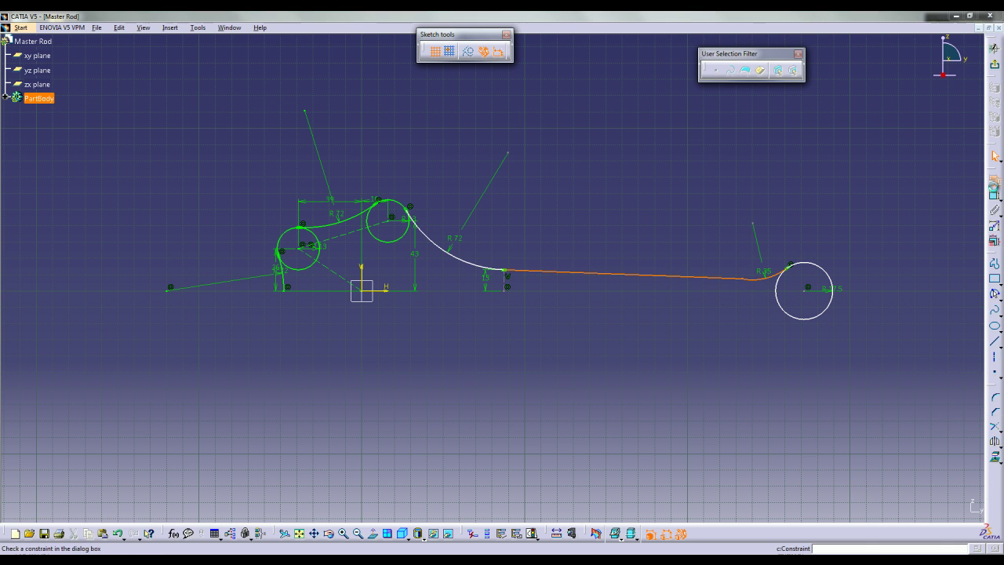
{"action": "left_click", "coordinate": [995, 181]}
{"action": "left_click", "coordinate": [942, 430]}
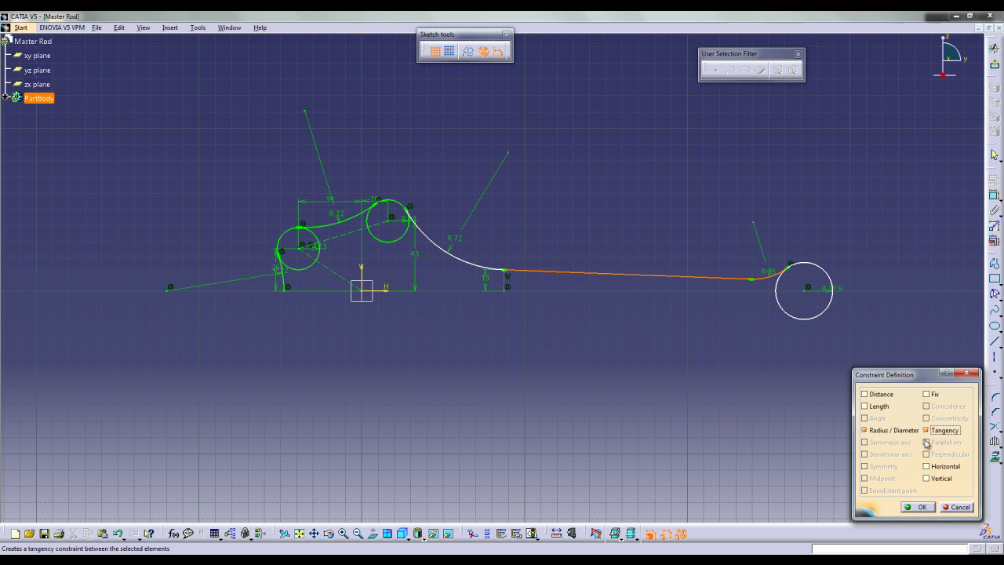
{"action": "left_click", "coordinate": [923, 507]}
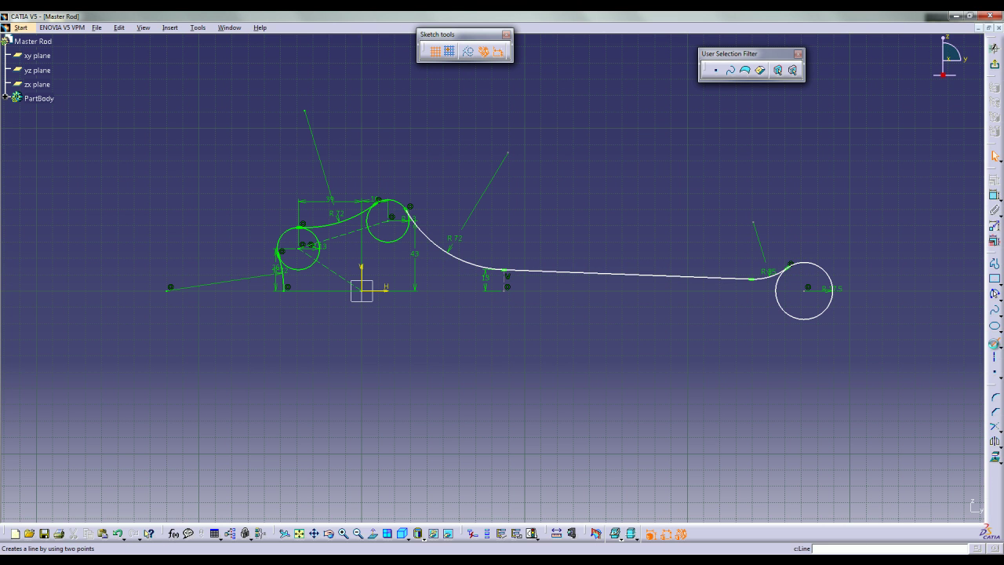
- Draw a horizontal base line from the right-end circle to the profile's left end
{"action": "left_click", "coordinate": [995, 345]}
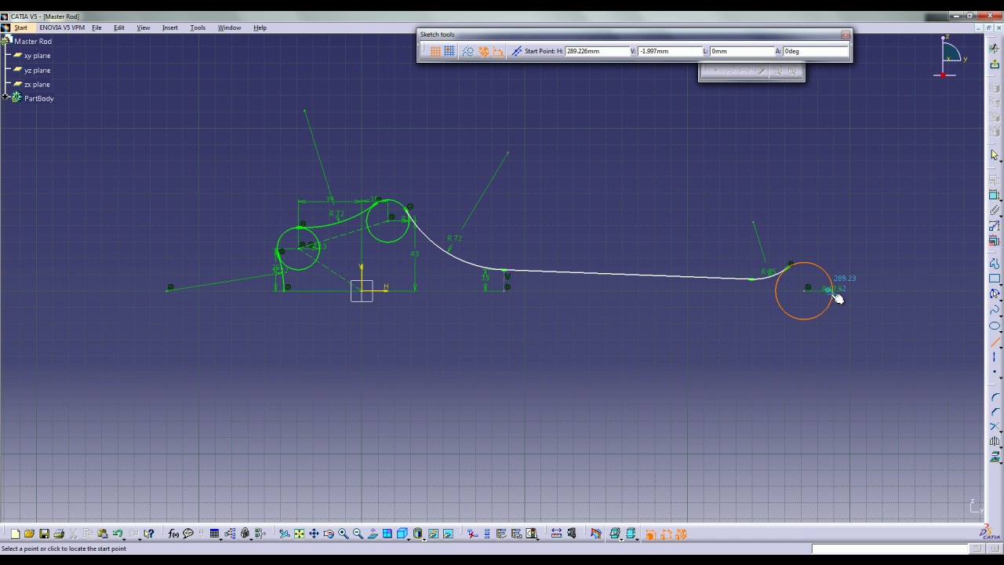
{"action": "left_click", "coordinate": [833, 291]}
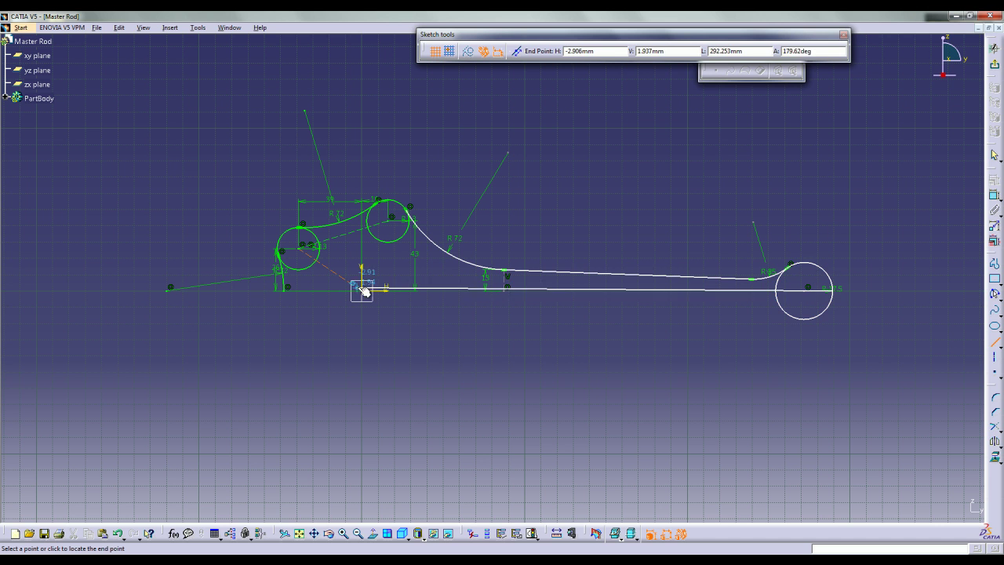
{"action": "left_click", "coordinate": [290, 294]}
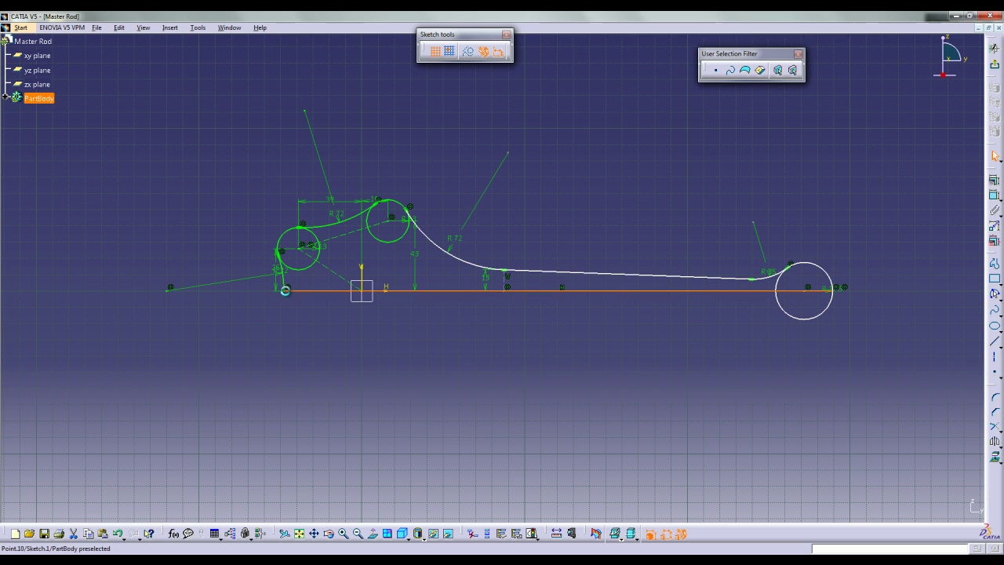
- Quick-trim the excess arcs of the right and left circles into one outline
{"action": "left_click", "coordinate": [1000, 430]}
{"action": "left_click", "coordinate": [965, 444]}
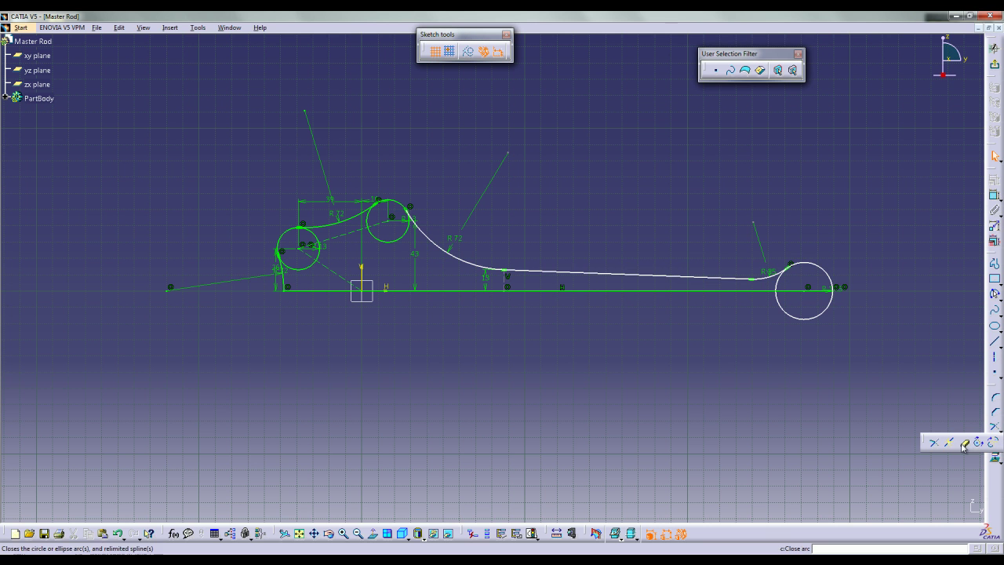
{"action": "left_click", "coordinate": [829, 308]}
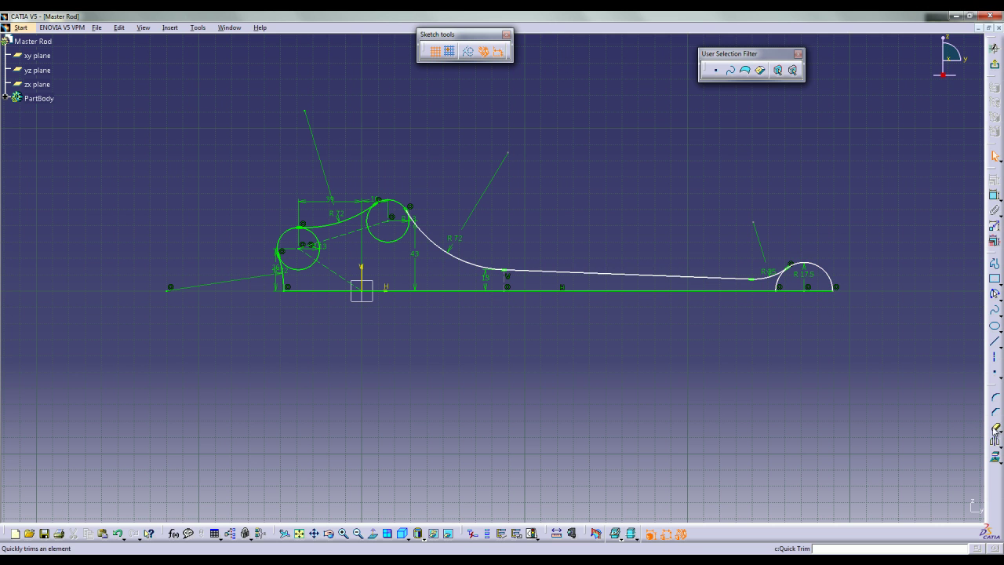
{"action": "left_click", "coordinate": [995, 430]}
{"action": "left_click", "coordinate": [780, 280]}
{"action": "left_click", "coordinate": [311, 262]}
{"action": "left_click", "coordinate": [322, 239]}
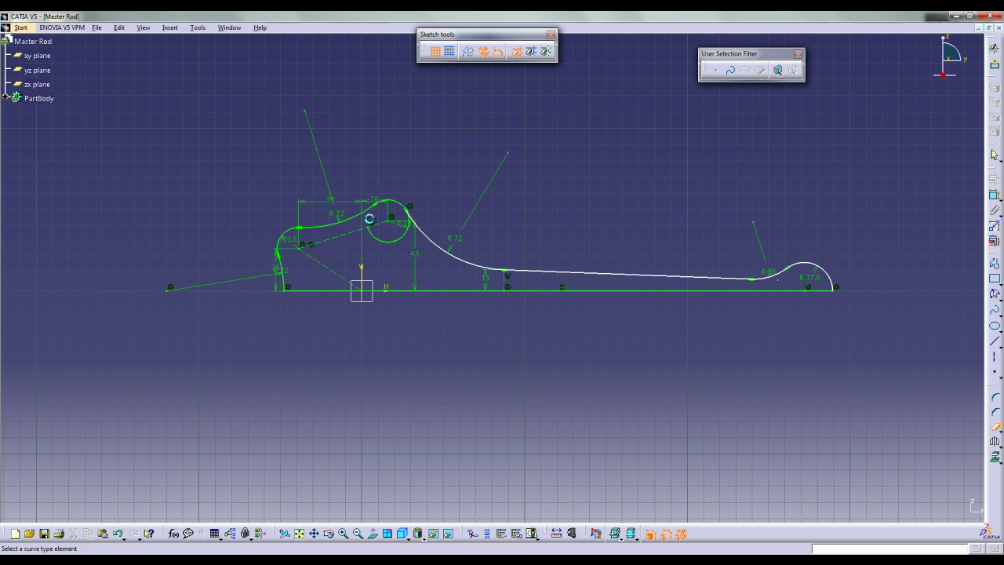
{"action": "left_click", "coordinate": [376, 237]}
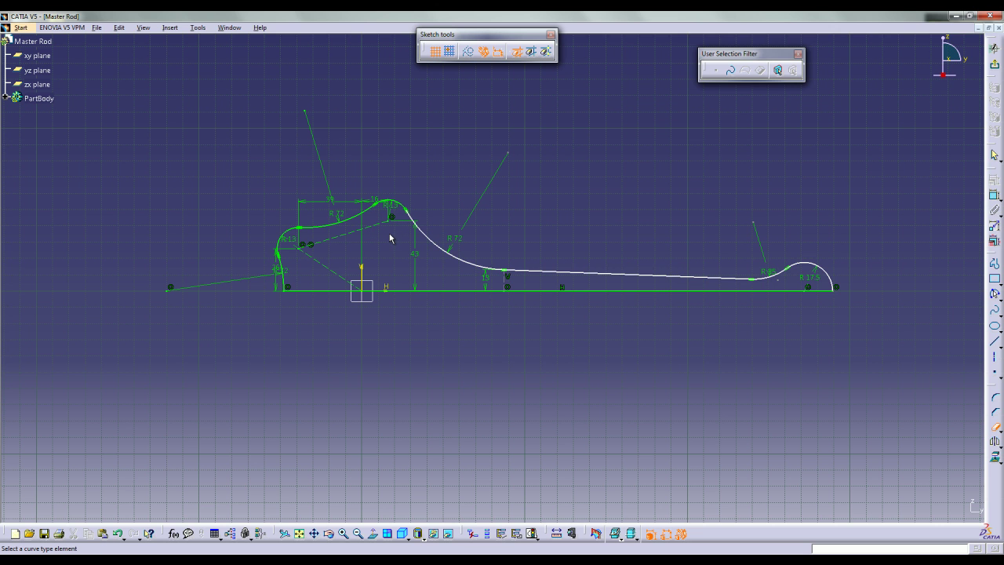
{"action": "left_click", "coordinate": [995, 156]}
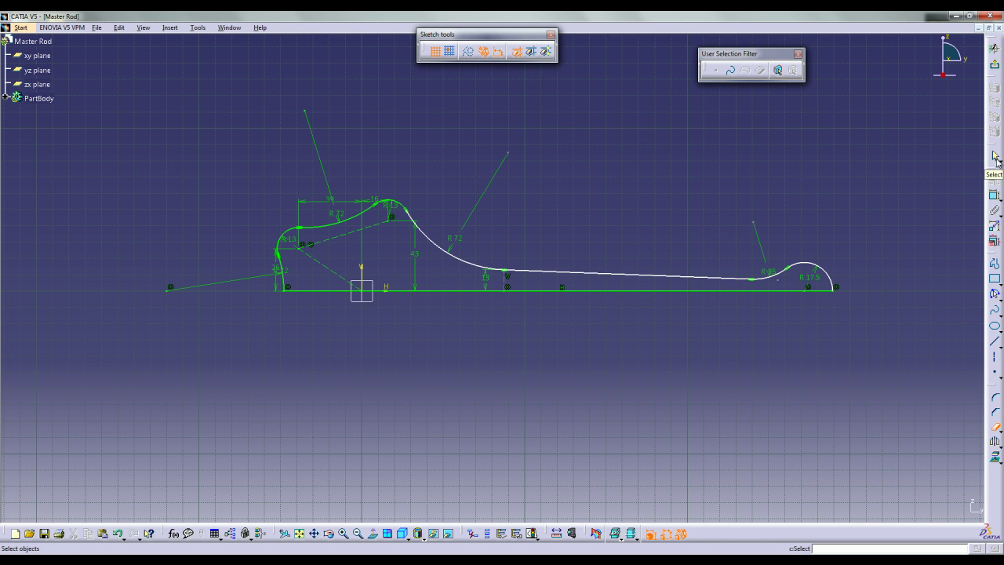
- Dimension the right end against the base line and set it to 9 mm
{"action": "left_click", "coordinate": [995, 196]}
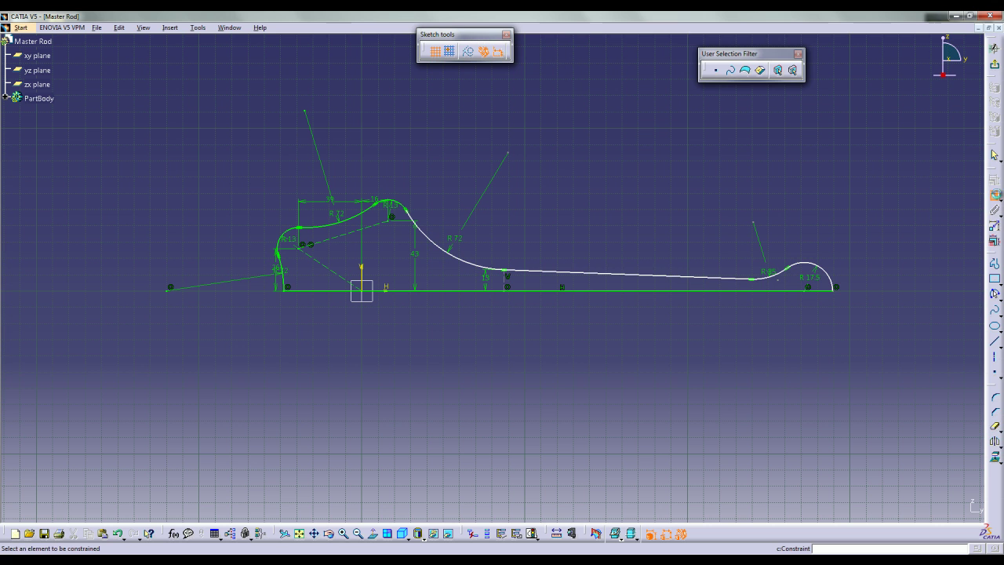
{"action": "left_click", "coordinate": [752, 281]}
{"action": "left_click", "coordinate": [756, 292]}
{"action": "left_click", "coordinate": [864, 283]}
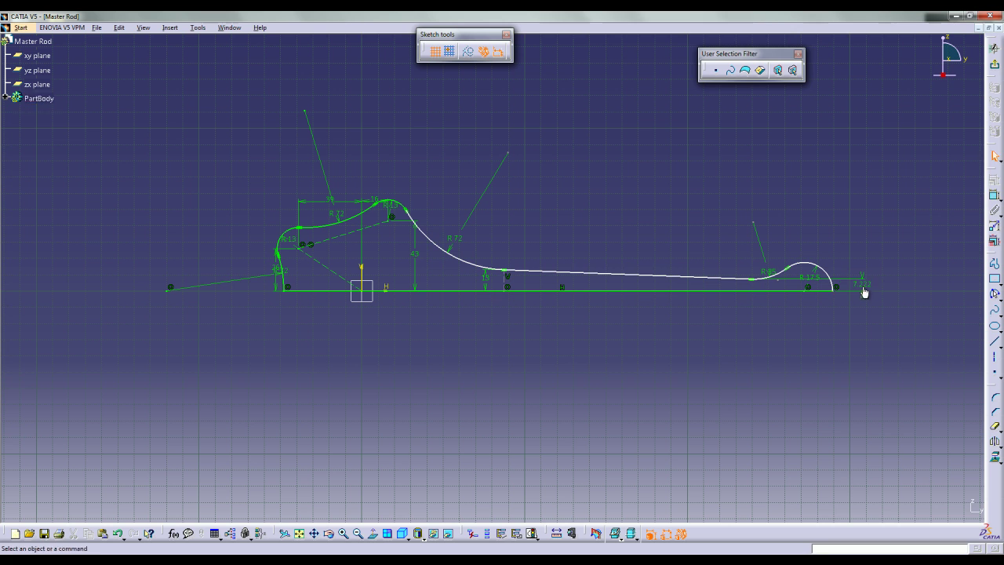
{"action": "double_click", "coordinate": [862, 282]}
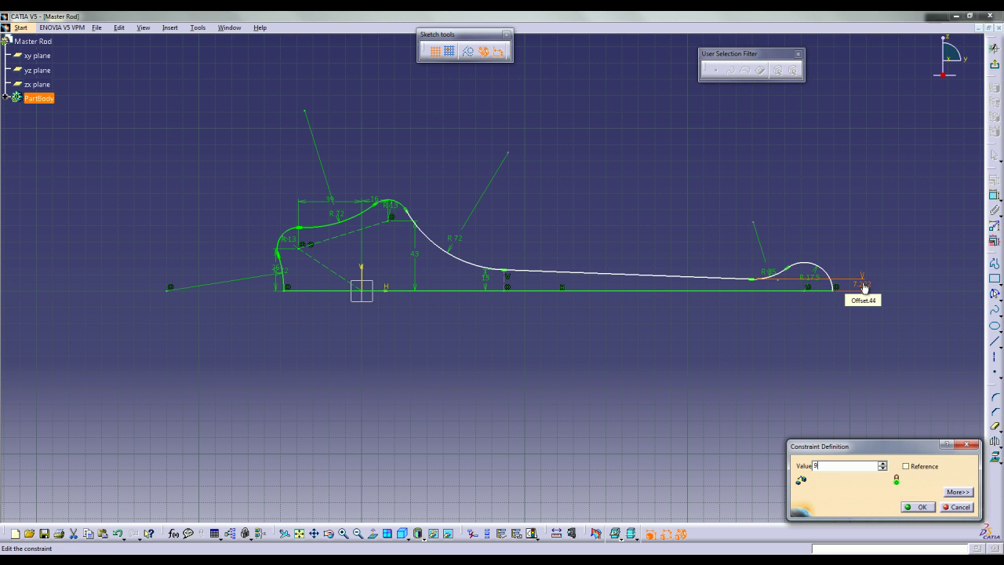
{"action": "type", "text": "9"}
{"action": "key", "text": "Return"}
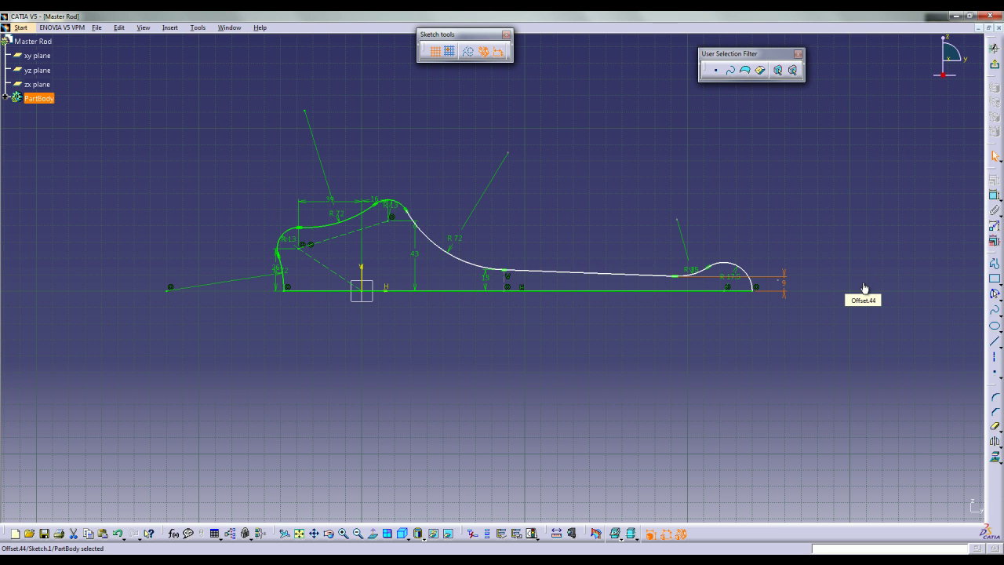
{"action": "left_click", "coordinate": [853, 256]}
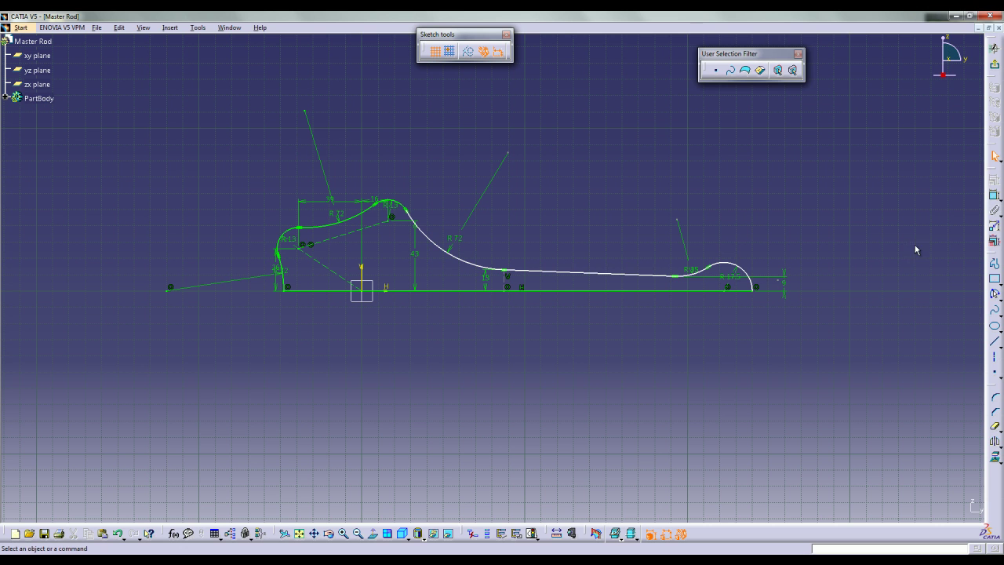
- Add a dimension from the sketch origin to the right boss, changing 222.478 to 250 mm
{"action": "left_click", "coordinate": [993, 196]}
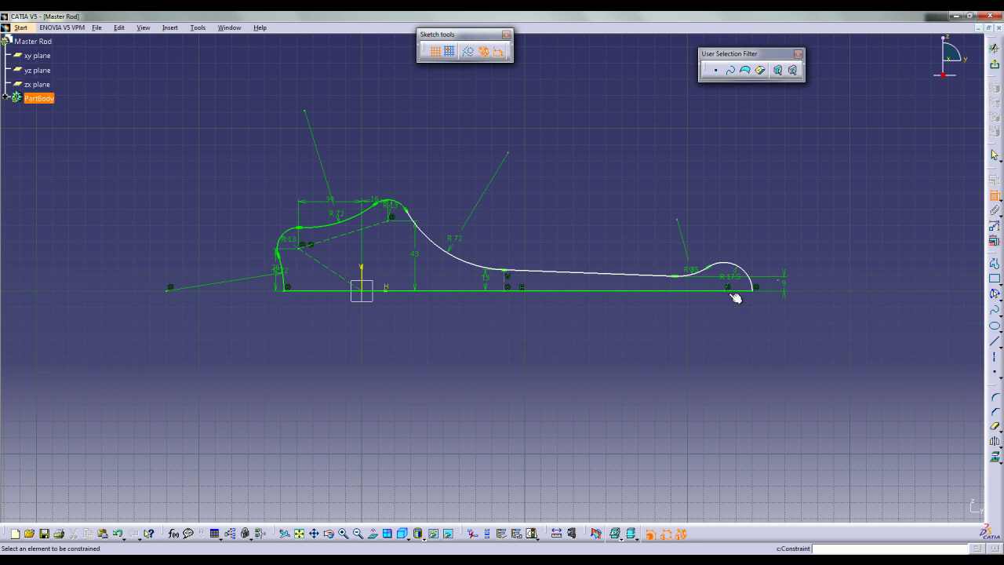
{"action": "left_click", "coordinate": [363, 288]}
{"action": "left_click", "coordinate": [520, 340]}
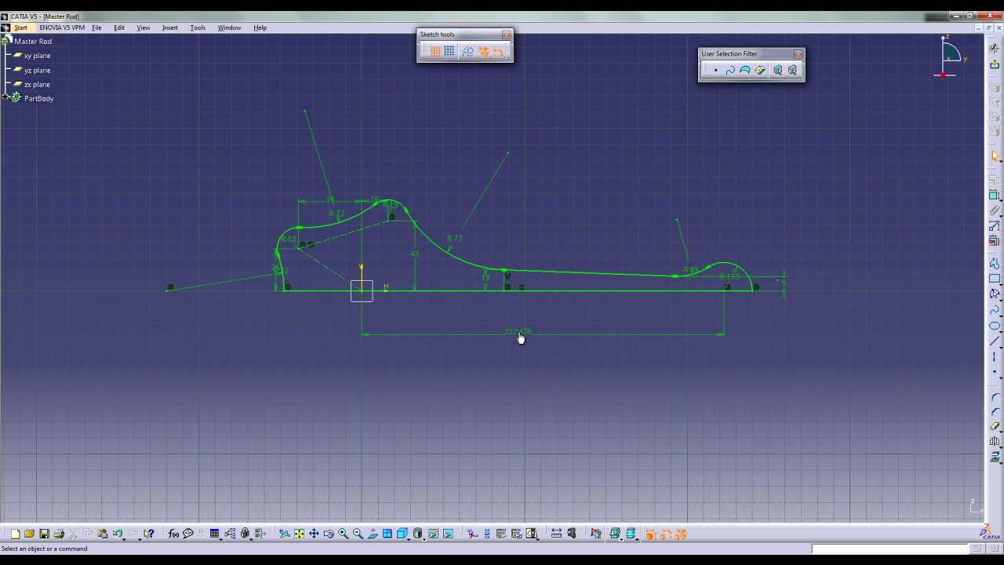
{"action": "double_click", "coordinate": [517, 331]}
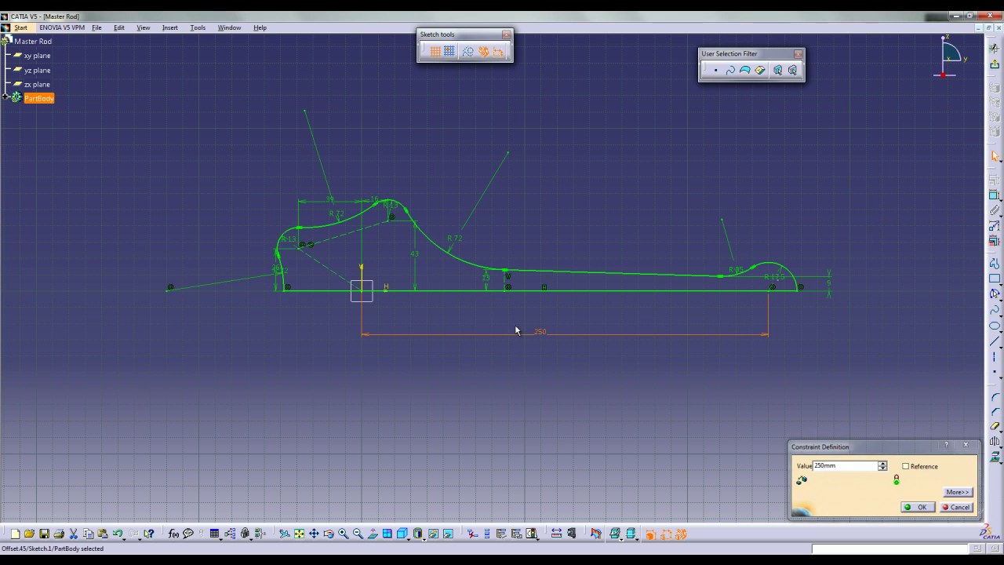
{"action": "key", "text": "Return"}
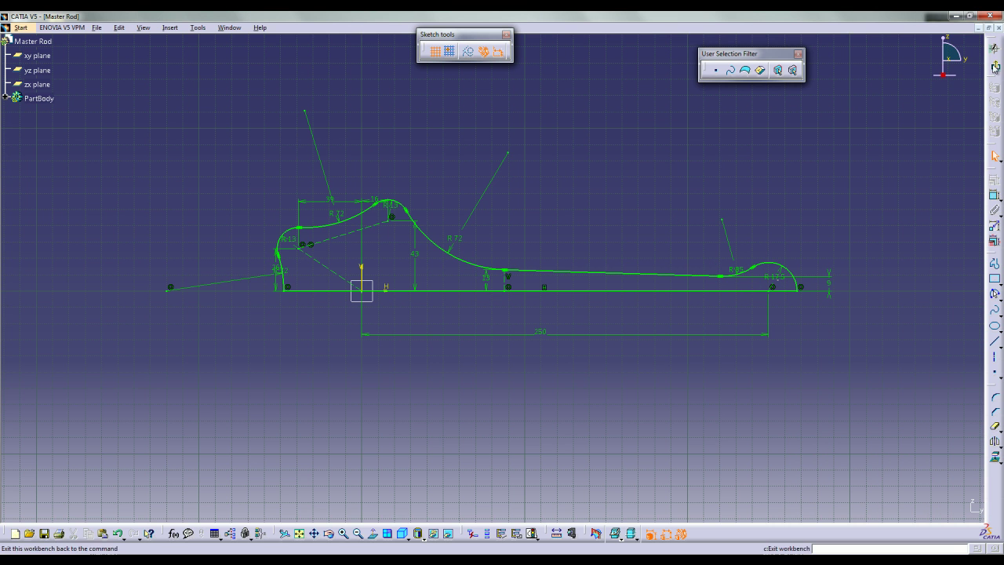
- Exit the sketcher and pad the rod profile into a 21 mm thick solid
{"action": "left_click", "coordinate": [994, 68]}
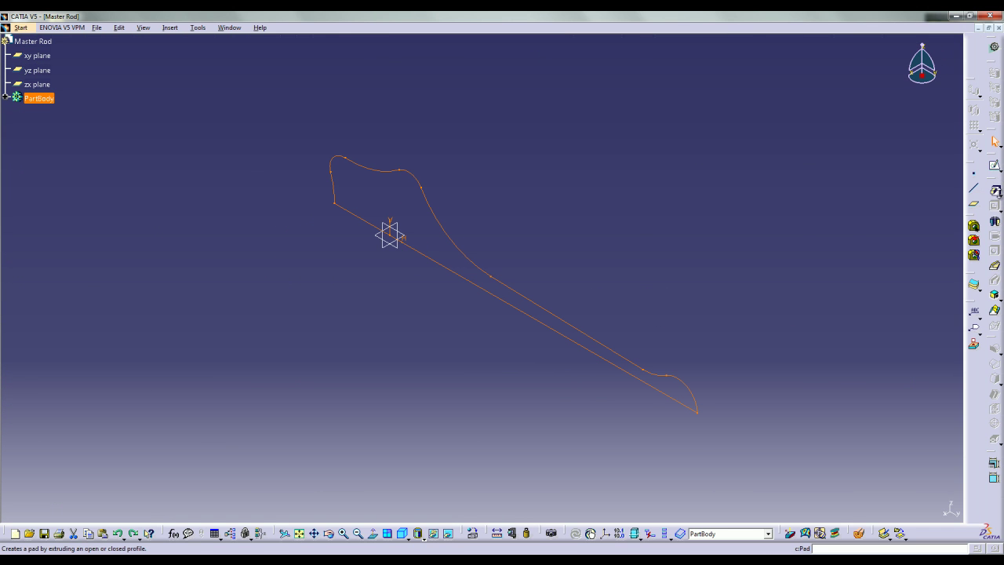
{"action": "left_click", "coordinate": [996, 190]}
{"action": "type", "text": "21"}
{"action": "key", "text": "Return"}
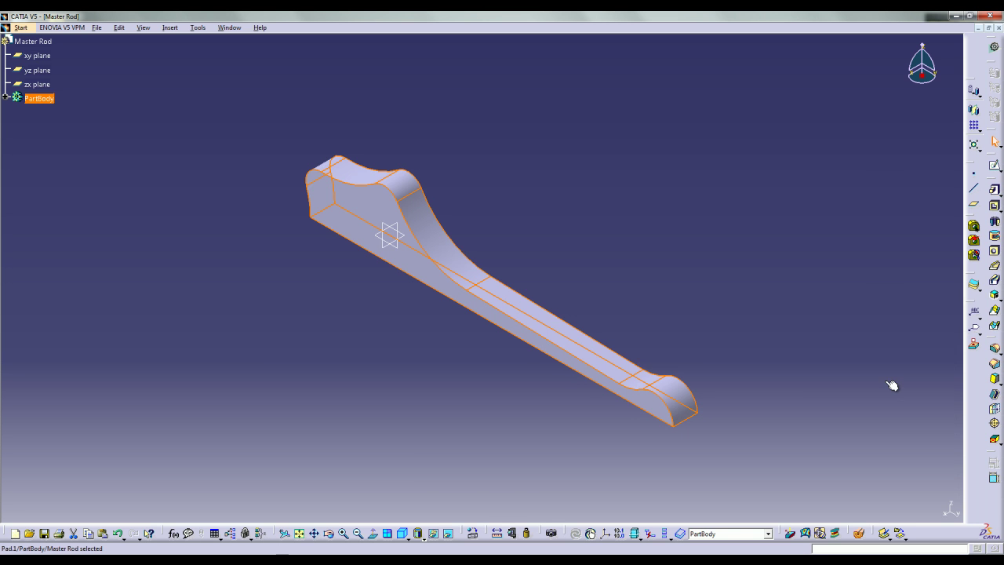
{"action": "left_click", "coordinate": [724, 292]}
{"action": "mouse_move", "coordinate": [756, 280]}
{"action": "middle_mouse_down"}
{"action": "mouse_move", "coordinate": [565, 222]}
{"action": "mouse_move", "coordinate": [434, 251]}
{"action": "mouse_move", "coordinate": [530, 319]}
{"action": "mouse_move", "coordinate": [920, 249]}
{"action": "middle_mouse_up"}
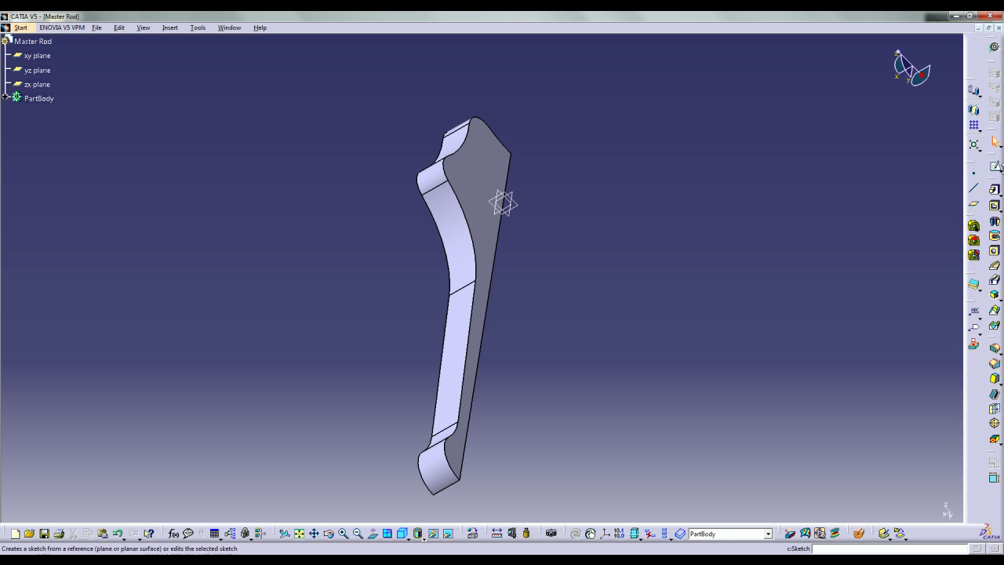
- Start a sketch on the rod's flat face with a radius 31.5 circle at the origin
{"action": "left_click", "coordinate": [995, 166]}
{"action": "left_click", "coordinate": [478, 175]}
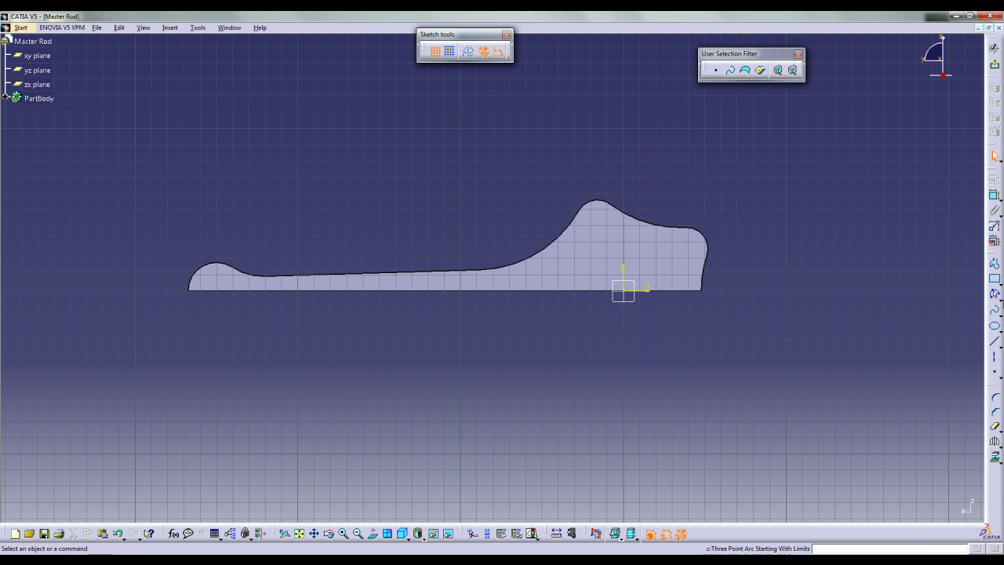
{"action": "left_click", "coordinate": [1001, 312]}
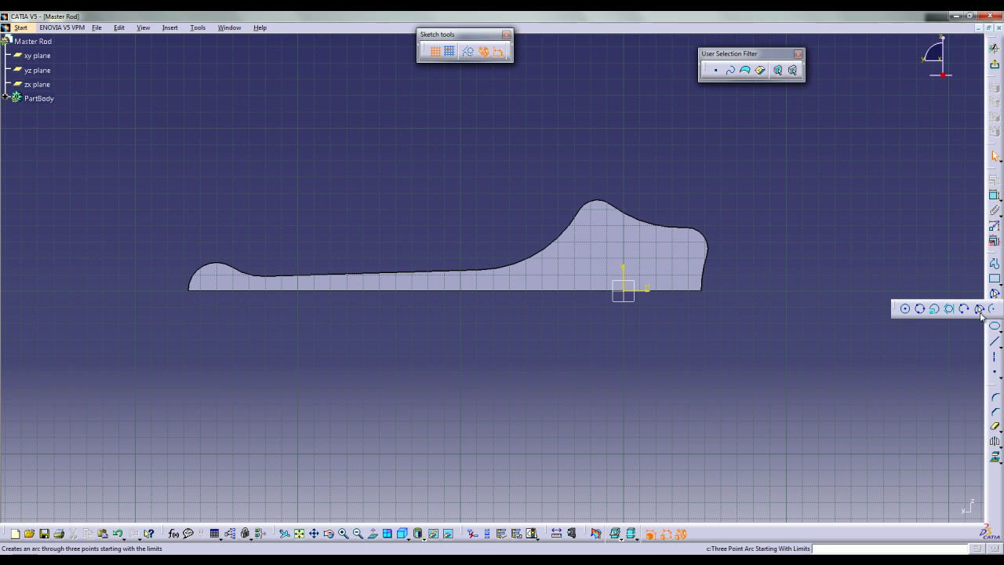
{"action": "left_click", "coordinate": [905, 308]}
{"action": "left_click", "coordinate": [623, 291]}
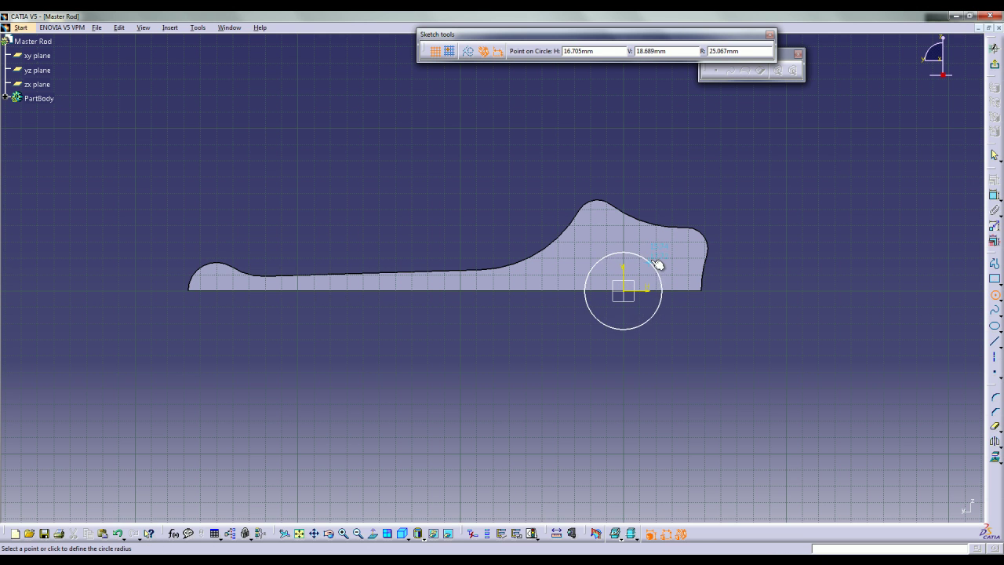
{"action": "key", "text": "Tab"}
{"action": "key", "text": "Tab"}
{"action": "key", "text": "Tab"}
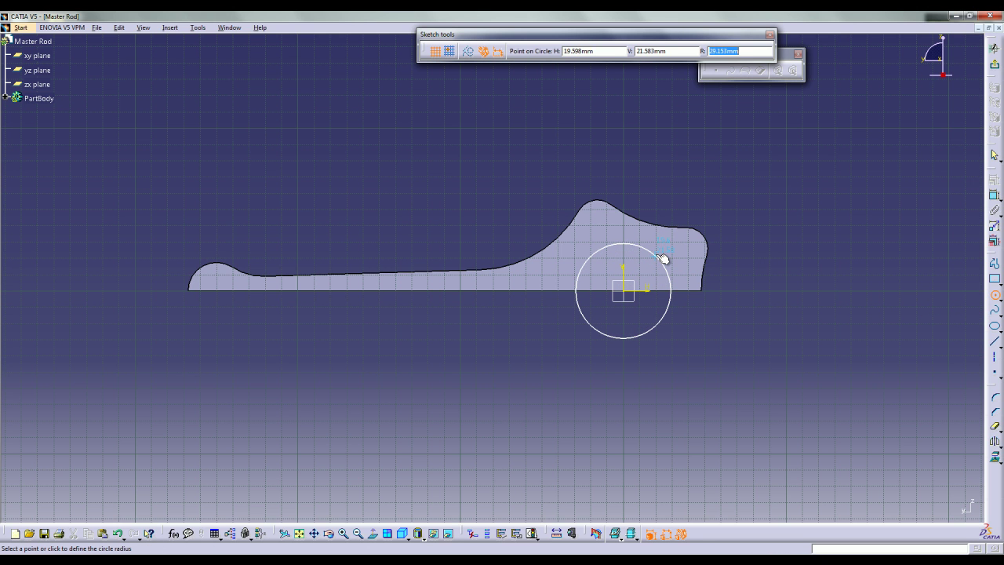
{"action": "key", "text": "Return"}
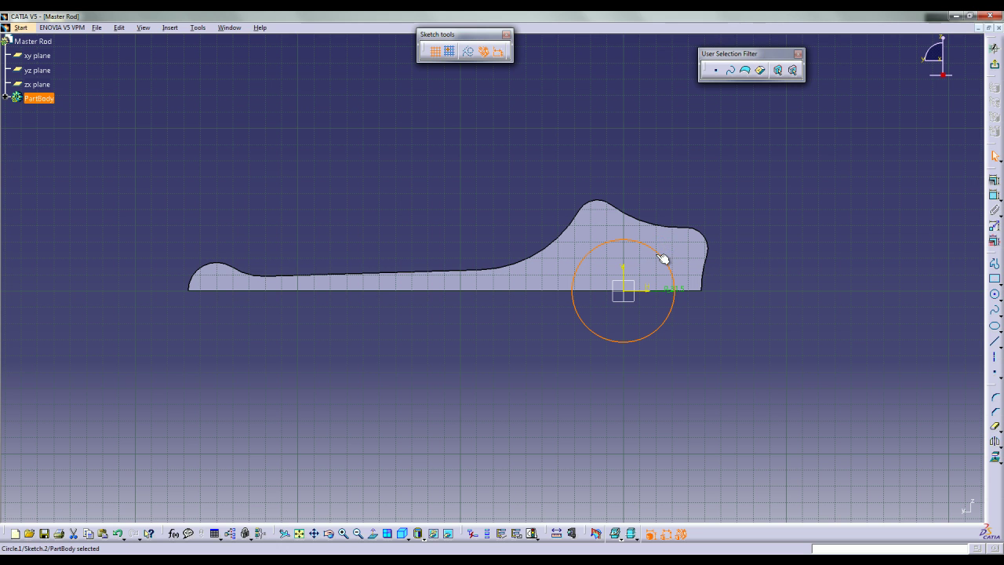
- Draw a closed line outline from the boss circle up and around the head end
{"action": "left_click", "coordinate": [995, 264]}
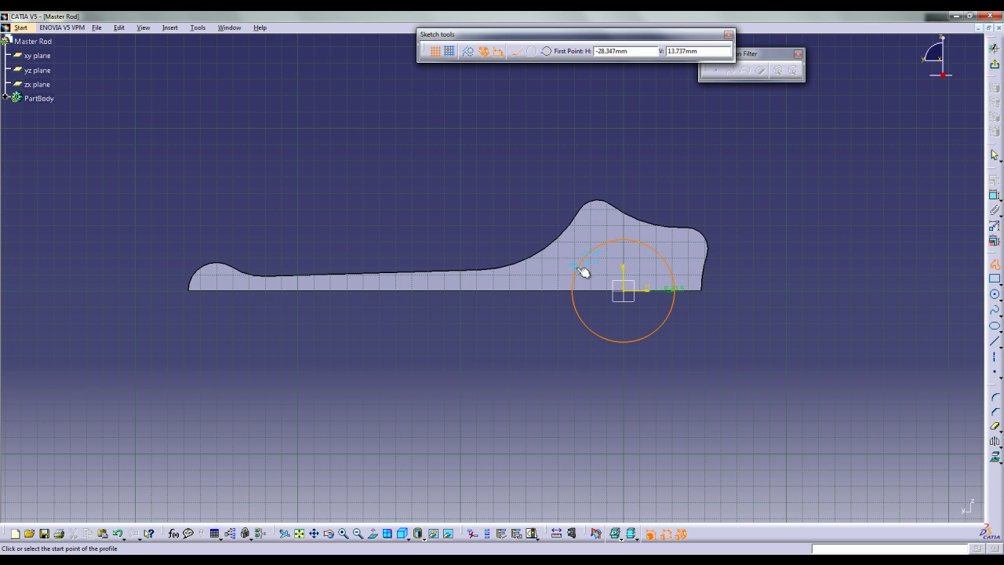
{"action": "left_click", "coordinate": [581, 266]}
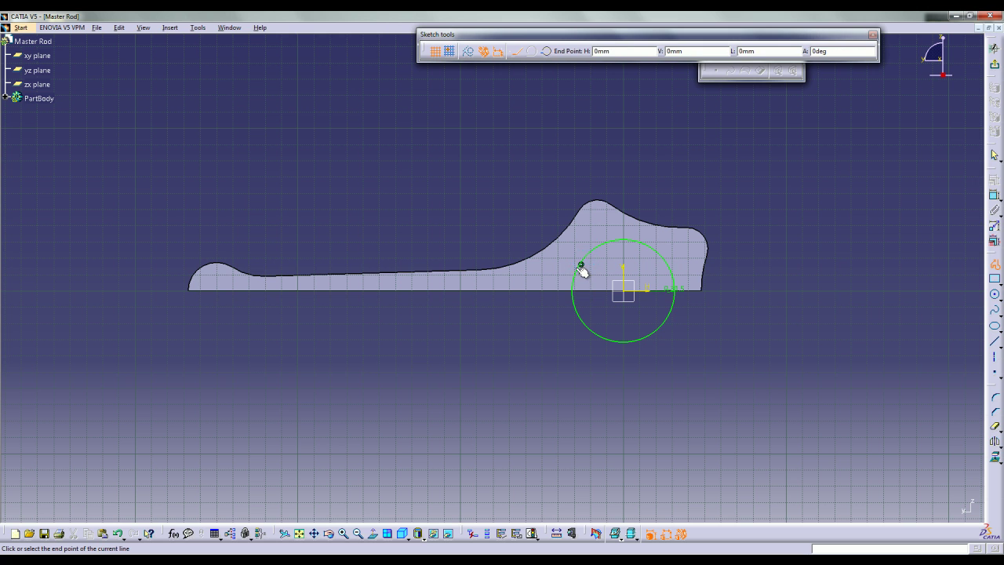
{"action": "left_click", "coordinate": [507, 274]}
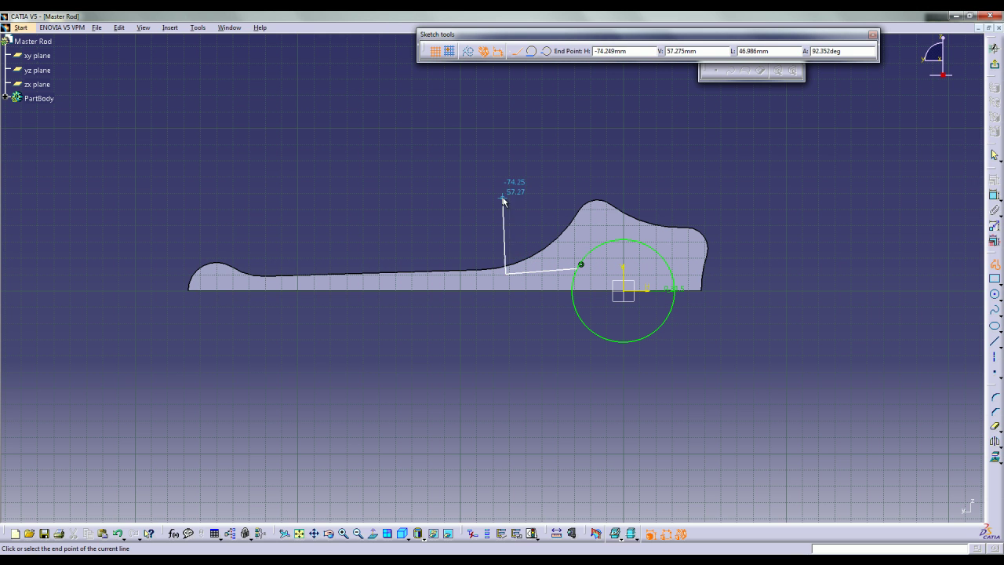
{"action": "left_click", "coordinate": [506, 194]}
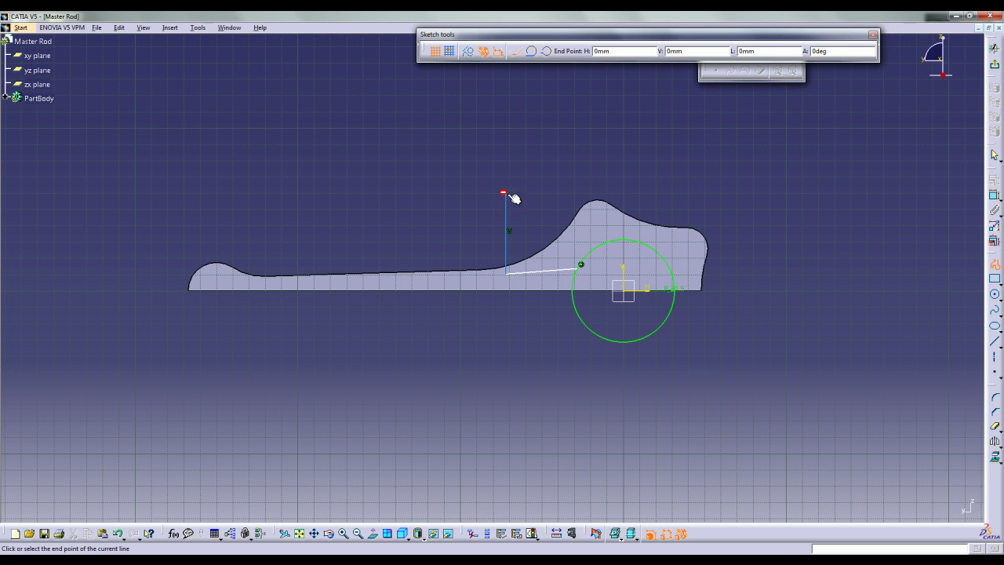
{"action": "left_click", "coordinate": [723, 195]}
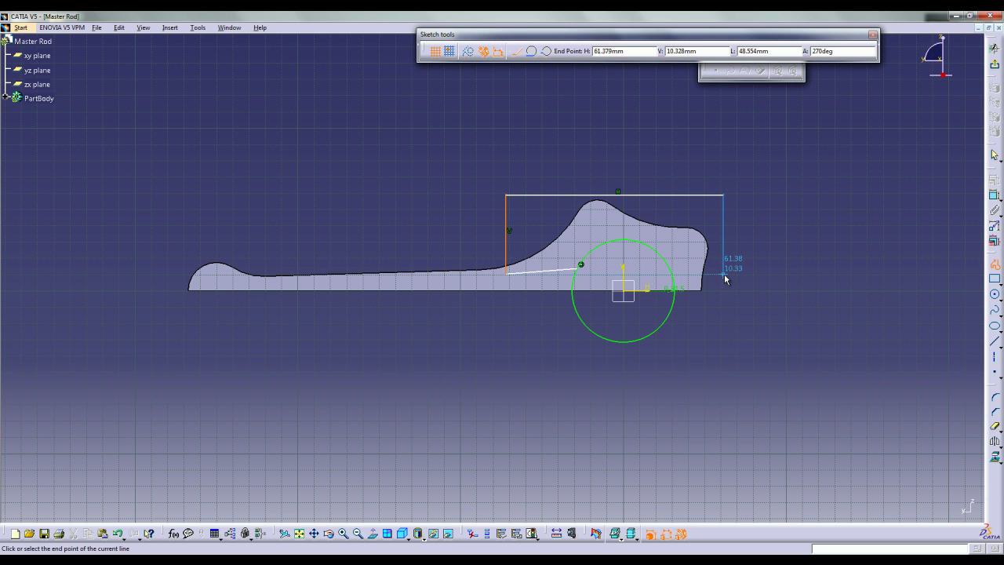
{"action": "left_click", "coordinate": [726, 288]}
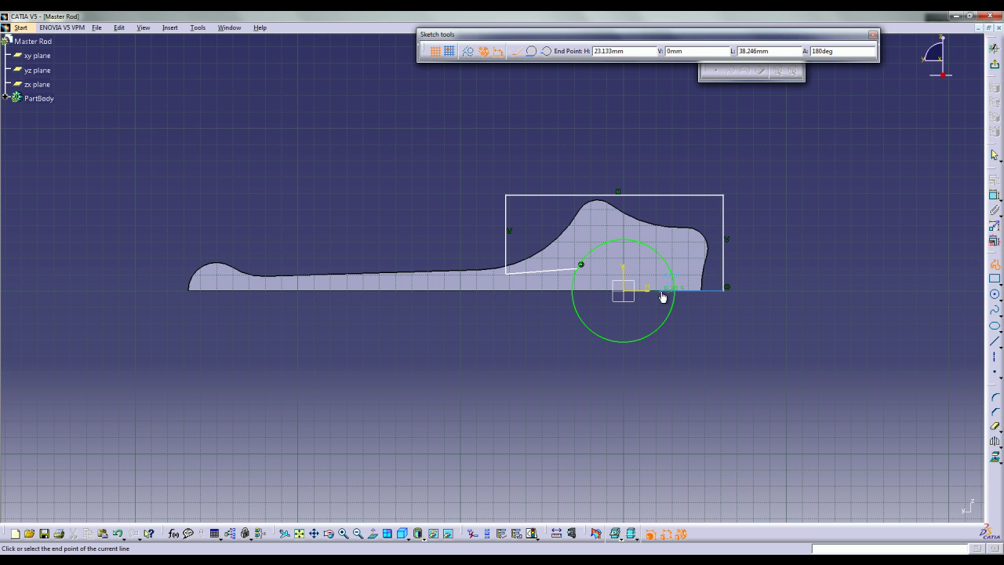
{"action": "double_click", "coordinate": [680, 290]}
{"action": "left_click", "coordinate": [809, 289]}
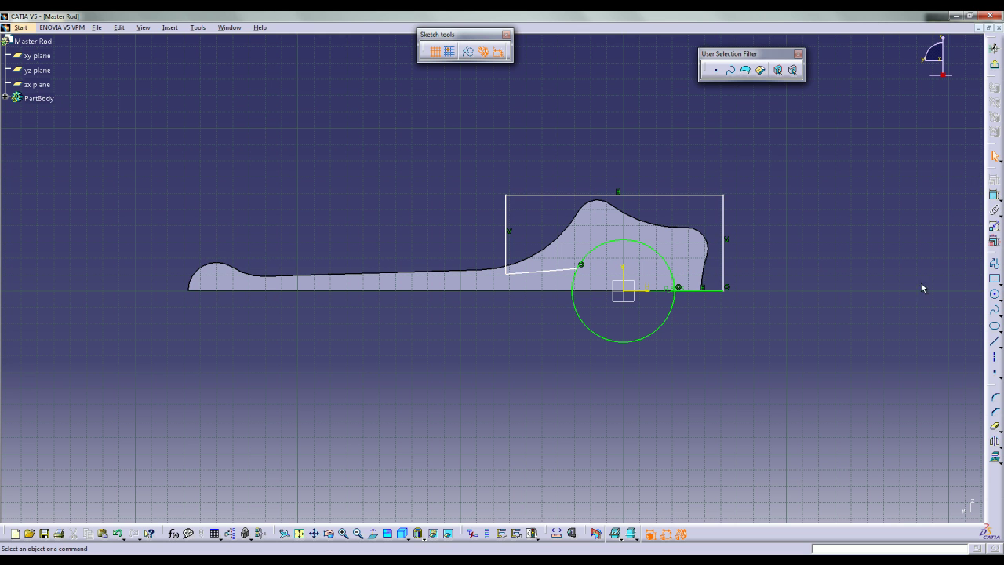
{"action": "left_click", "coordinate": [565, 273]}
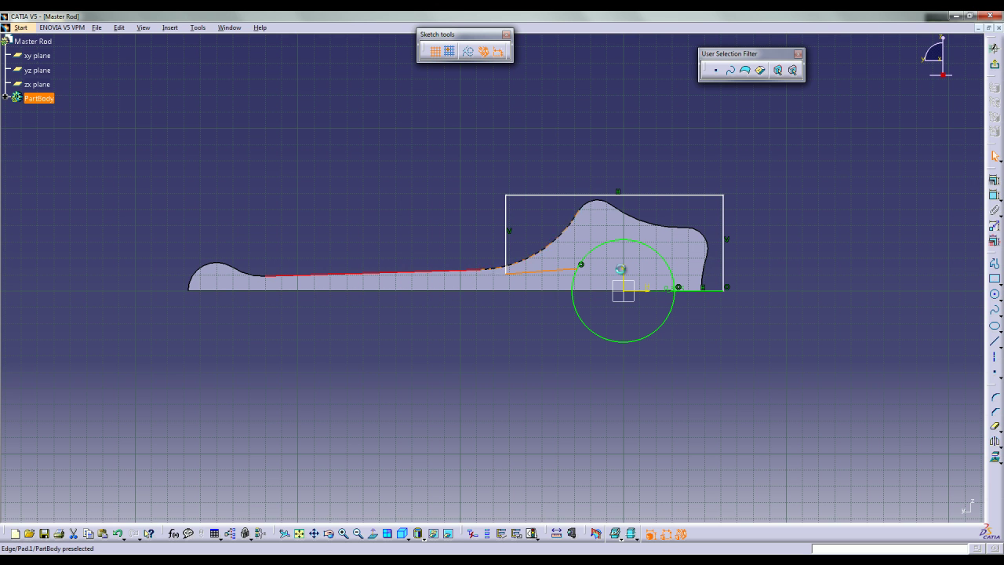
{"action": "left_click", "coordinate": [549, 275], "text": "ctrl"}
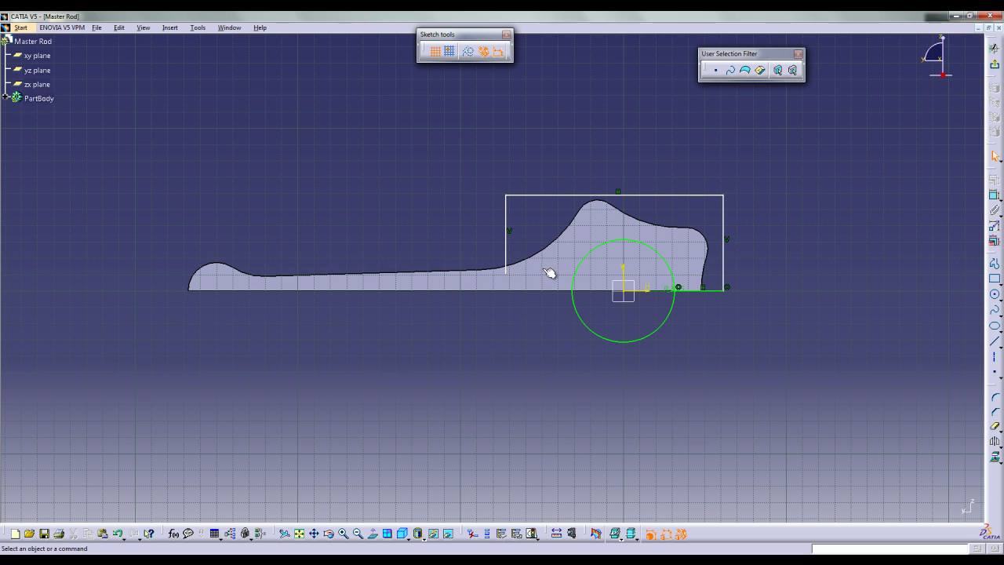
{"action": "key", "text": "Escape"}
- Draw a three-point arc from the outline's lower-left corner to the boss circle, radius 200 mm
{"action": "left_click", "coordinate": [1001, 299]}
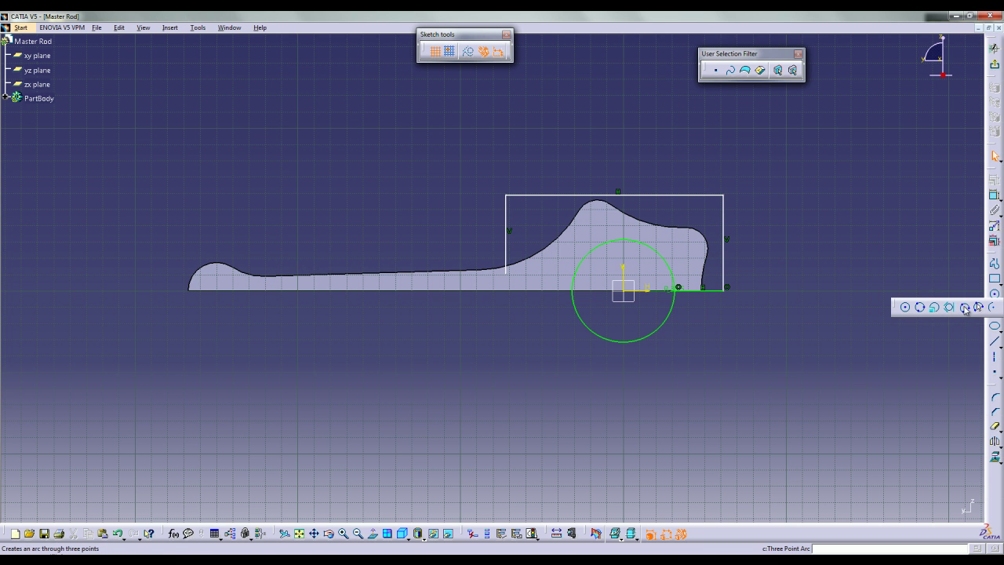
{"action": "left_click", "coordinate": [979, 308]}
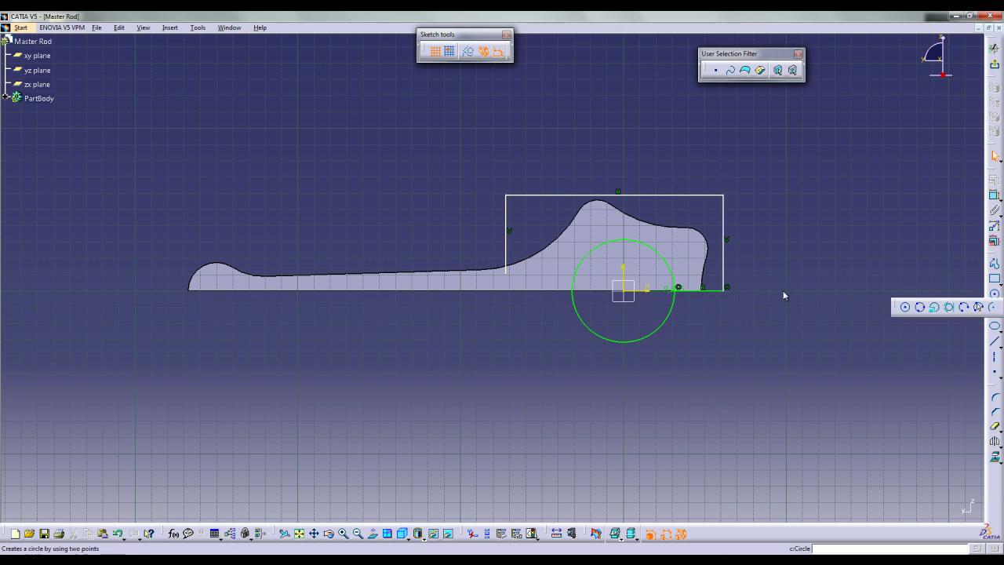
{"action": "left_click", "coordinate": [510, 277]}
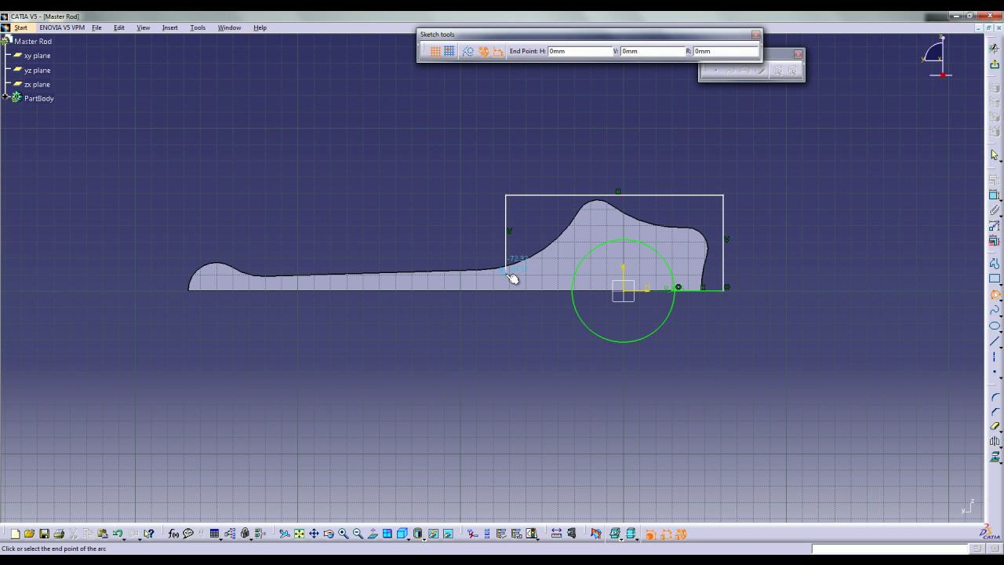
{"action": "left_click", "coordinate": [592, 251]}
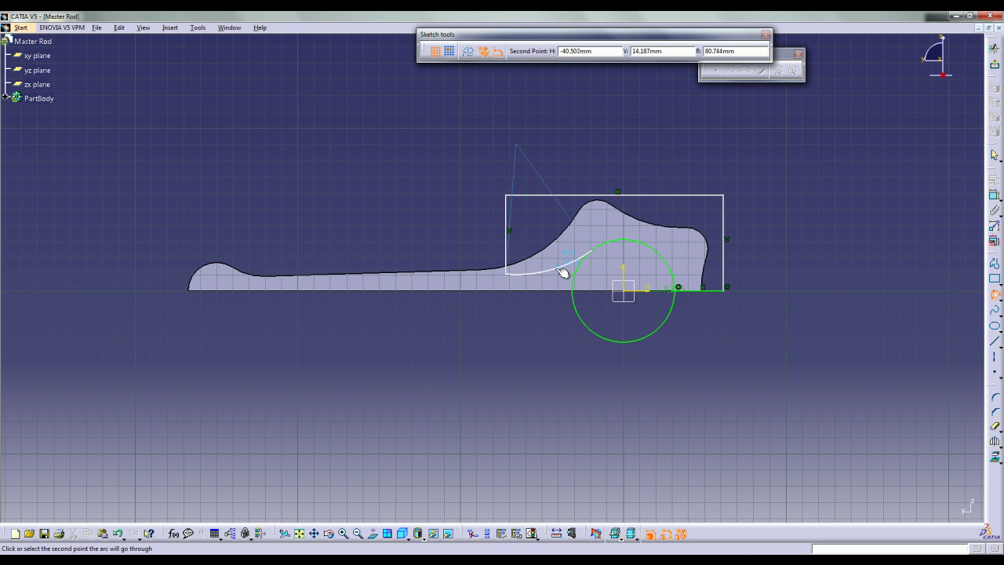
{"action": "key", "text": "Tab"}
{"action": "key", "text": "Tab"}
{"action": "key", "text": "Tab"}
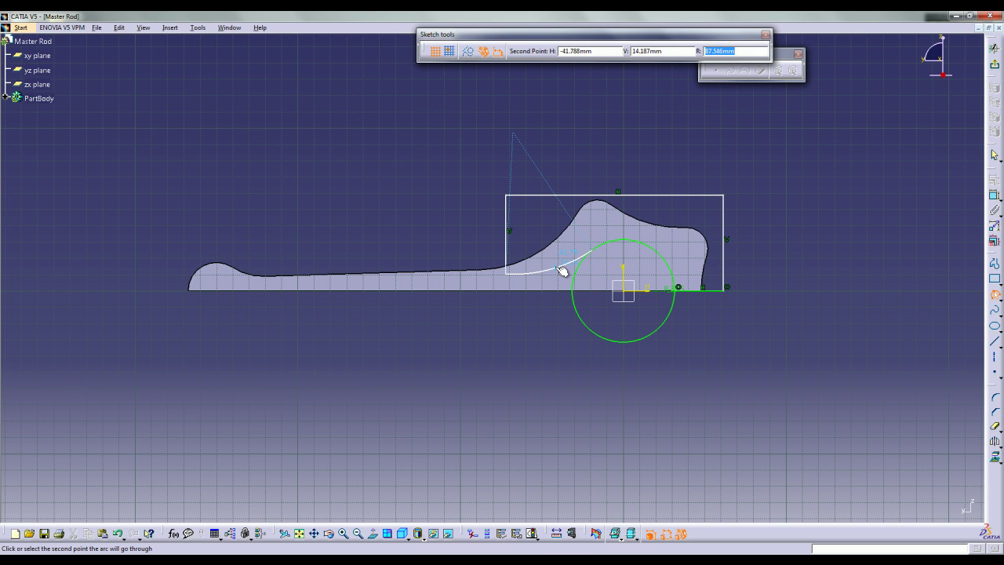
{"action": "key", "text": "Return"}
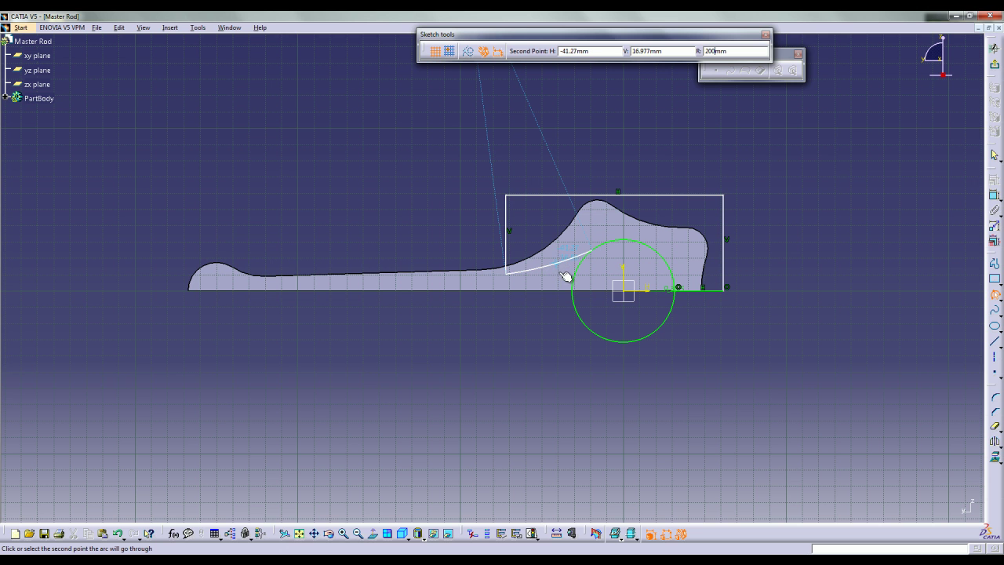
{"action": "left_click", "coordinate": [566, 276]}
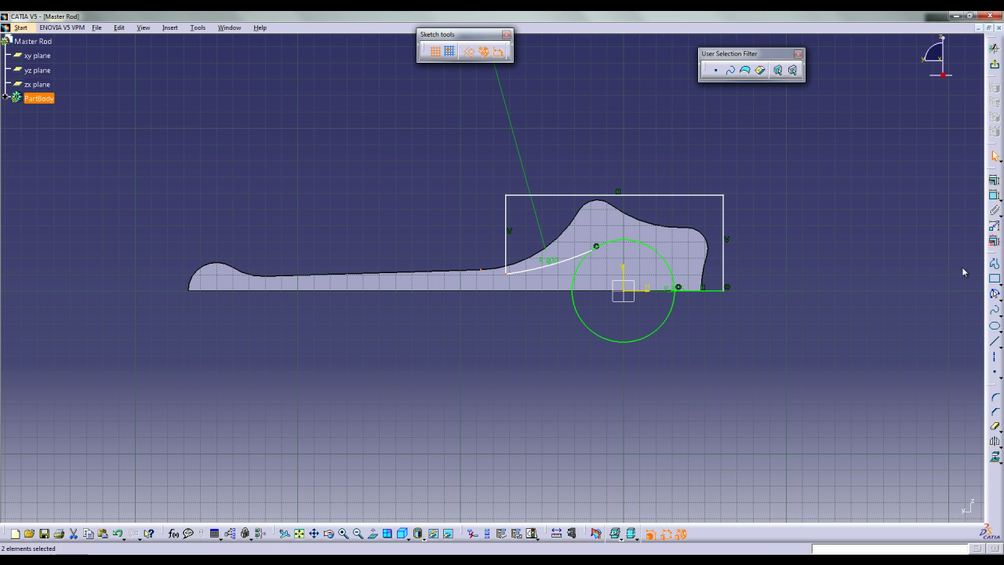
- Make the R200 arc coincide with the corner and run tangent to the rod edge and circle
{"action": "left_click", "coordinate": [995, 180]}
{"action": "left_click", "coordinate": [943, 406]}
{"action": "left_click", "coordinate": [921, 507]}
{"action": "left_click", "coordinate": [504, 267]}
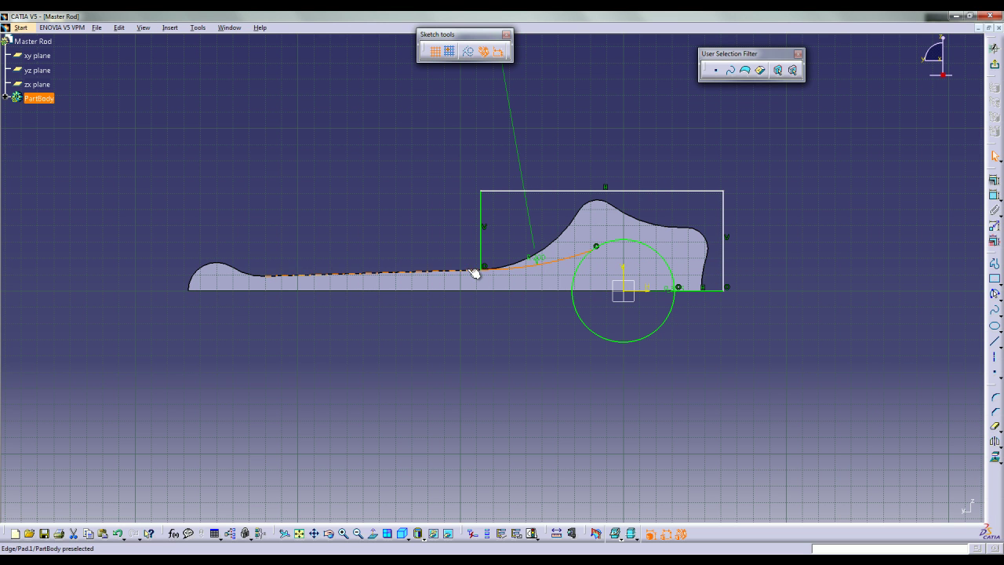
{"action": "left_click", "coordinate": [992, 182]}
{"action": "left_click", "coordinate": [942, 430]}
{"action": "left_click", "coordinate": [918, 507]}
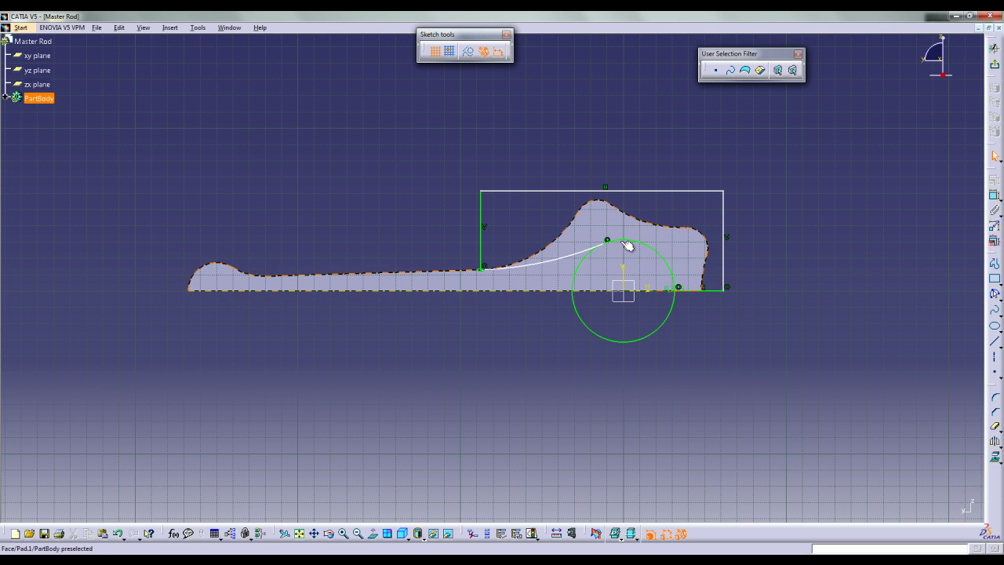
{"action": "left_click", "coordinate": [583, 261], "text": "ctrl"}
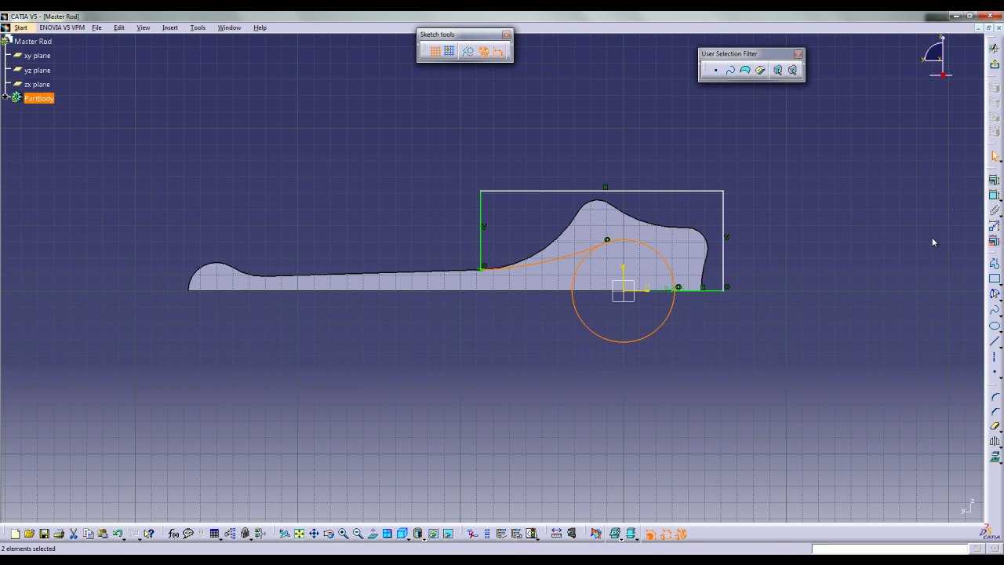
{"action": "left_click", "coordinate": [995, 180]}
{"action": "left_click", "coordinate": [940, 430]}
{"action": "left_click", "coordinate": [918, 507]}
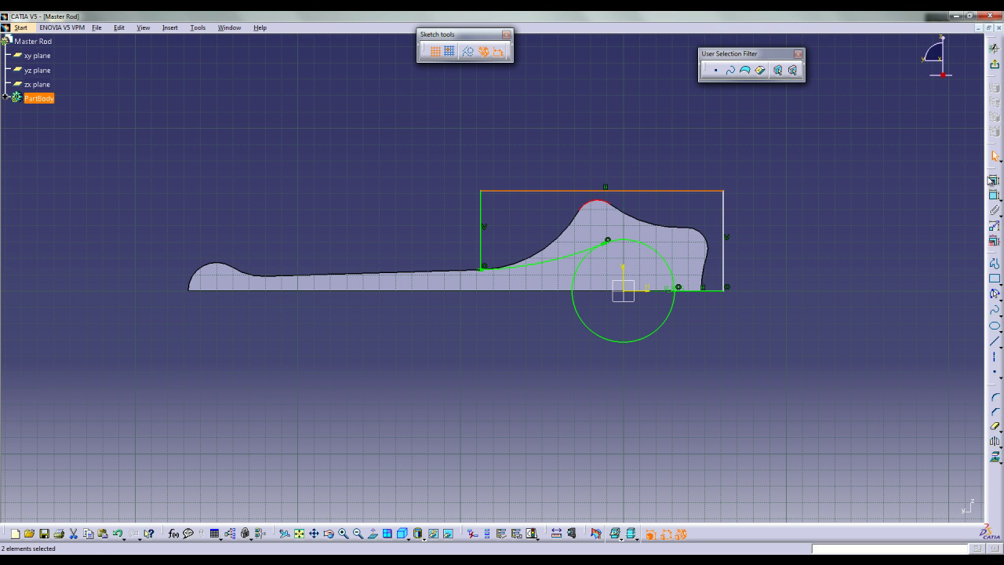
- Make the top line and right vertical line tangent to the head's curved edges
{"action": "left_click", "coordinate": [994, 179]}
{"action": "left_click", "coordinate": [927, 430]}
{"action": "key", "text": "Return"}
{"action": "left_click", "coordinate": [723, 251]}
{"action": "left_click", "coordinate": [706, 249], "text": "ctrl"}
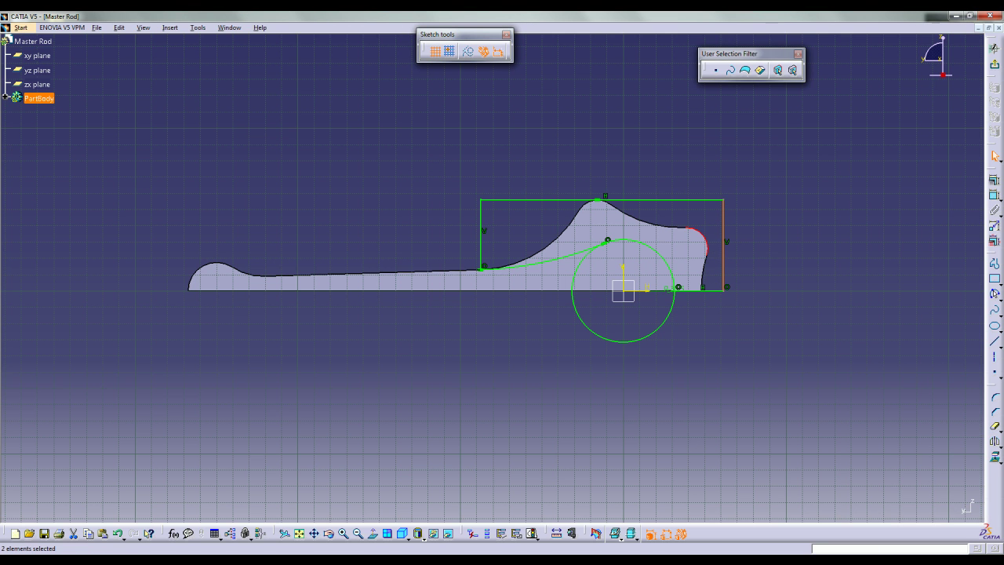
{"action": "left_click", "coordinate": [995, 180]}
{"action": "left_click", "coordinate": [927, 430]}
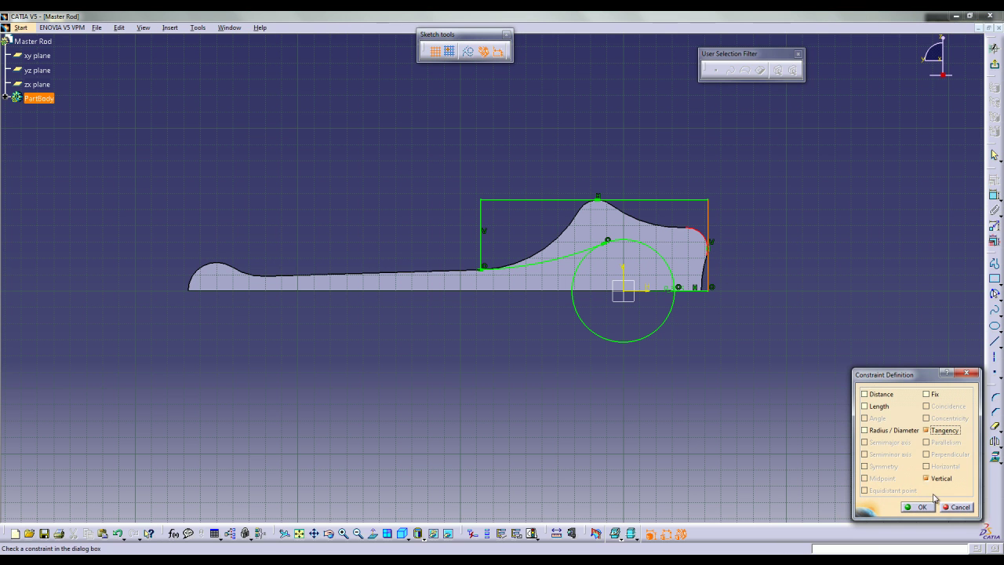
{"action": "key", "text": "Return"}
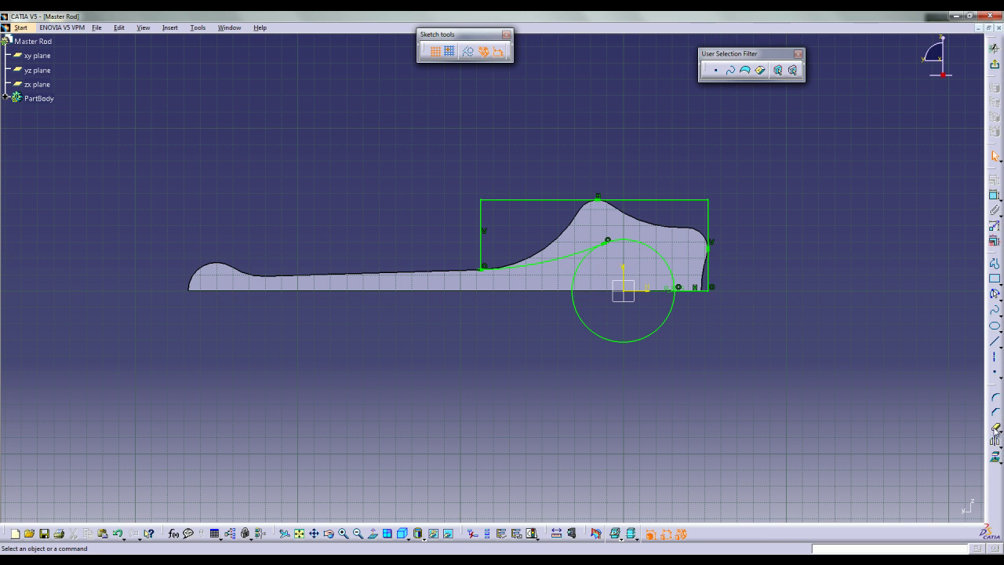
{"action": "left_click", "coordinate": [995, 426]}
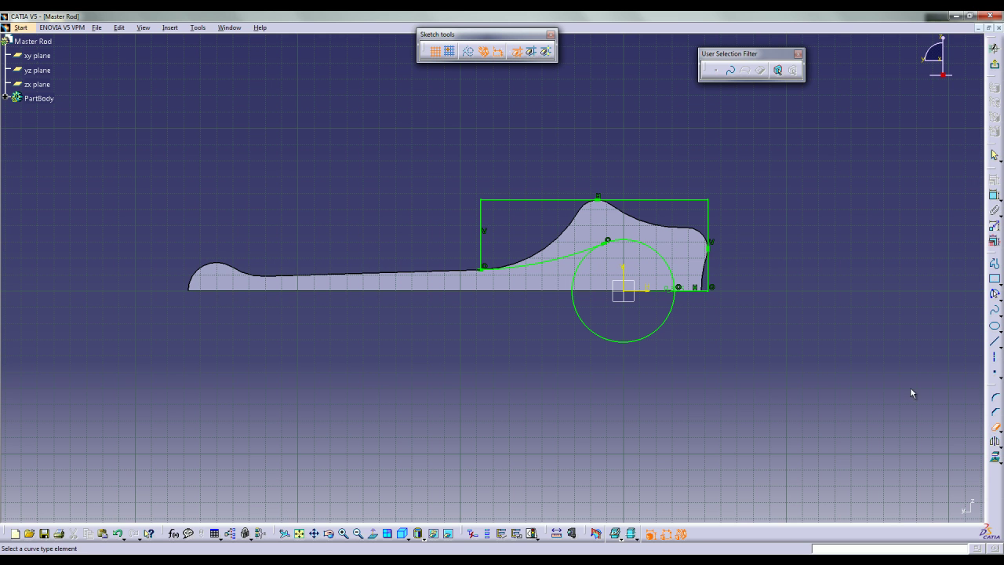
- Trim the unused circle portion and pocket Sketch.2 21 mm deep into the head end
{"action": "left_click", "coordinate": [583, 270]}
{"action": "left_click", "coordinate": [995, 66]}
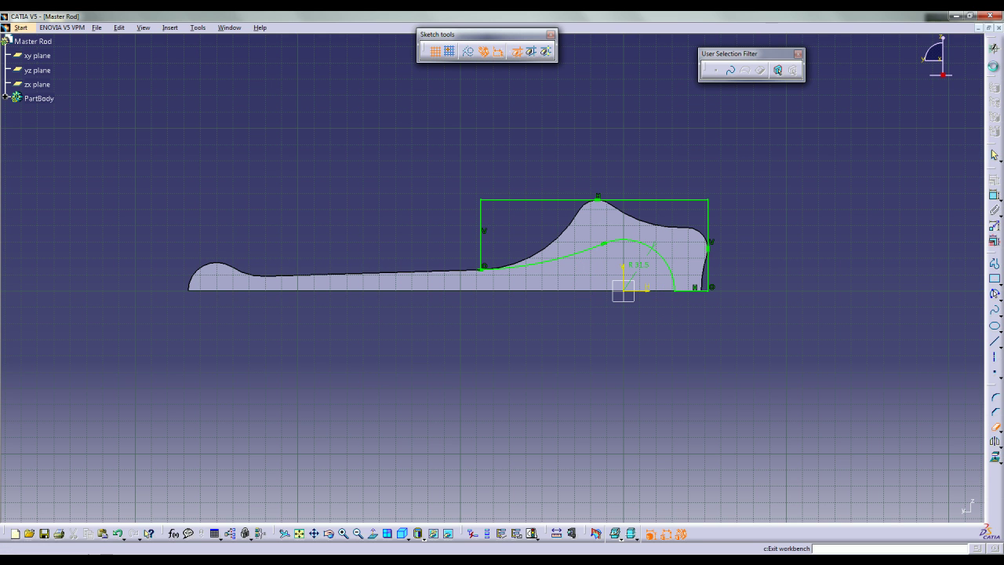
{"action": "middle_click_drag", "start_coordinate": [898, 118], "coordinate": [748, 181]}
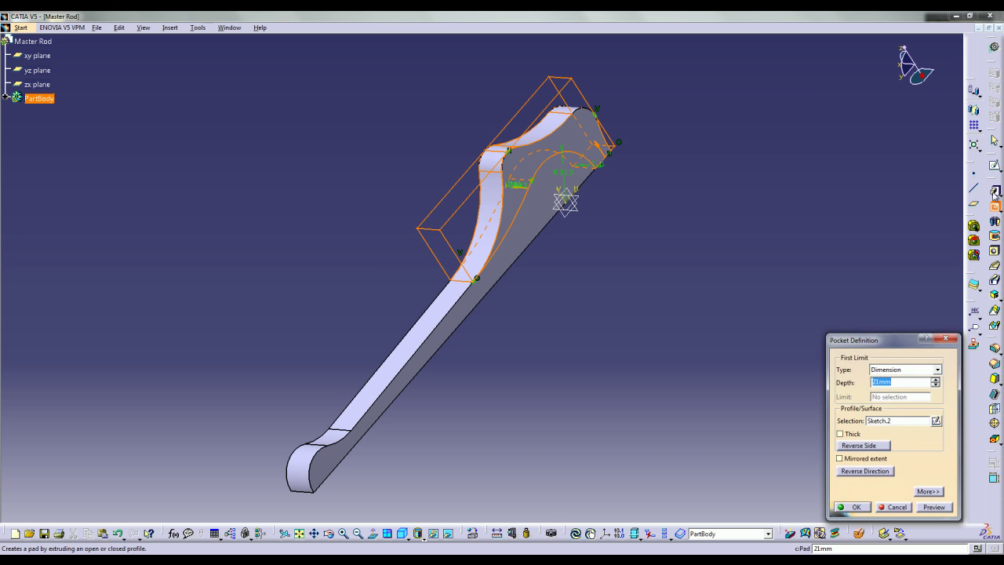
{"action": "key", "text": "Return"}
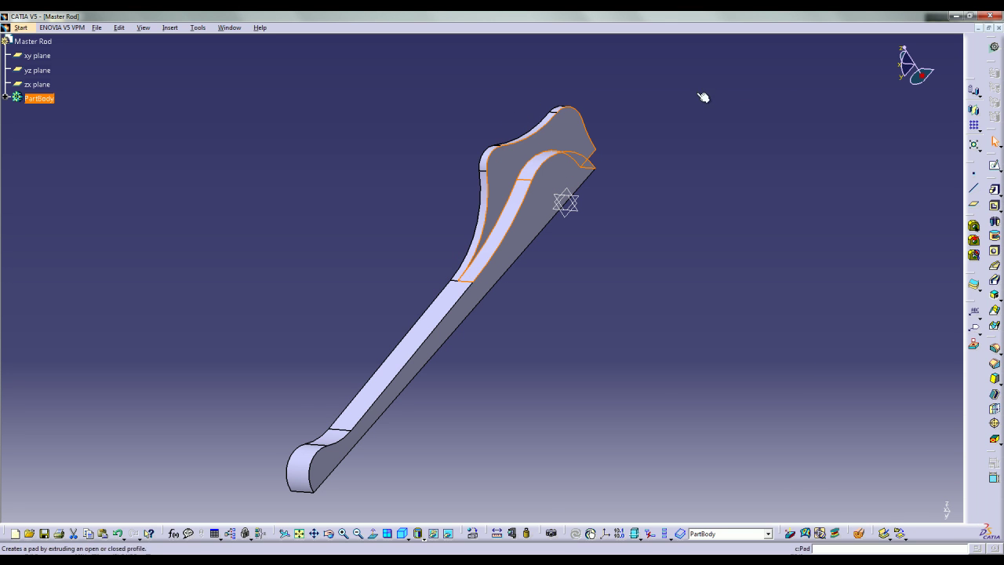
{"action": "middle_click_drag", "start_coordinate": [722, 170], "coordinate": [690, 282]}
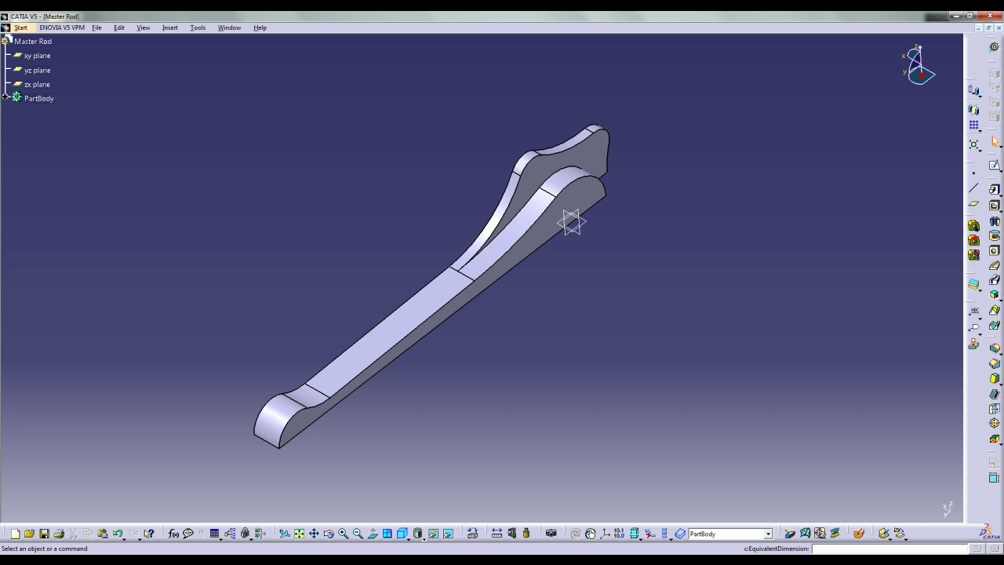
{"action": "left_click", "coordinate": [404, 535]}
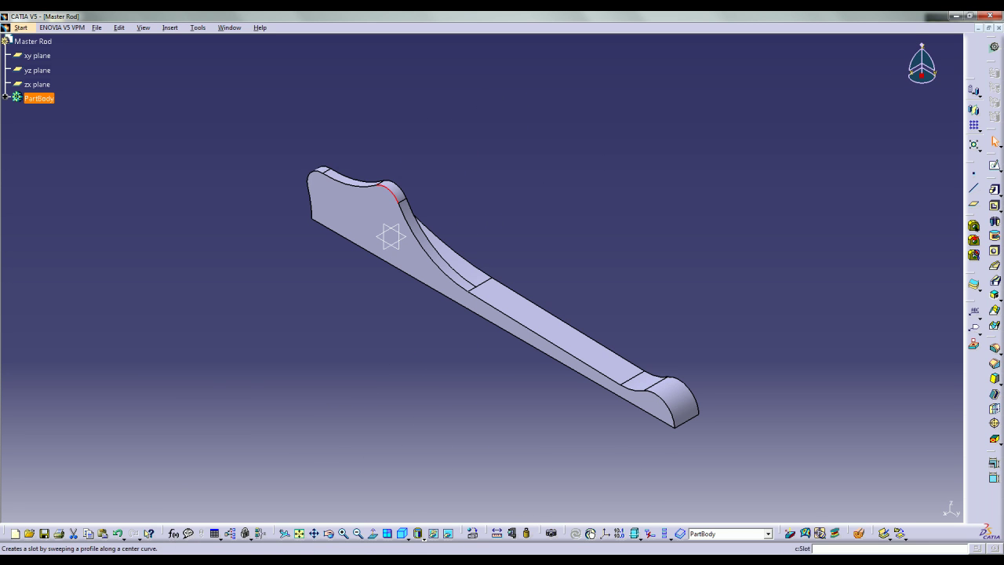
- Bore two 10 mm Up To Next holes through the rod's wide end face
{"action": "left_click", "coordinate": [995, 251]}
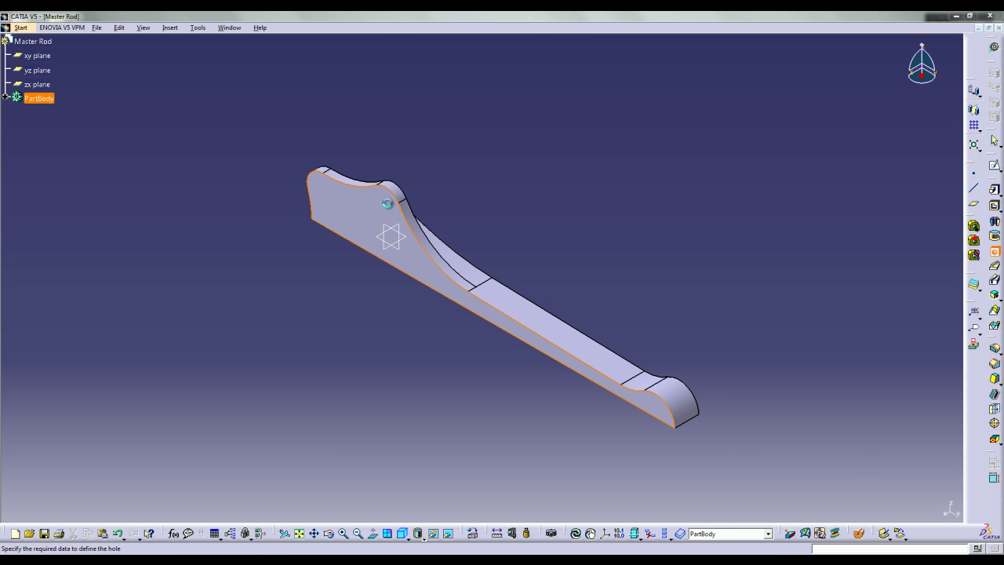
{"action": "left_click", "coordinate": [388, 203]}
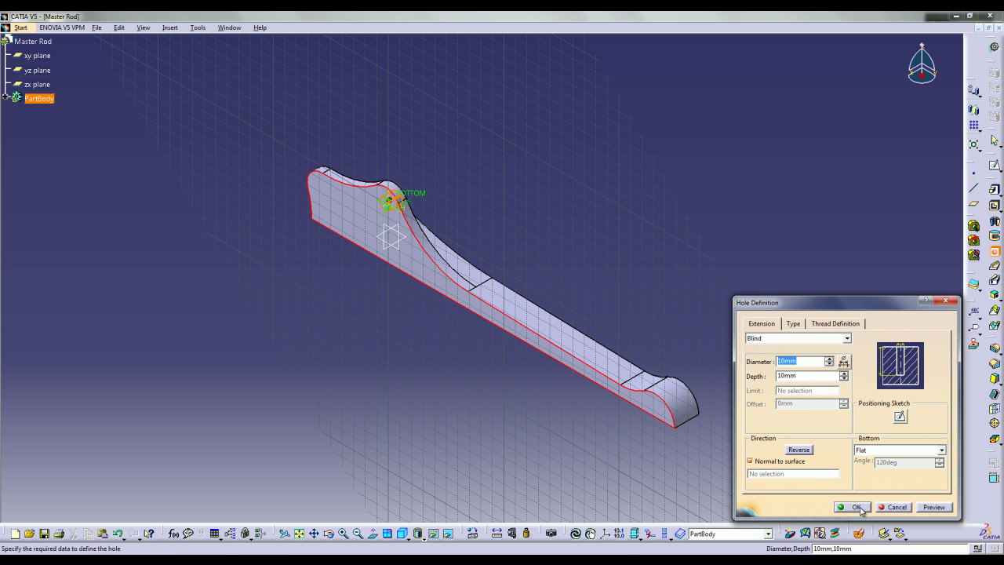
{"action": "left_click", "coordinate": [845, 338]}
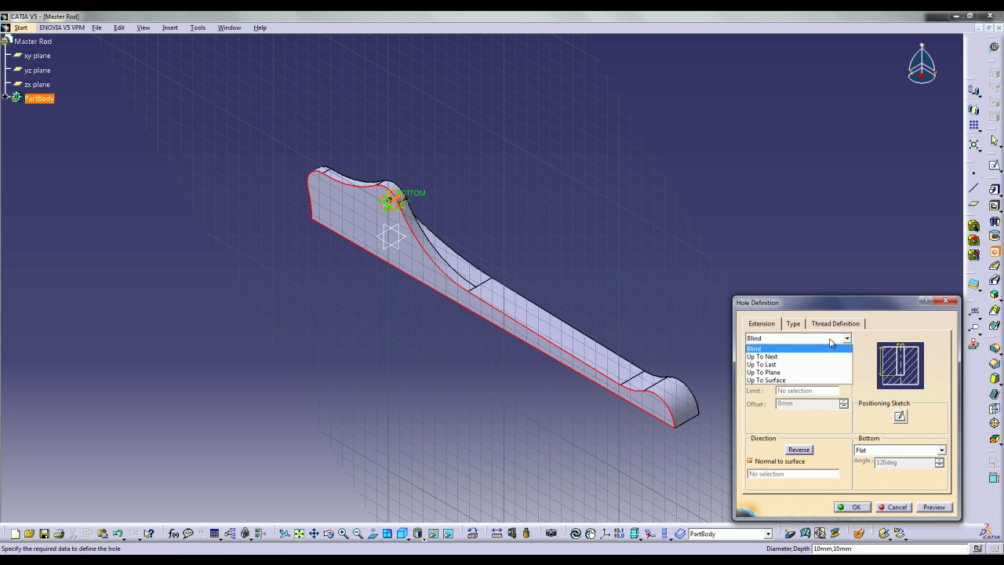
{"action": "left_click", "coordinate": [803, 357]}
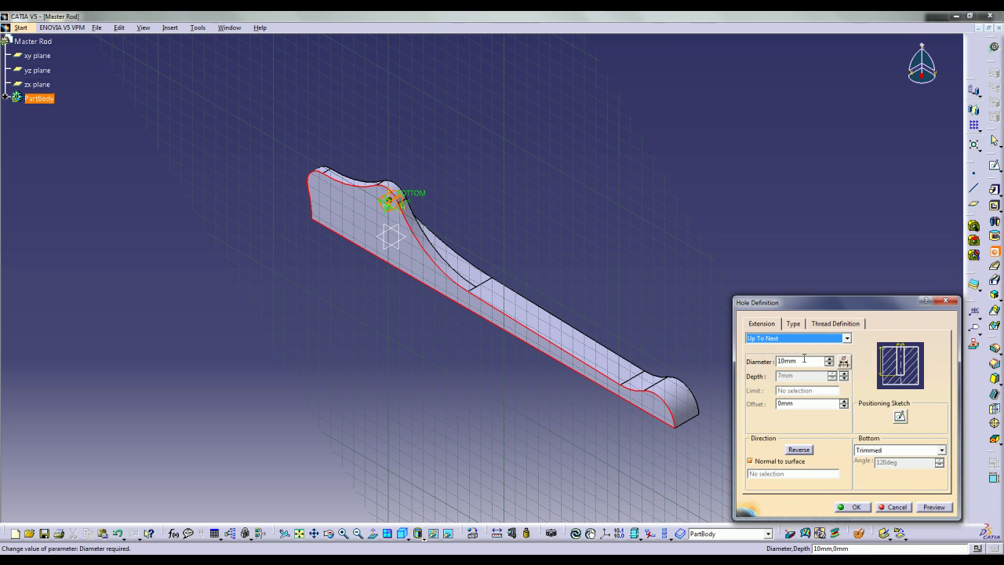
{"action": "left_click", "coordinate": [852, 507]}
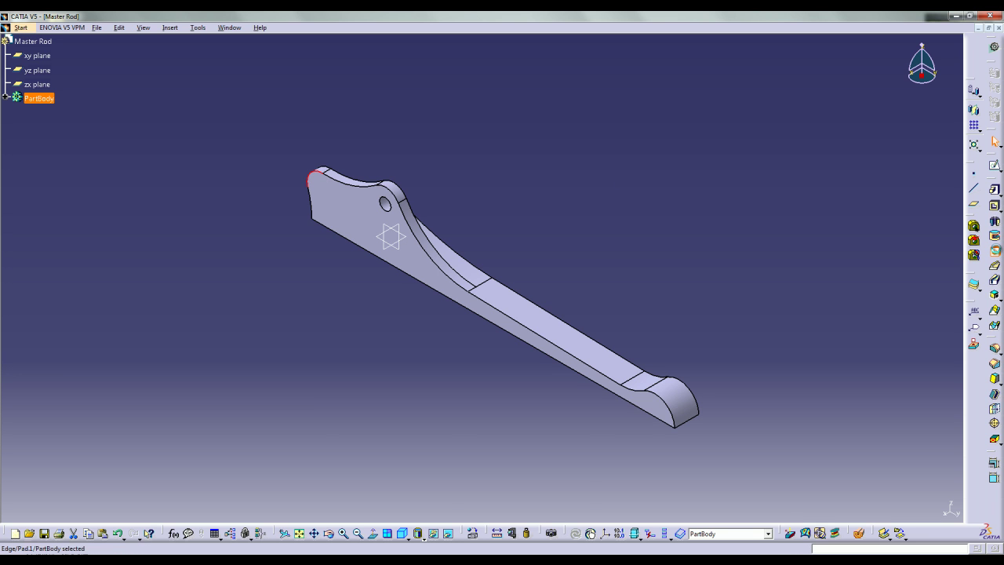
{"action": "left_click", "coordinate": [322, 184]}
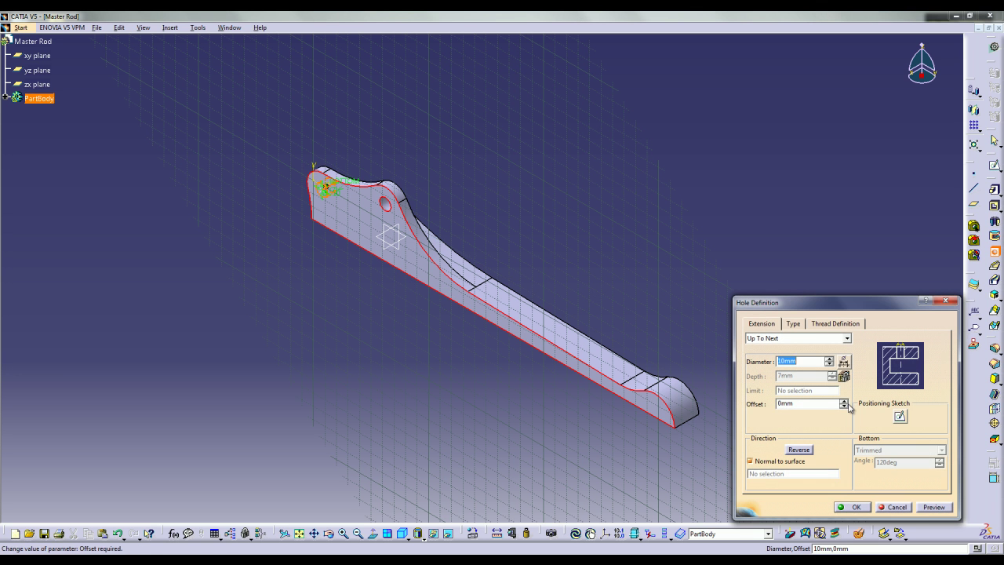
{"action": "left_click", "coordinate": [856, 507]}
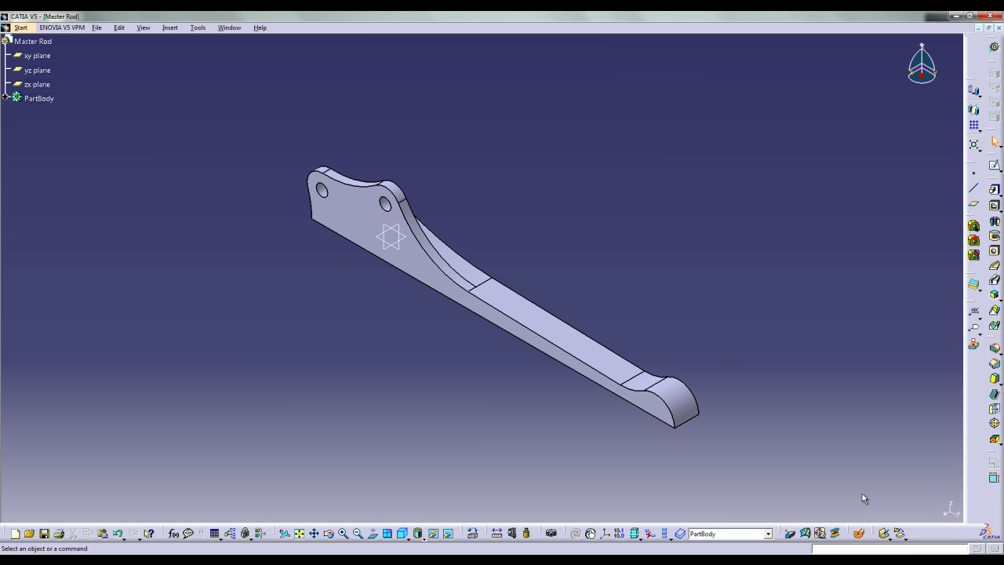
- Mirror the half rod about its flat face into a full symmetric part with four holes
{"action": "middle_click", "coordinate": [382, 365]}
{"action": "middle_click_drag", "start_coordinate": [431, 330], "coordinate": [588, 200]}
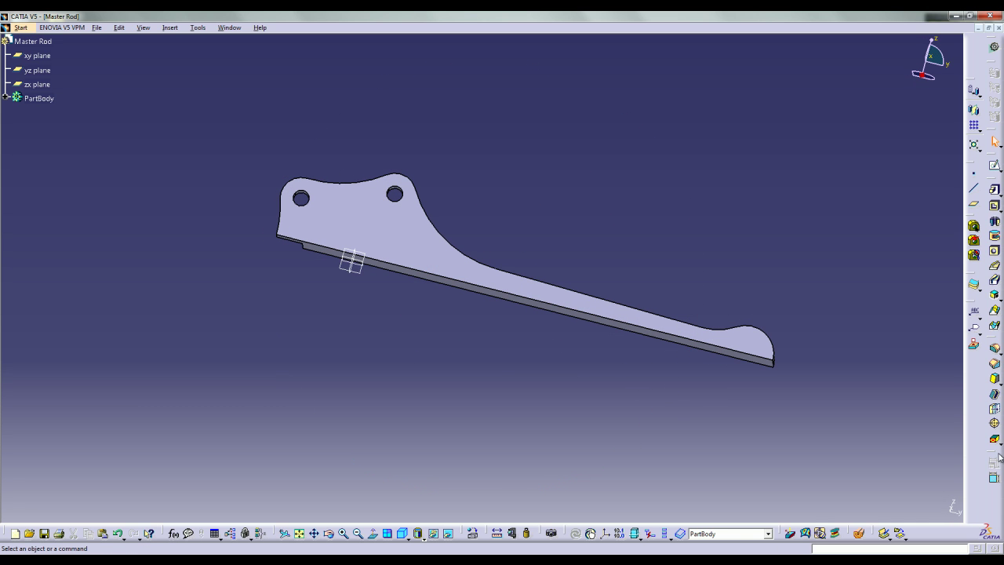
{"action": "left_click", "coordinate": [973, 112]}
{"action": "middle_click_drag", "start_coordinate": [416, 277], "coordinate": [411, 152]}
{"action": "left_click", "coordinate": [420, 256]}
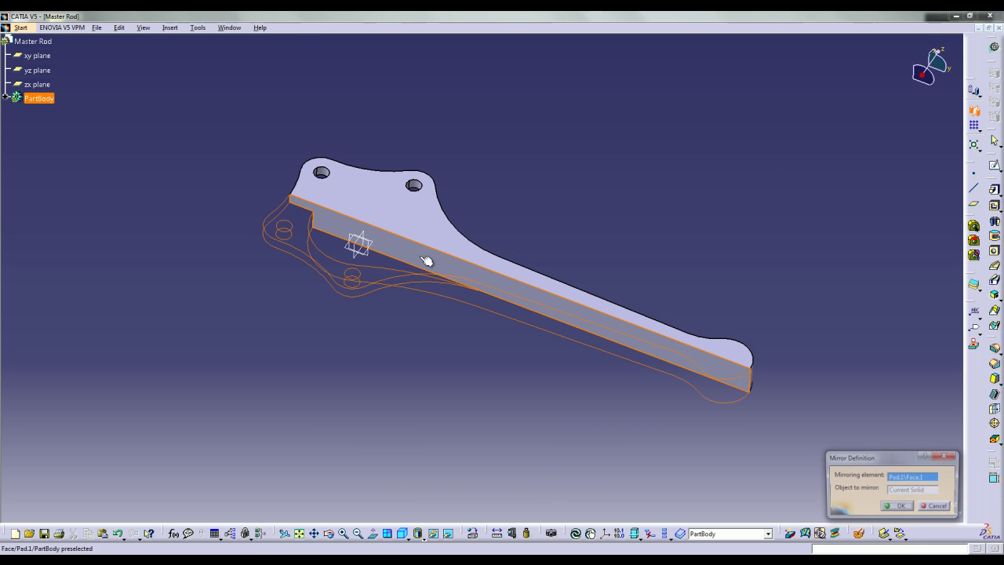
{"action": "left_click", "coordinate": [896, 507]}
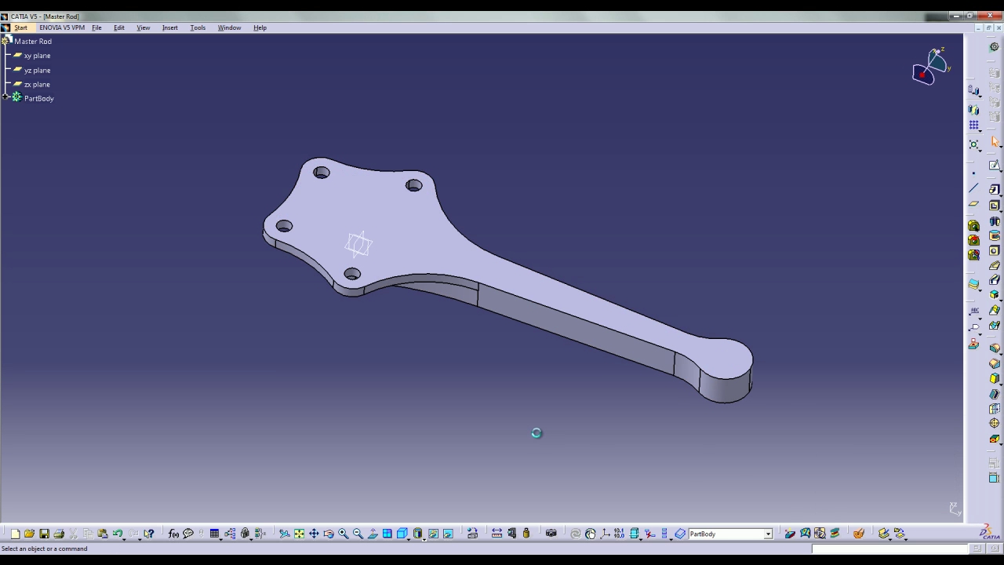
{"action": "middle_click_drag", "start_coordinate": [523, 446], "coordinate": [554, 420]}
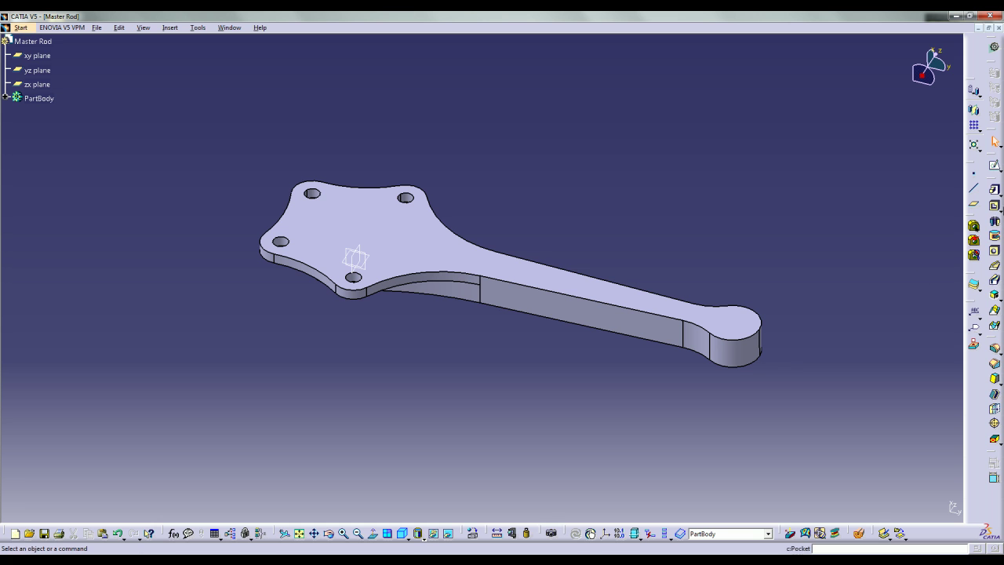
{"action": "left_click", "coordinate": [995, 166]}
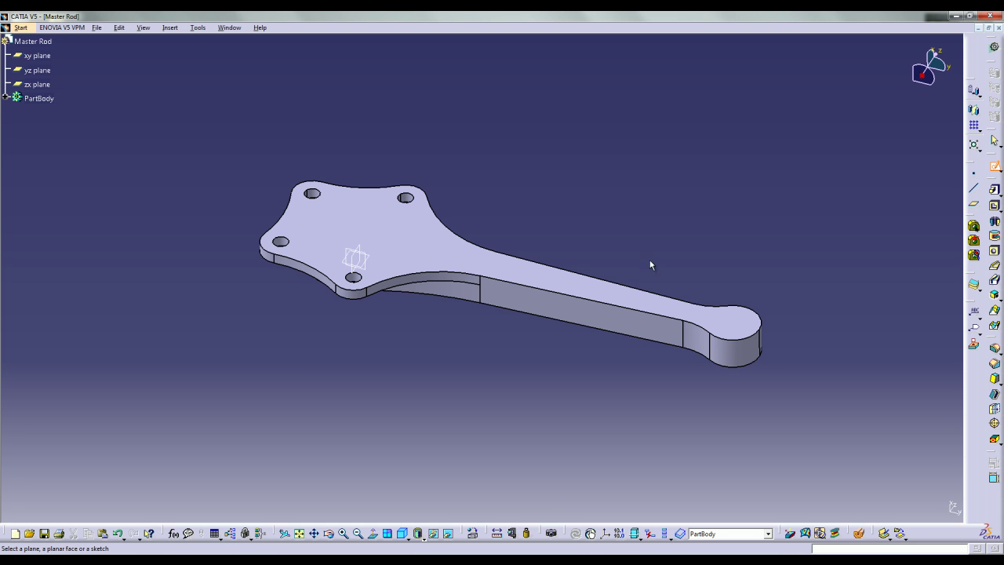
{"action": "middle_click_drag", "start_coordinate": [376, 254], "coordinate": [325, 284]}
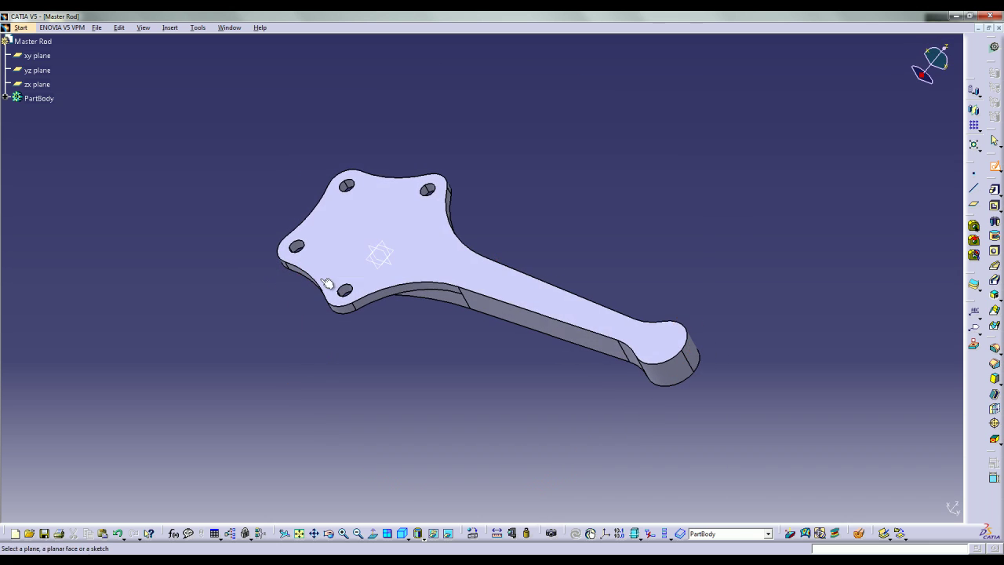
- Start a sketch on the xy plane and draw two vertical lines down the shank
{"action": "left_click", "coordinate": [372, 249]}
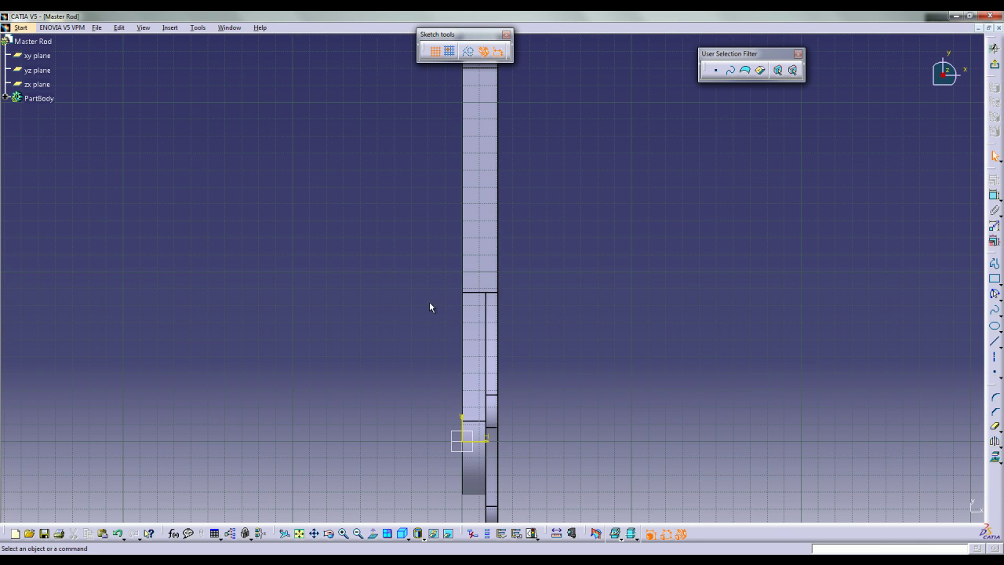
{"action": "mouse_move", "coordinate": [658, 270]}
{"action": "middle_mouse_down"}
{"action": "mouse_move", "coordinate": [656, 408]}
{"action": "mouse_move", "coordinate": [654, 348]}
{"action": "middle_mouse_up"}
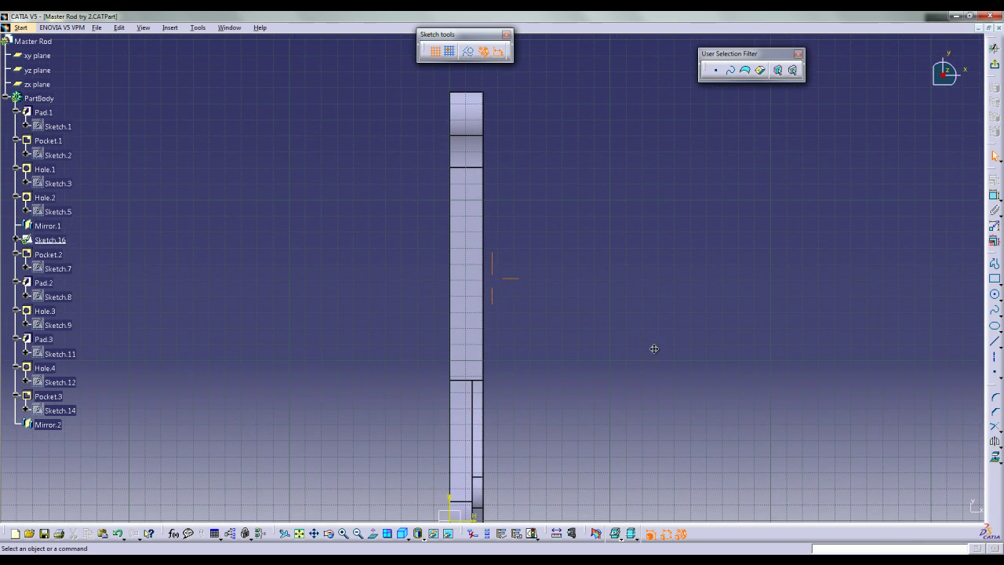
{"action": "left_click", "coordinate": [995, 263]}
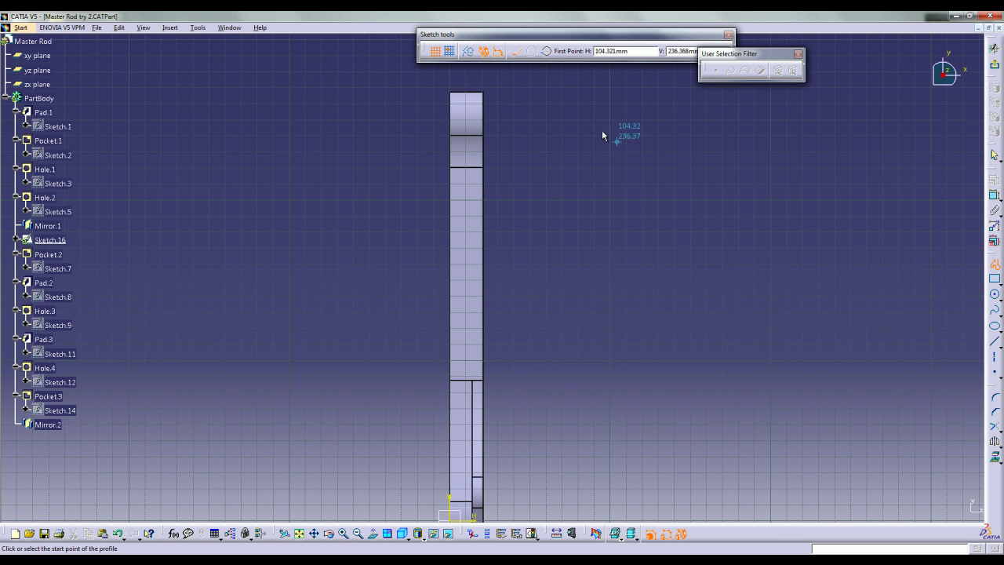
{"action": "left_click", "coordinate": [485, 94]}
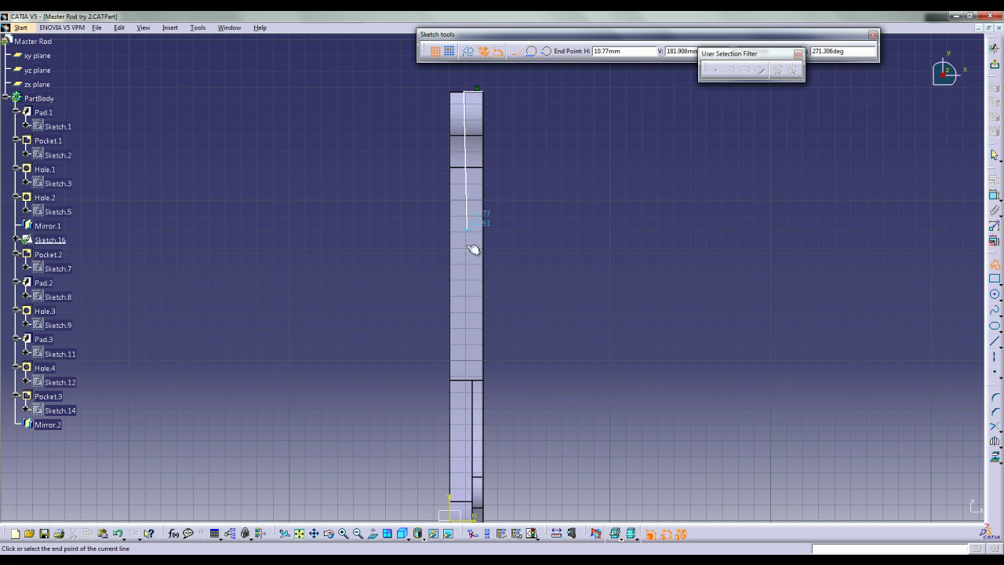
{"action": "double_click", "coordinate": [471, 291]}
{"action": "left_click", "coordinate": [780, 317]}
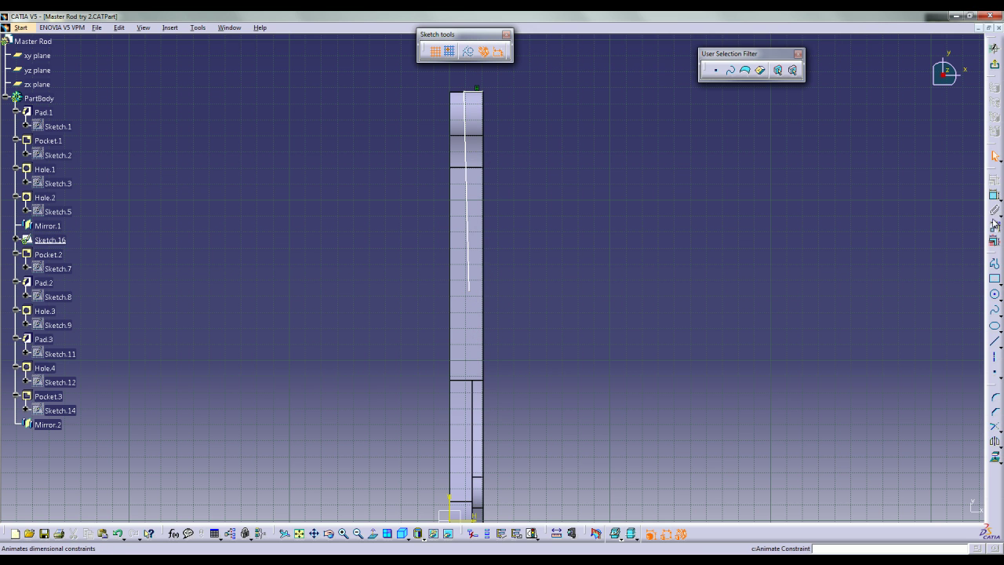
{"action": "left_click", "coordinate": [995, 343]}
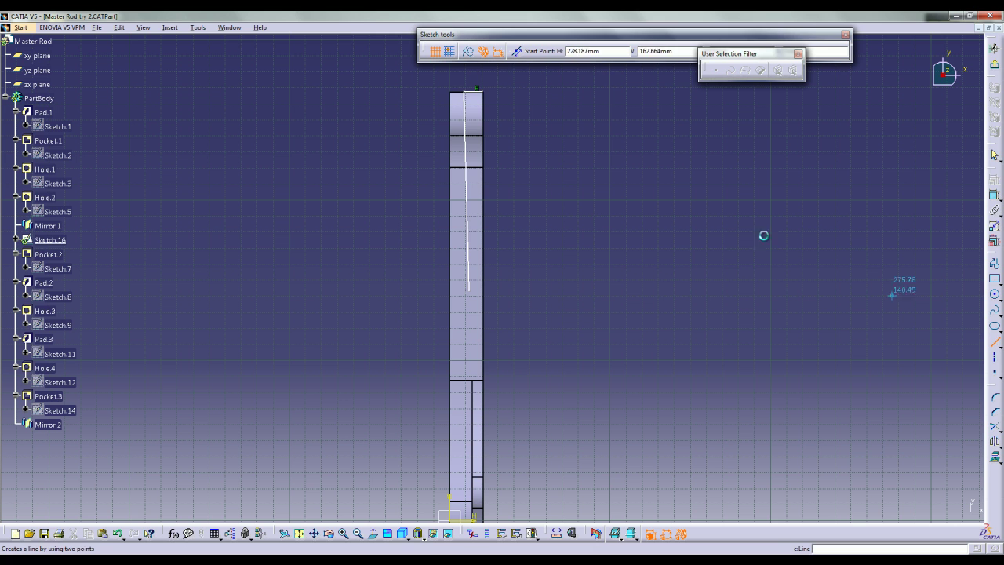
{"action": "left_click", "coordinate": [488, 94]}
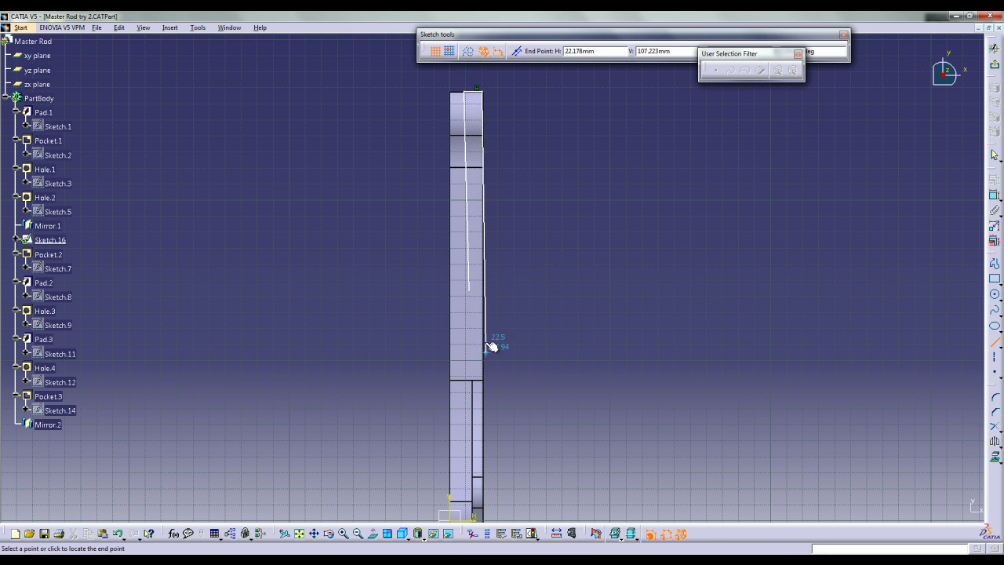
{"action": "left_click", "coordinate": [488, 381]}
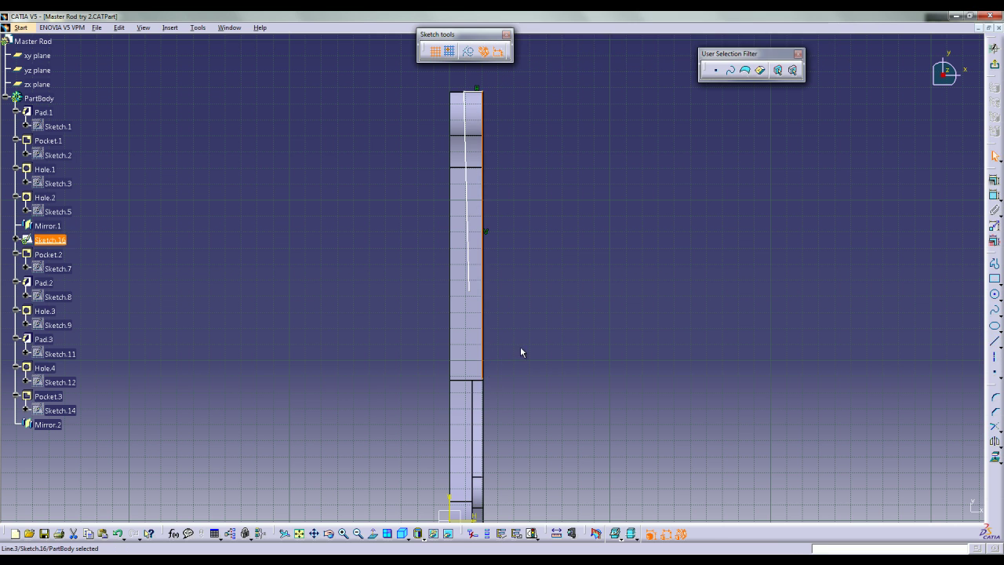
- Add a three-point arc from the shank's lower corner with a 78 mm radius
{"action": "left_click", "coordinate": [999, 303]}
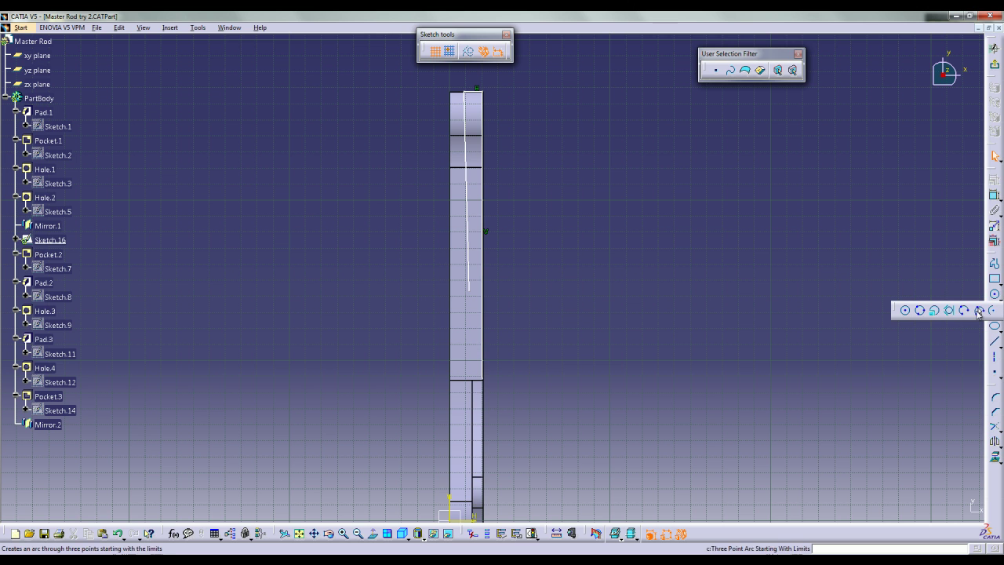
{"action": "left_click", "coordinate": [972, 311]}
{"action": "left_click", "coordinate": [487, 381]}
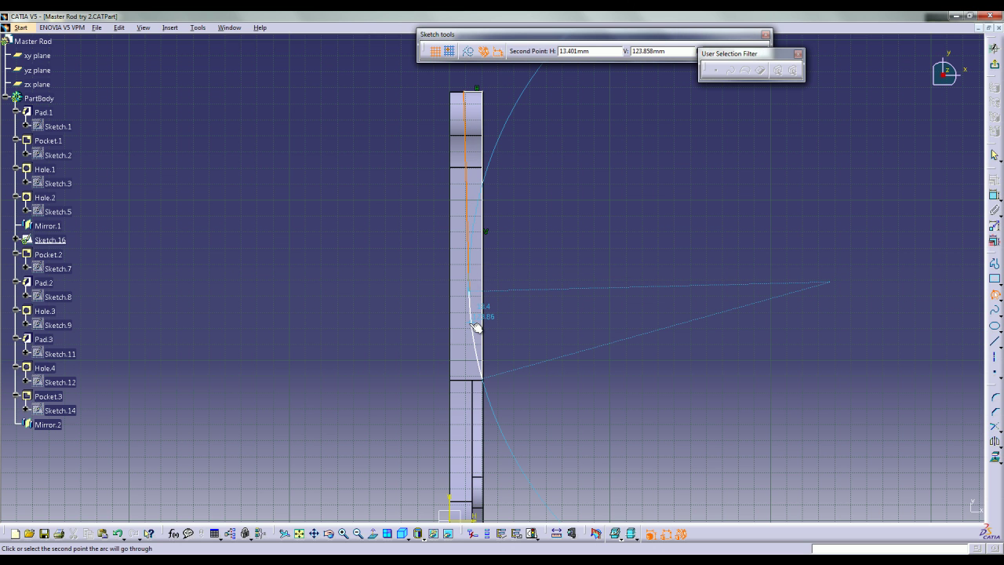
{"action": "key", "text": "Tab"}
{"action": "key", "text": "Tab"}
{"action": "key", "text": "Tab"}
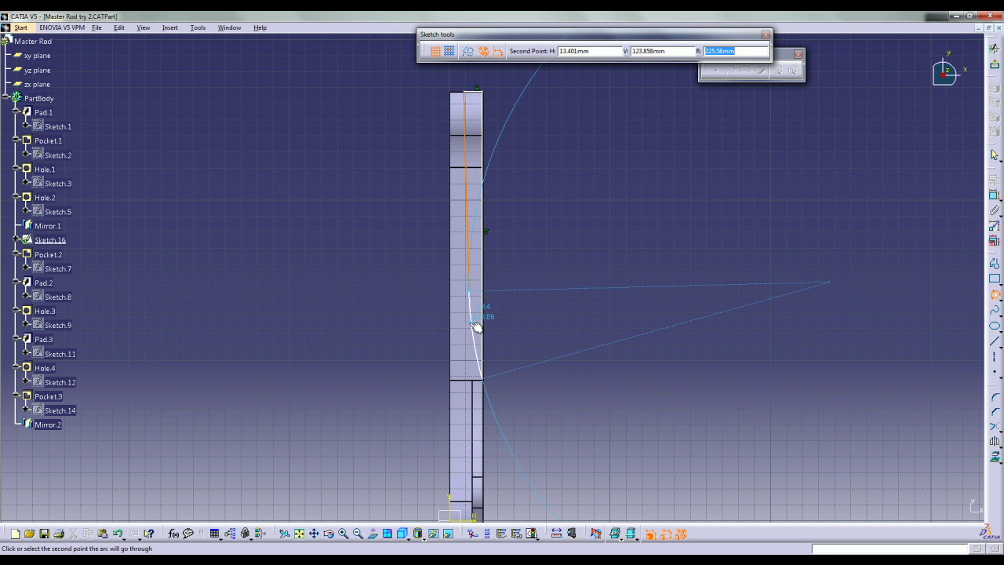
{"action": "key", "text": "Return"}
{"action": "left_click", "coordinate": [477, 326]}
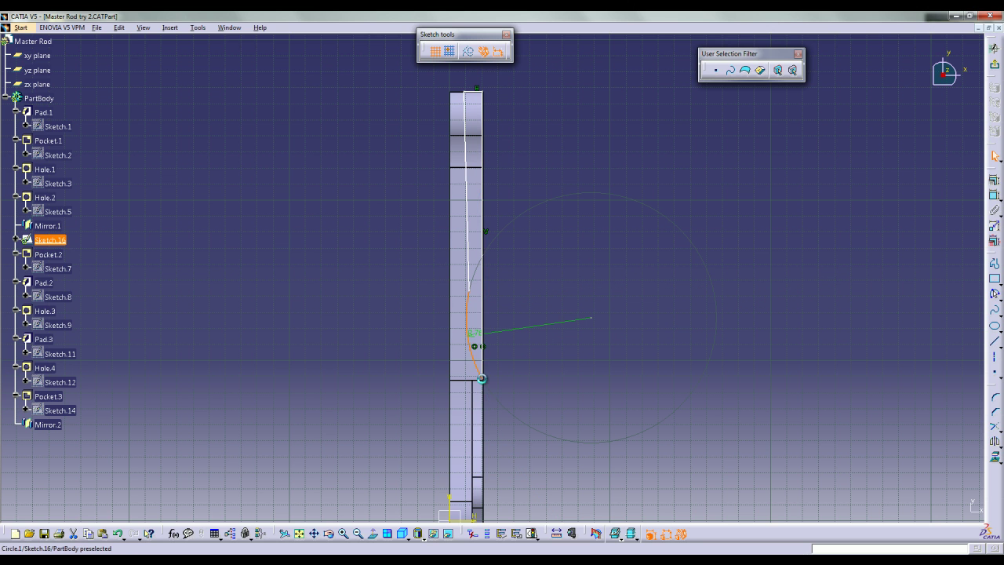
- Make the arc end and the profile point coincident with the shank edge and pad edge
{"action": "mouse_move", "coordinate": [488, 383]}
{"action": "middle_mouse_down"}
{"action": "mouse_move", "coordinate": [494, 357]}
{"action": "mouse_move", "coordinate": [497, 431]}
{"action": "middle_mouse_up"}
{"action": "left_click", "coordinate": [493, 408]}
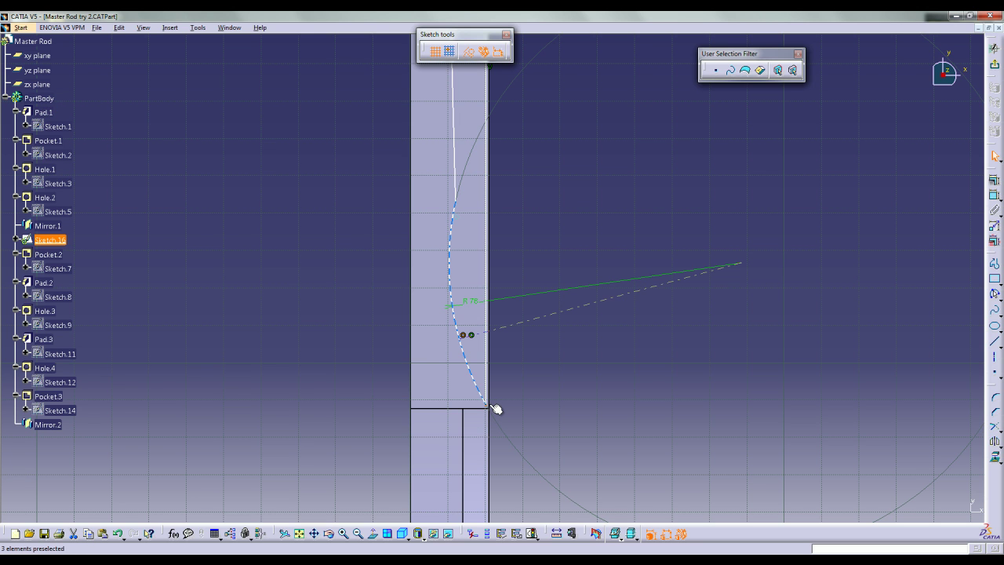
{"action": "left_click", "coordinate": [490, 403]}
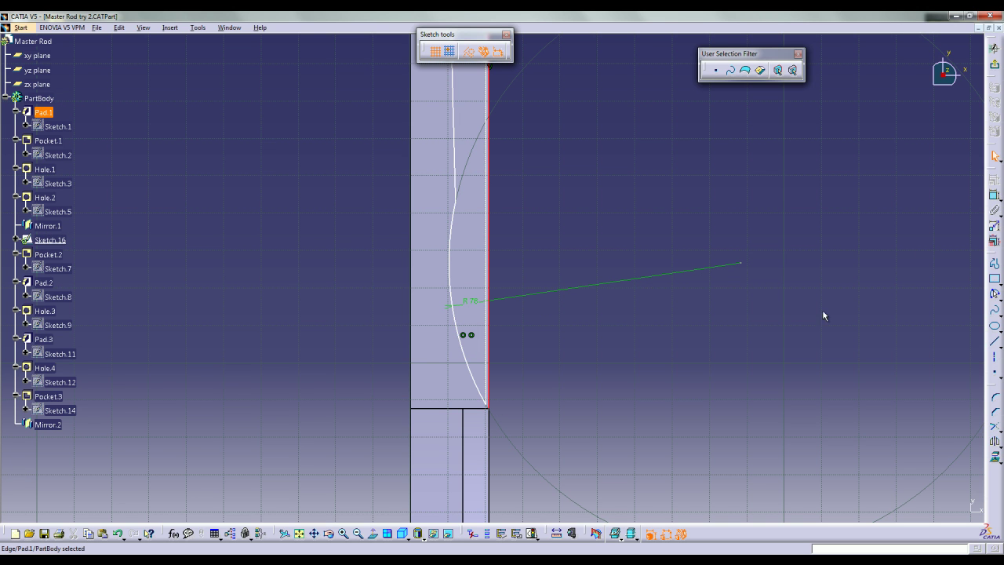
{"action": "left_click", "coordinate": [520, 405]}
{"action": "mouse_move", "coordinate": [480, 396]}
{"action": "middle_mouse_down", "text": "ctrl"}
{"action": "mouse_move", "coordinate": [504, 410]}
{"action": "mouse_move", "coordinate": [488, 364]}
{"action": "middle_mouse_up", "text": "ctrl"}
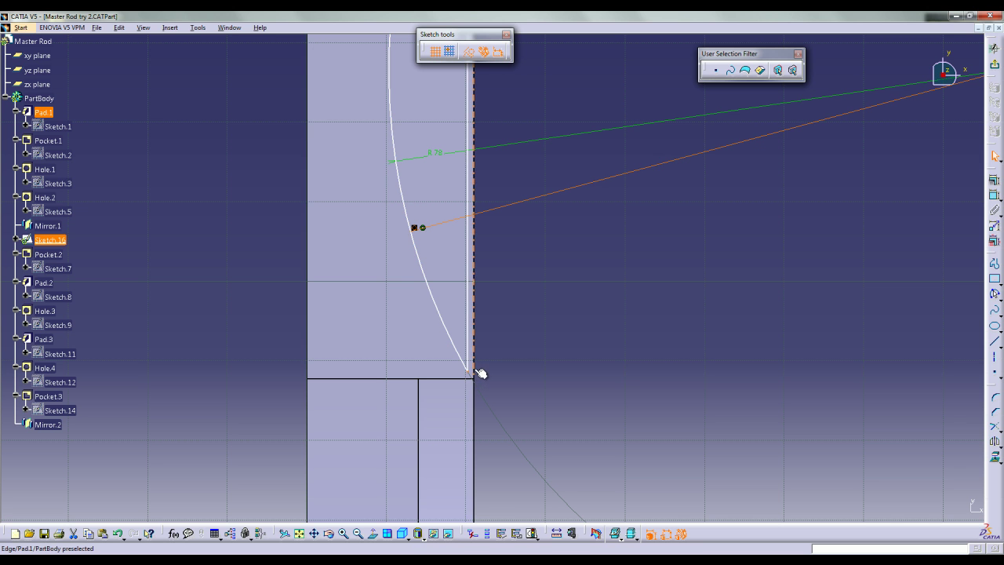
{"action": "left_click", "coordinate": [995, 180]}
{"action": "left_click", "coordinate": [926, 405]}
{"action": "left_click", "coordinate": [916, 507]}
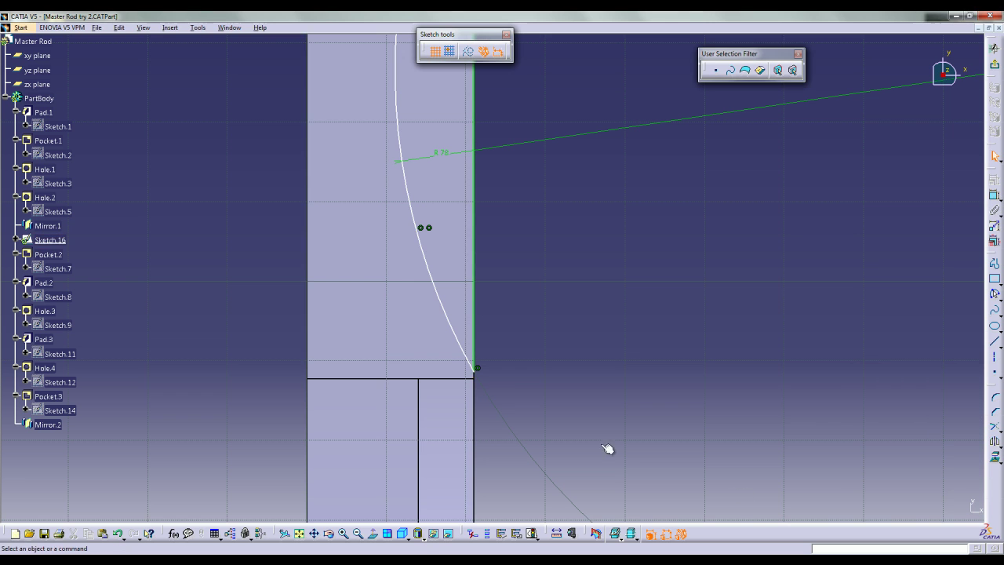
{"action": "left_click", "coordinate": [466, 381]}
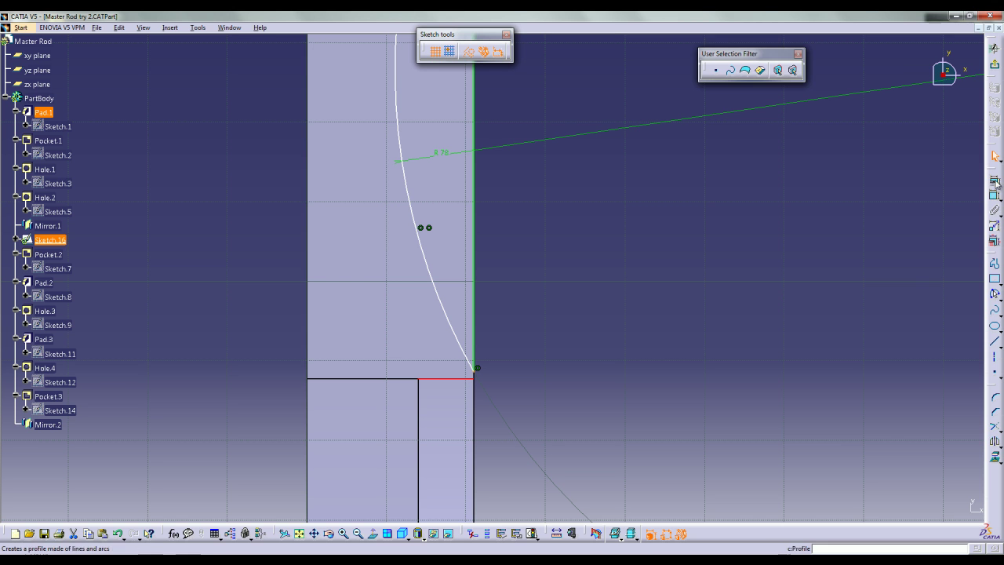
{"action": "left_click", "coordinate": [994, 180]}
{"action": "left_click", "coordinate": [932, 407]}
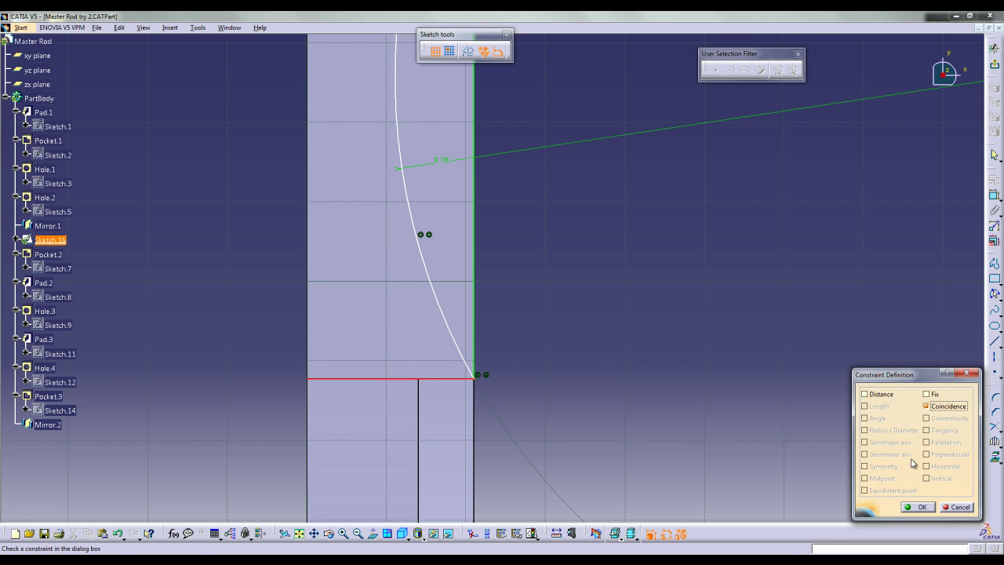
{"action": "left_click", "coordinate": [920, 506]}
- Constrain the profile's top line horizontal and side line Line.3 vertical
{"action": "mouse_move", "coordinate": [569, 215]}
{"action": "middle_mouse_down"}
{"action": "mouse_move", "coordinate": [595, 321]}
{"action": "mouse_move", "coordinate": [574, 287]}
{"action": "mouse_move", "coordinate": [563, 347]}
{"action": "middle_mouse_up"}
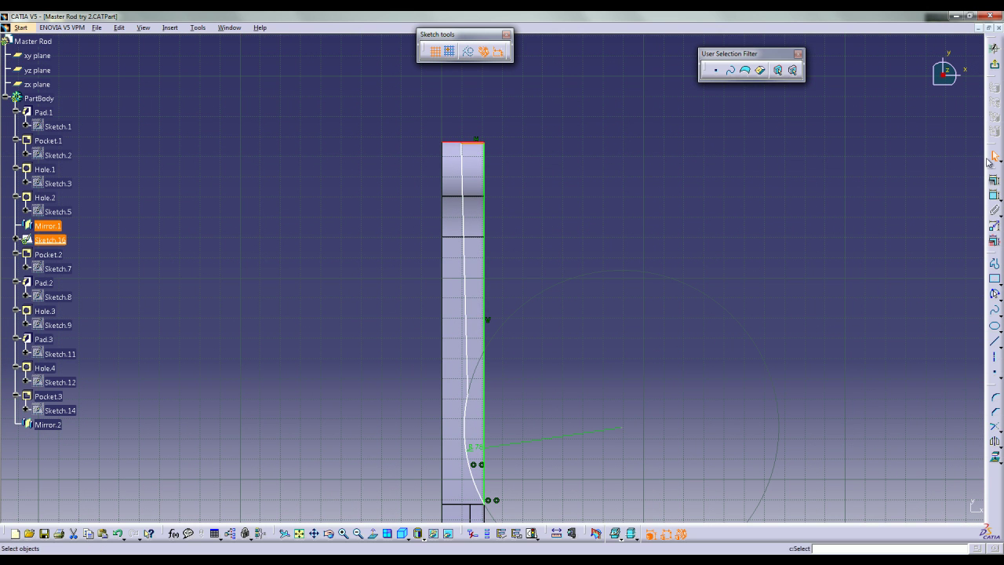
{"action": "left_click", "coordinate": [994, 180]}
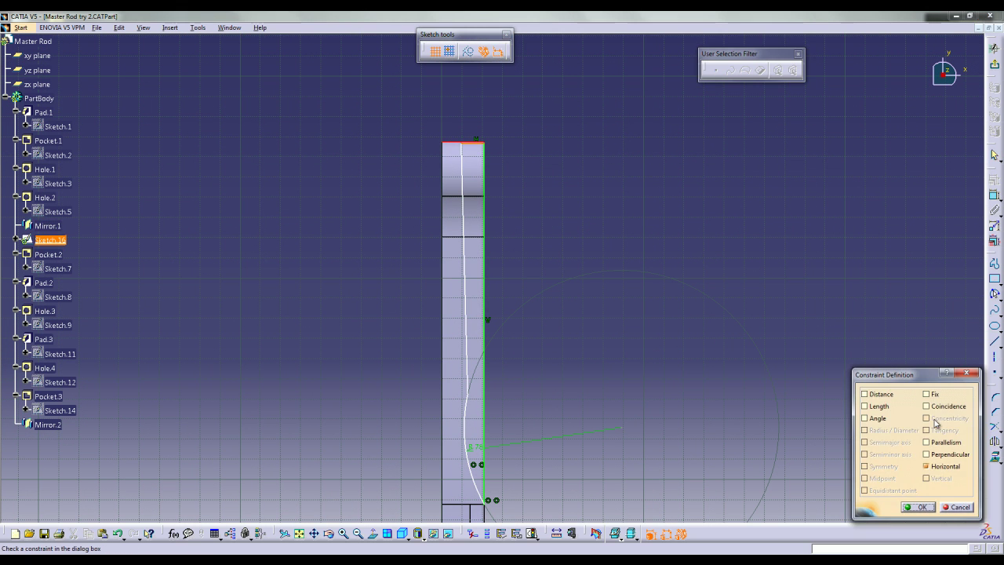
{"action": "left_click", "coordinate": [917, 507]}
{"action": "left_click", "coordinate": [499, 504]}
{"action": "middle_click_drag", "start_coordinate": [499, 504], "coordinate": [487, 383]}
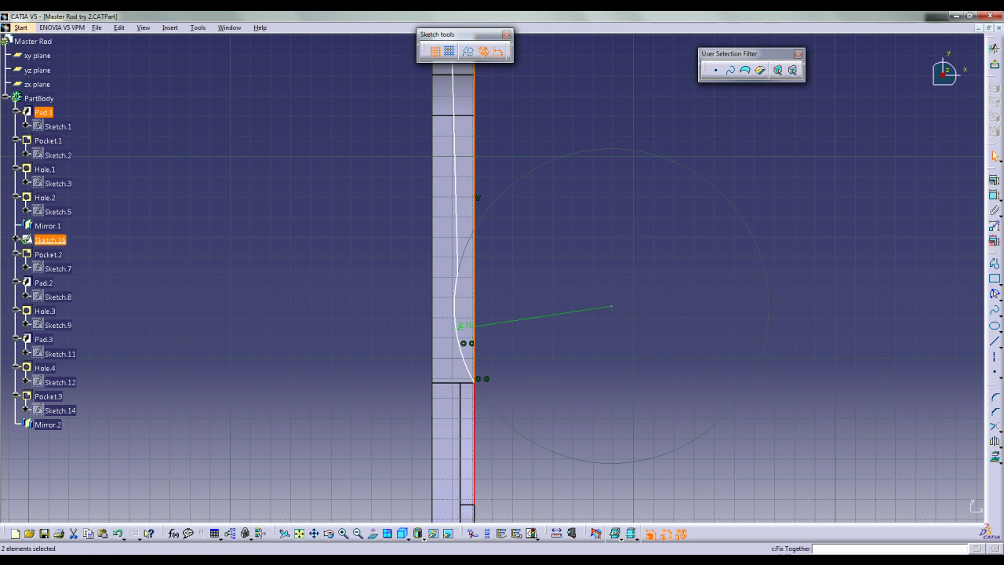
{"action": "left_click", "coordinate": [994, 180]}
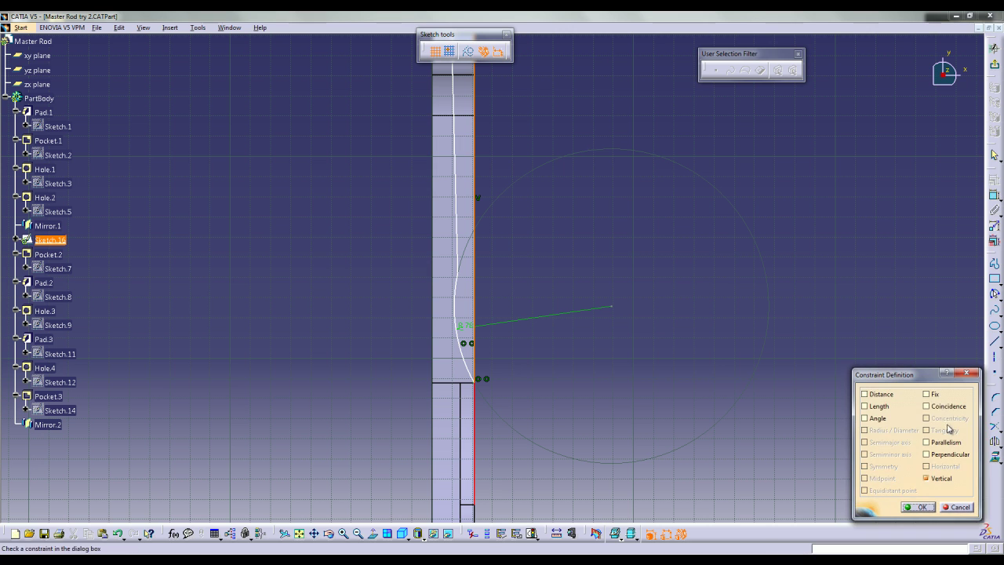
{"action": "left_click", "coordinate": [917, 507]}
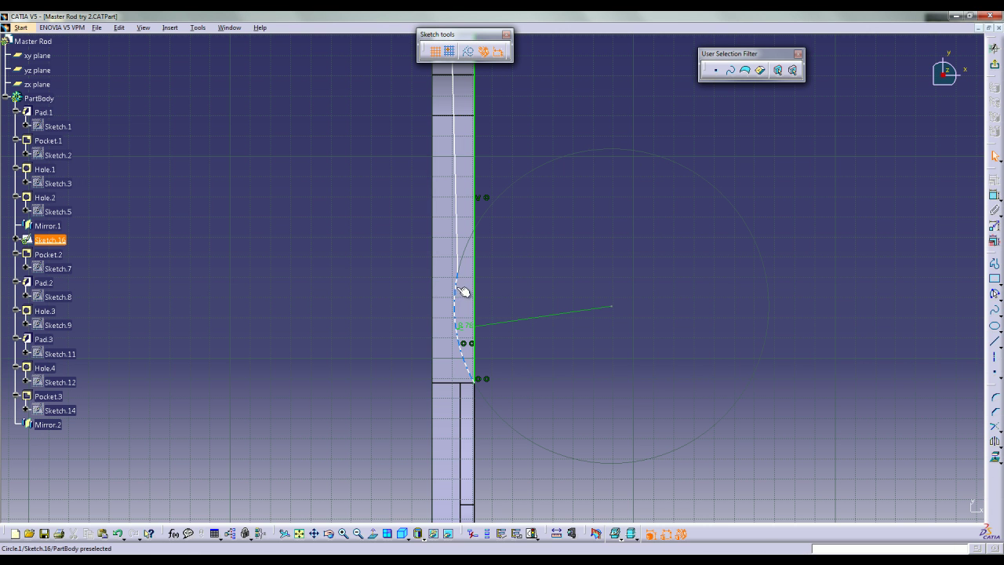
- Make the shank pocket arc tangent to its adjoining line
{"action": "left_click", "coordinate": [462, 262]}
{"action": "left_click", "coordinate": [994, 180]}
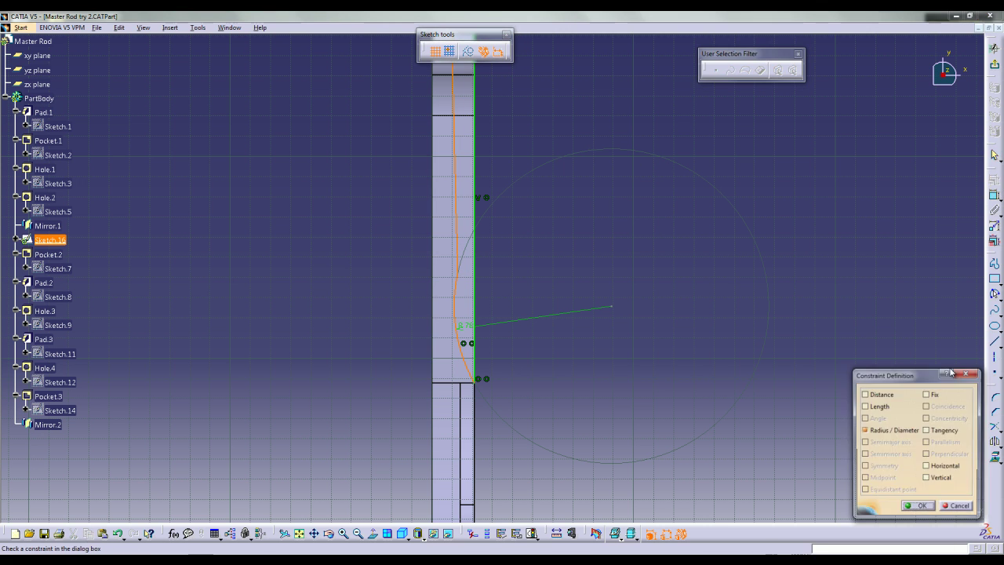
{"action": "left_click", "coordinate": [927, 430]}
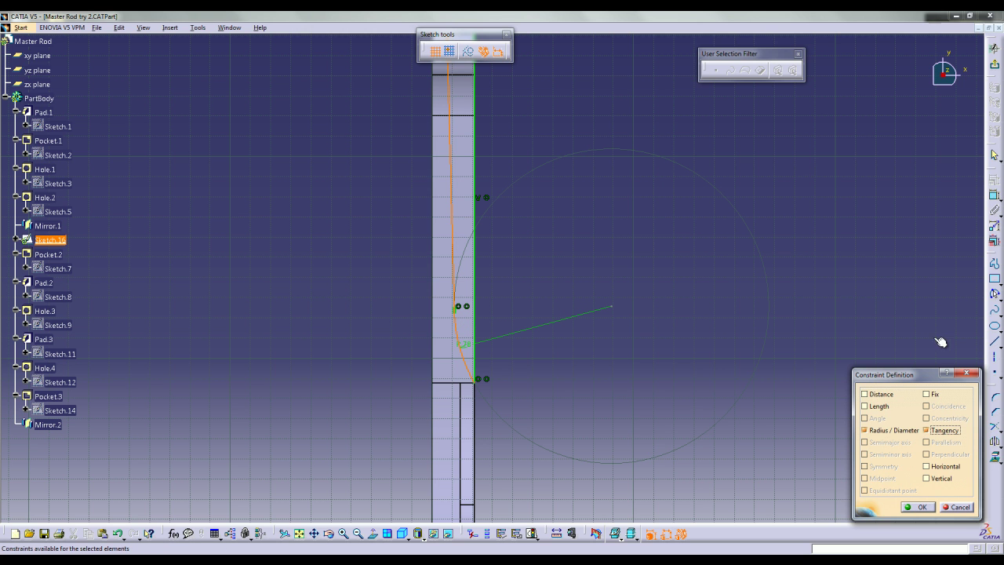
{"action": "left_click", "coordinate": [918, 507]}
{"action": "middle_click_drag", "start_coordinate": [581, 200], "coordinate": [585, 352]}
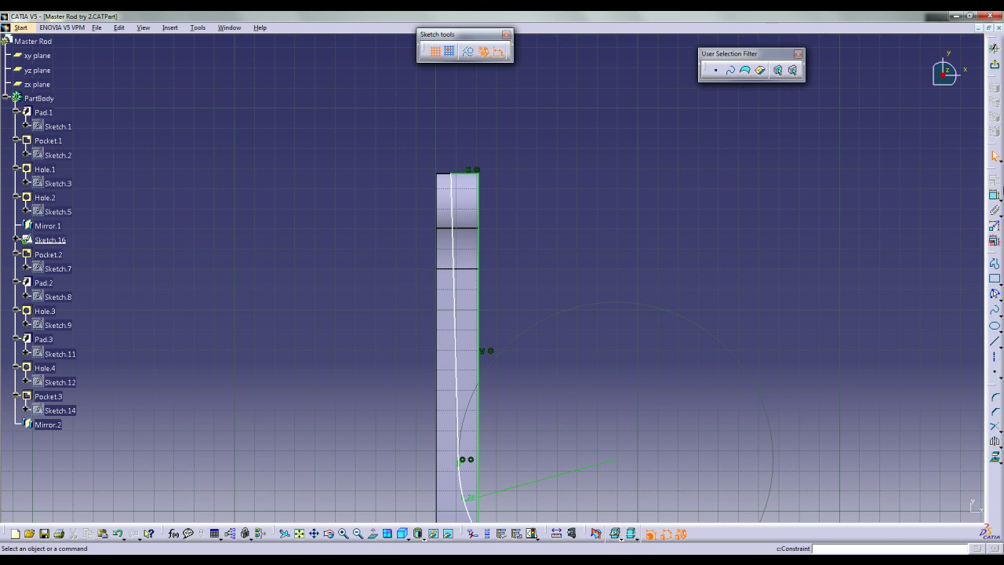
- Dimension the pocket profile's top line to a length of 12
{"action": "left_click", "coordinate": [994, 195]}
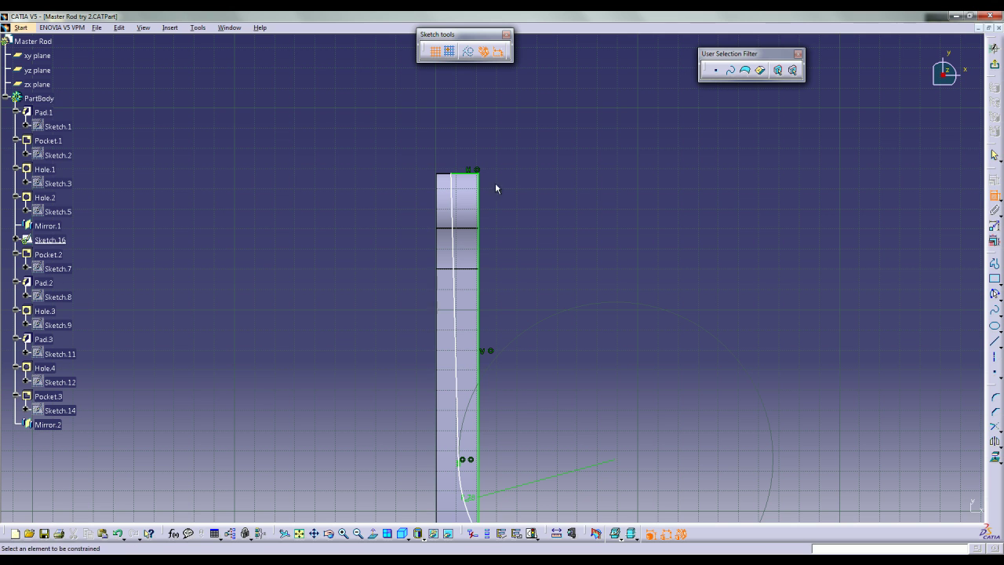
{"action": "left_click", "coordinate": [468, 172]}
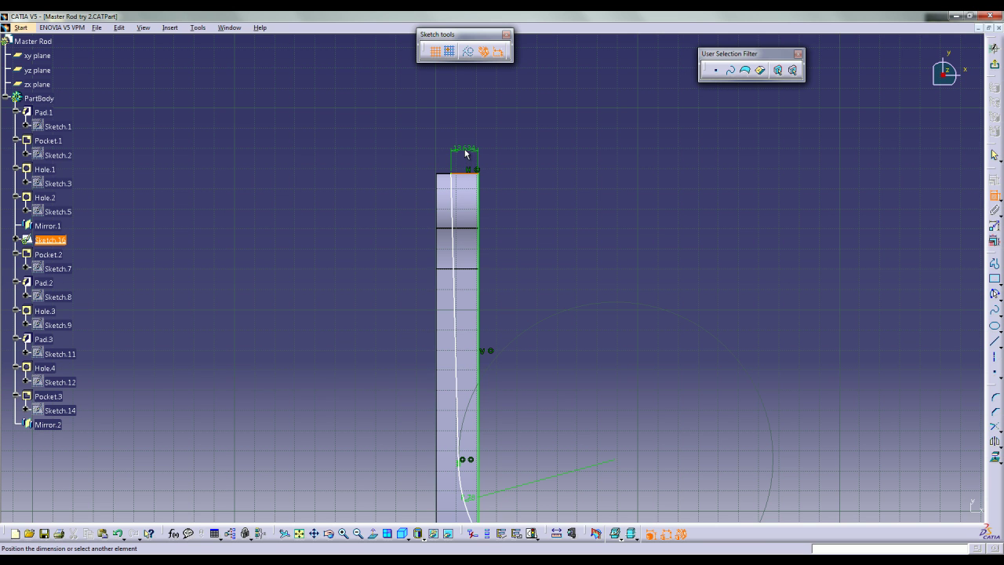
{"action": "double_click", "coordinate": [465, 153]}
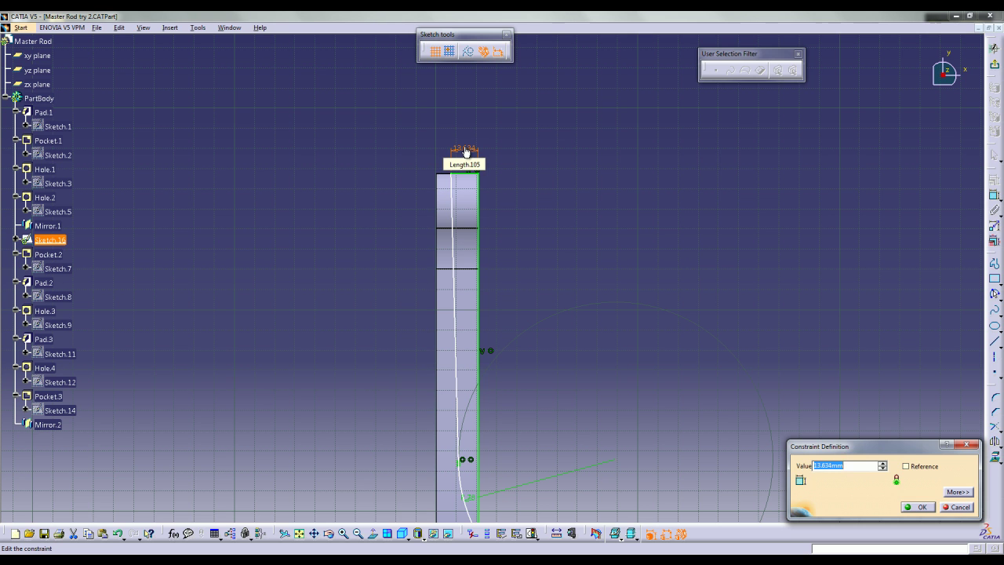
{"action": "key", "text": "Return"}
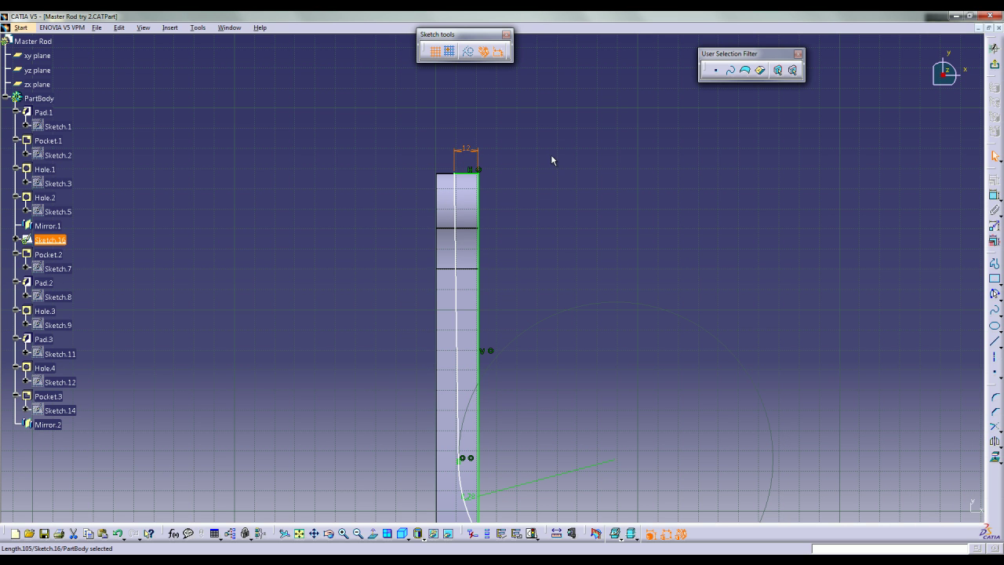
- Set the profile's distance from the pad edge to 15 and leave the sketch
{"action": "middle_click_drag", "start_coordinate": [551, 158], "coordinate": [555, 124]}
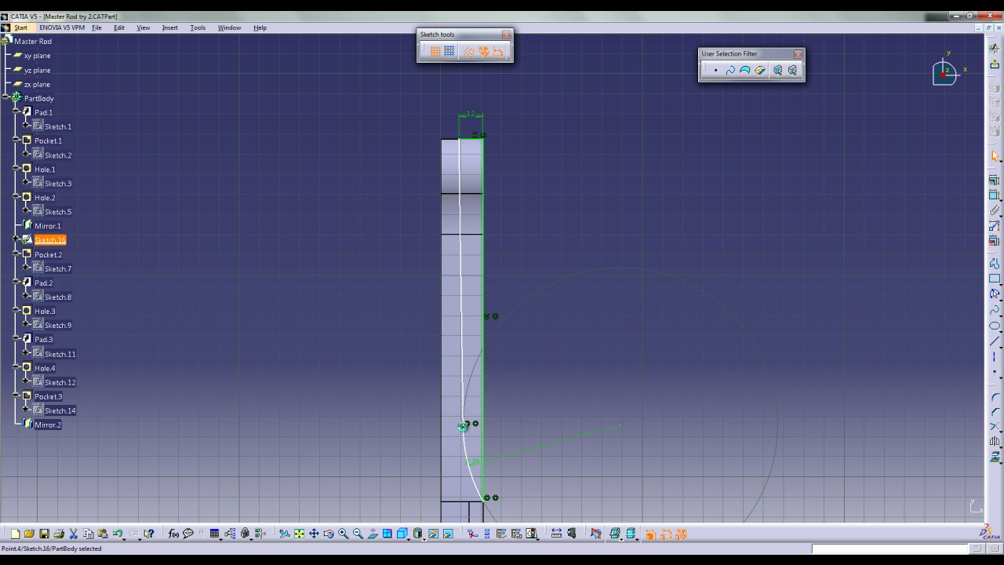
{"action": "left_click", "coordinate": [440, 427]}
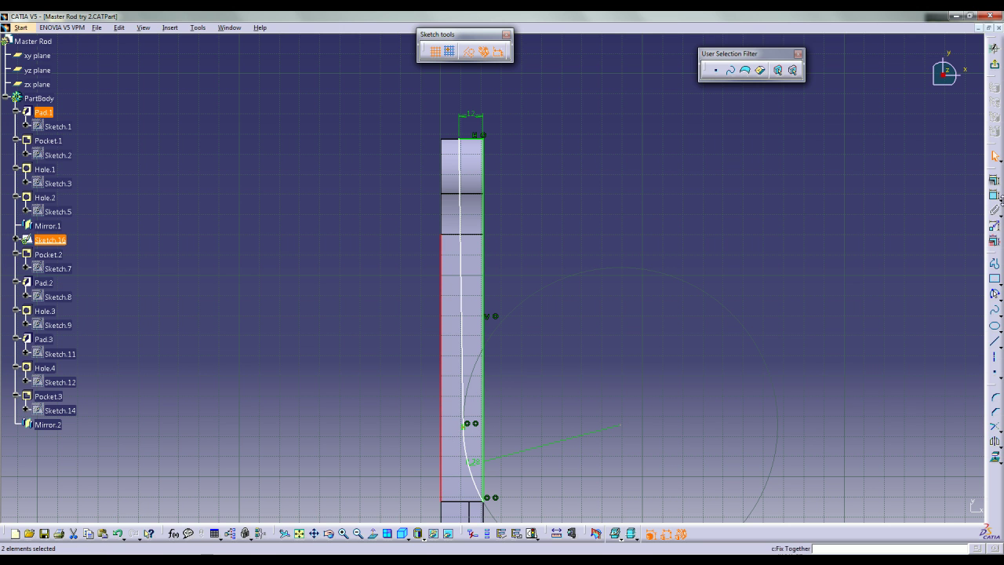
{"action": "left_click", "coordinate": [995, 179]}
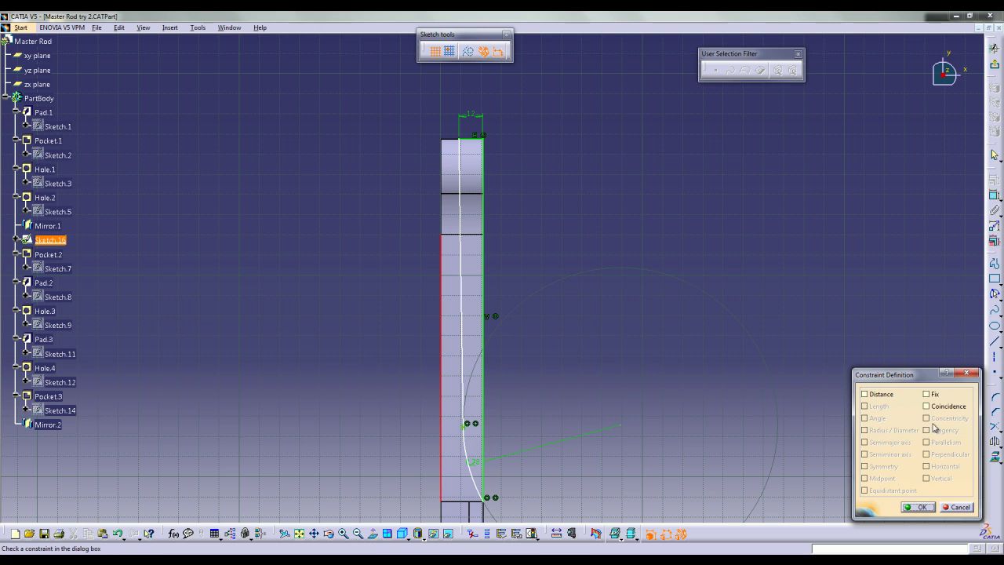
{"action": "left_click", "coordinate": [920, 506]}
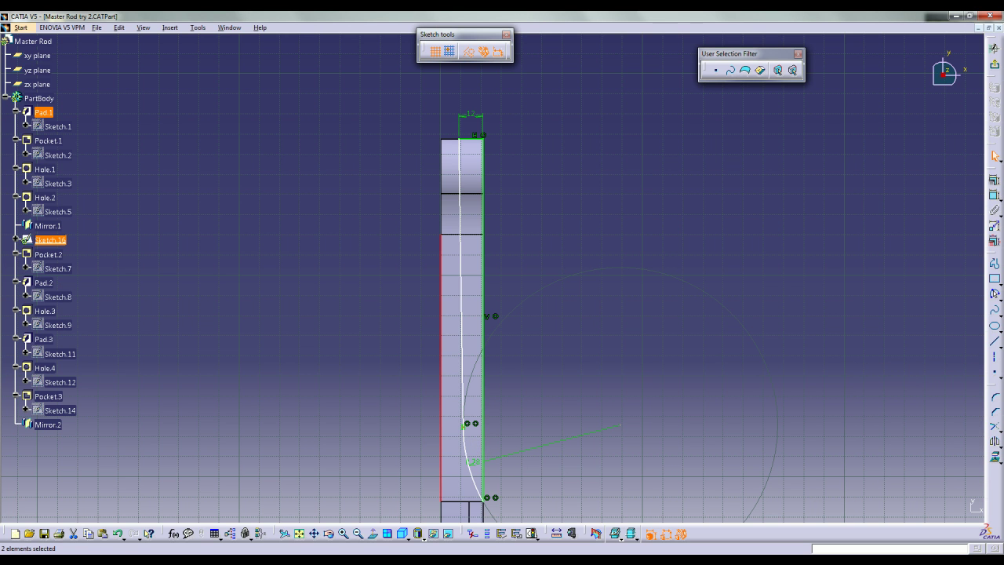
{"action": "left_click", "coordinate": [995, 194]}
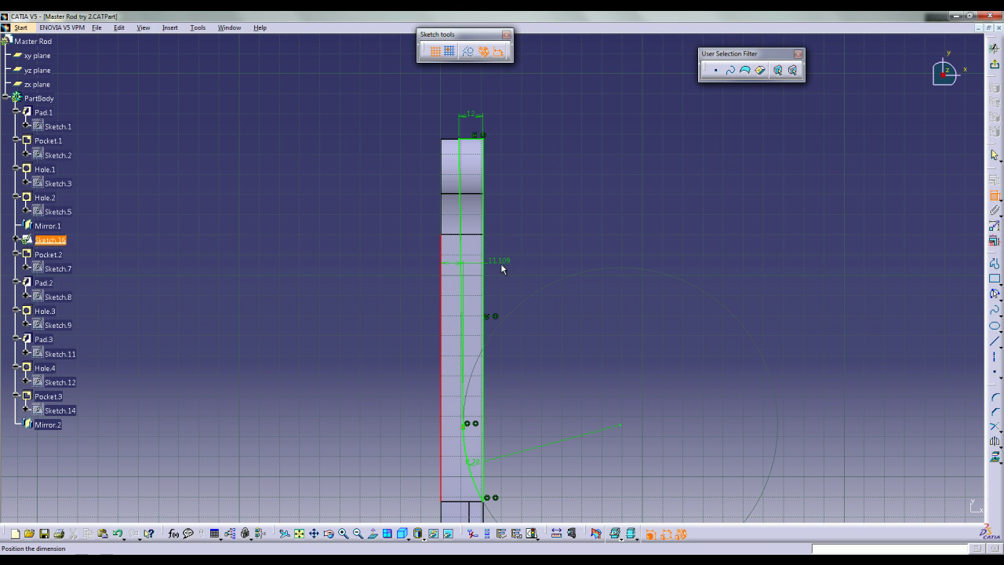
{"action": "left_click", "coordinate": [357, 407]}
{"action": "double_click", "coordinate": [354, 404]}
{"action": "type", "text": "15"}
{"action": "key", "text": "Return"}
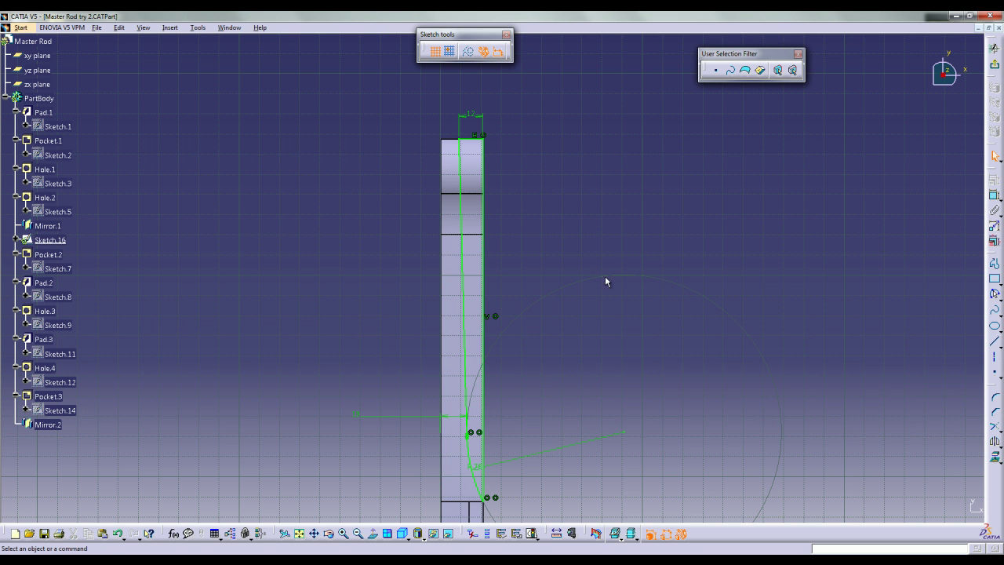
{"action": "left_click", "coordinate": [994, 69]}
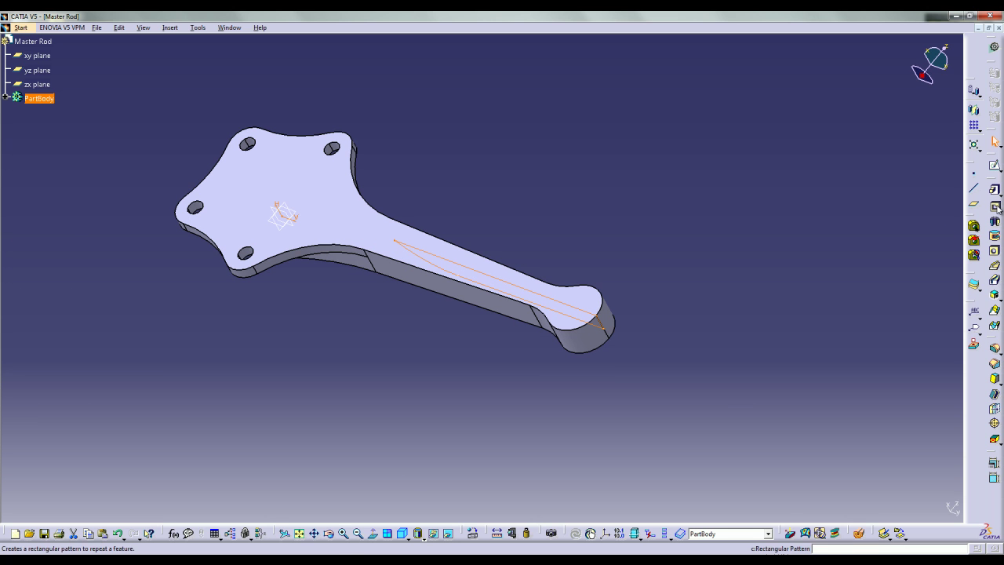
- Pocket the profile 50 mm deep with Mirrored extent through the shank, then inspect the cut
{"action": "left_click", "coordinate": [994, 206]}
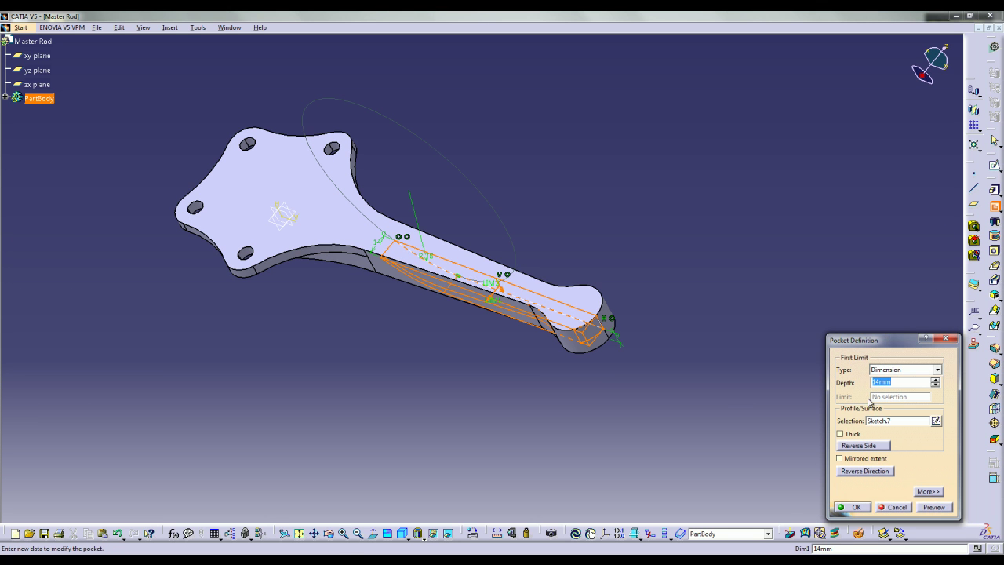
{"action": "left_click", "coordinate": [866, 459]}
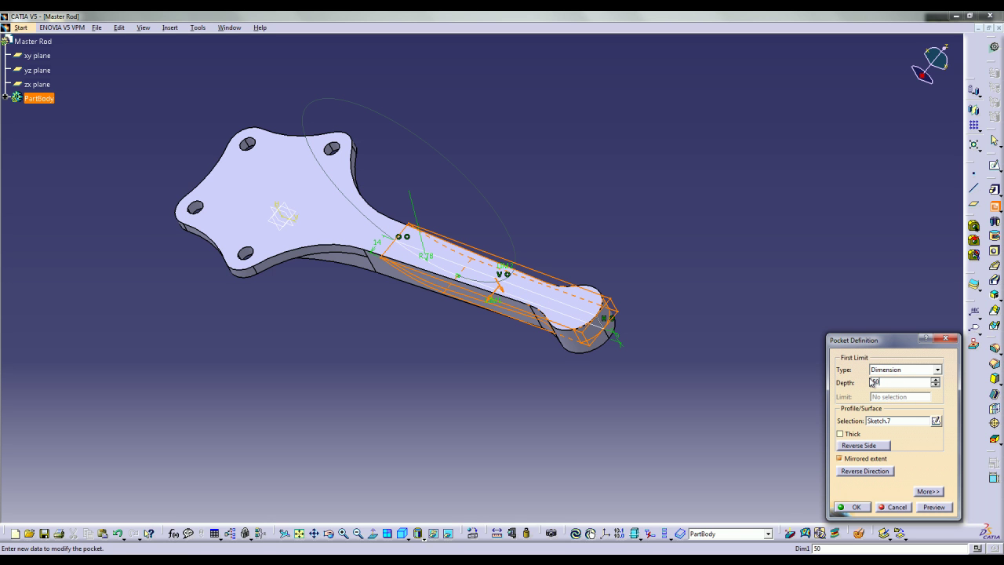
{"action": "type", "text": "50"}
{"action": "left_click", "coordinate": [934, 506]}
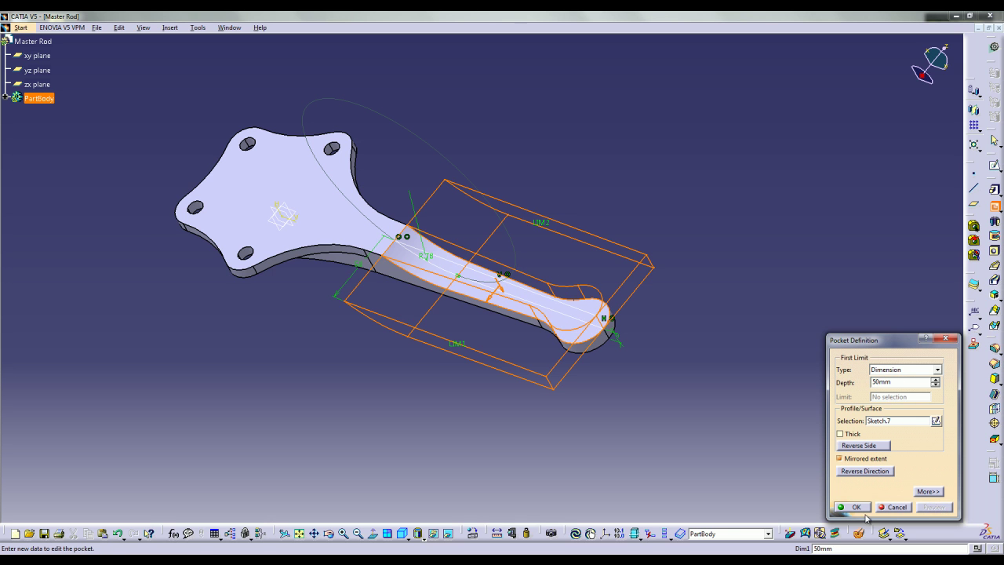
{"action": "left_click", "coordinate": [856, 507]}
{"action": "middle_click_drag", "start_coordinate": [544, 399], "coordinate": [326, 263]}
- In a new sketch on the yz plane, draw a circle centred on the rod's small end
{"action": "left_click", "coordinate": [404, 533]}
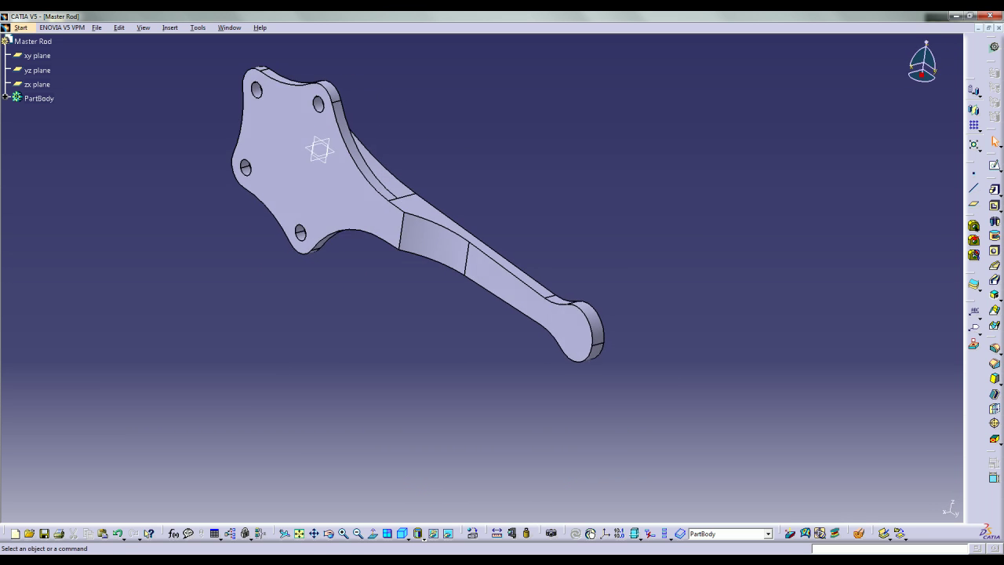
{"action": "left_click", "coordinate": [986, 171]}
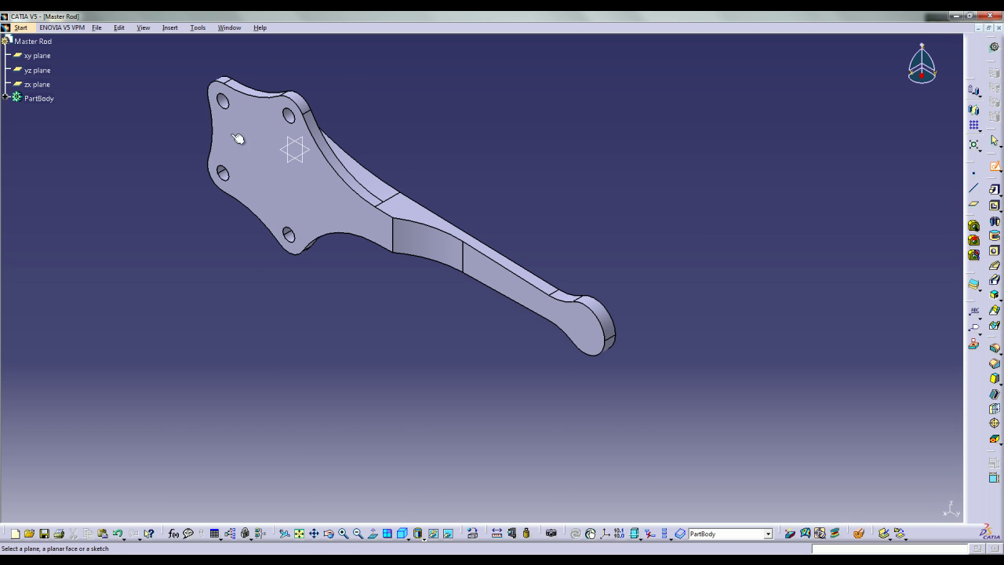
{"action": "left_click", "coordinate": [296, 145]}
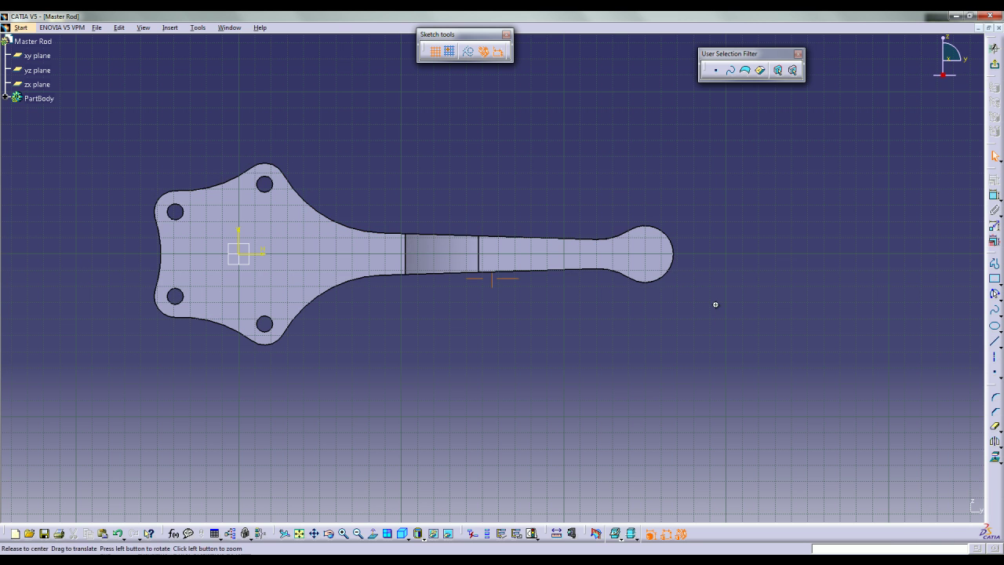
{"action": "left_click", "coordinate": [999, 298]}
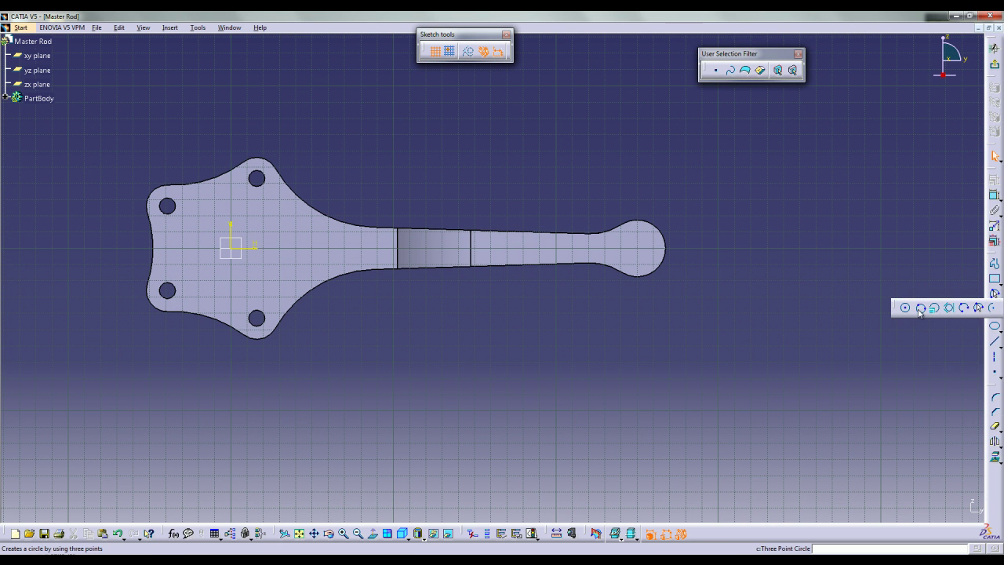
{"action": "left_click", "coordinate": [907, 309]}
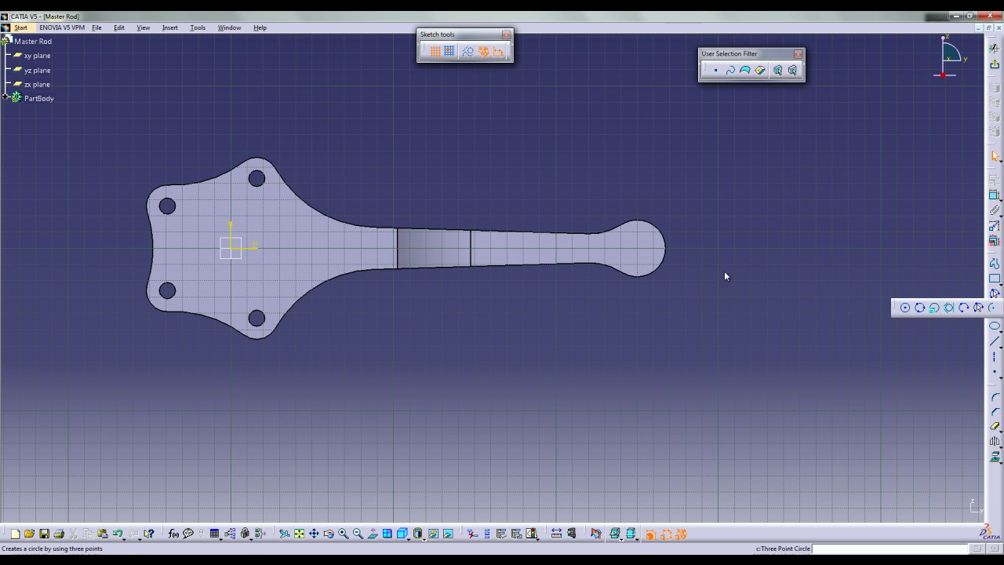
{"action": "left_click", "coordinate": [638, 249]}
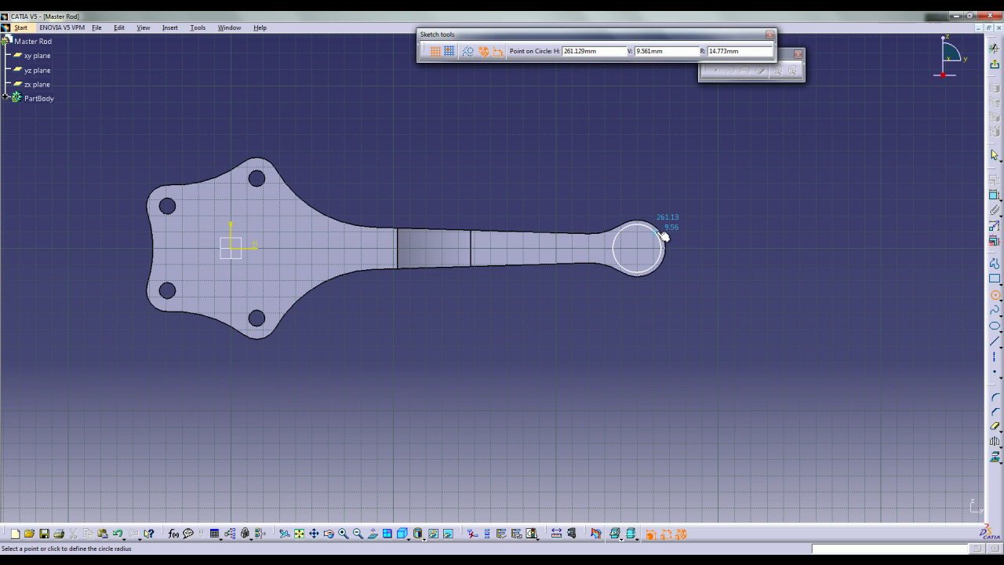
{"action": "left_click", "coordinate": [664, 237]}
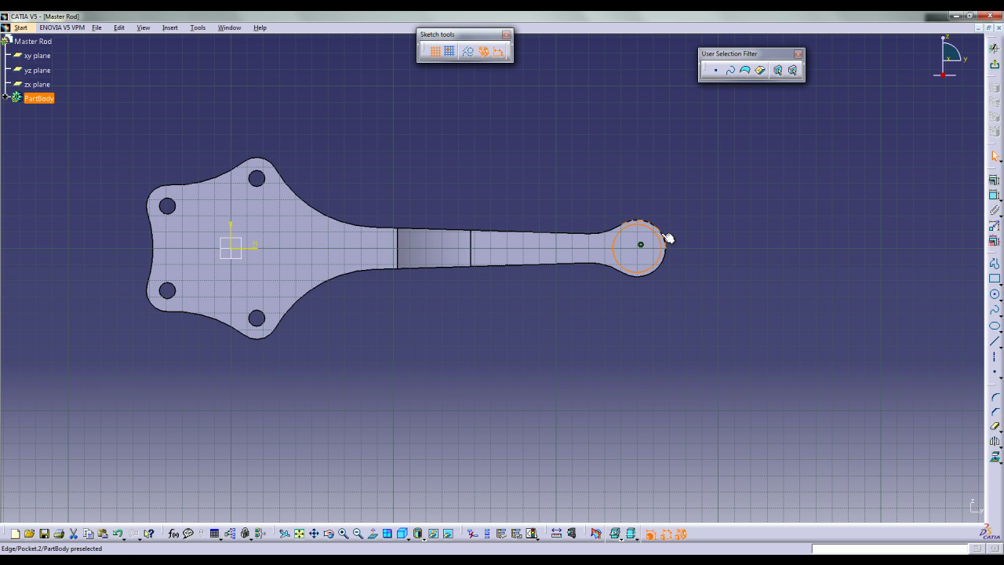
- Make the circle concentric with the rod's end arc and exit the sketch
{"action": "left_click", "coordinate": [995, 224]}
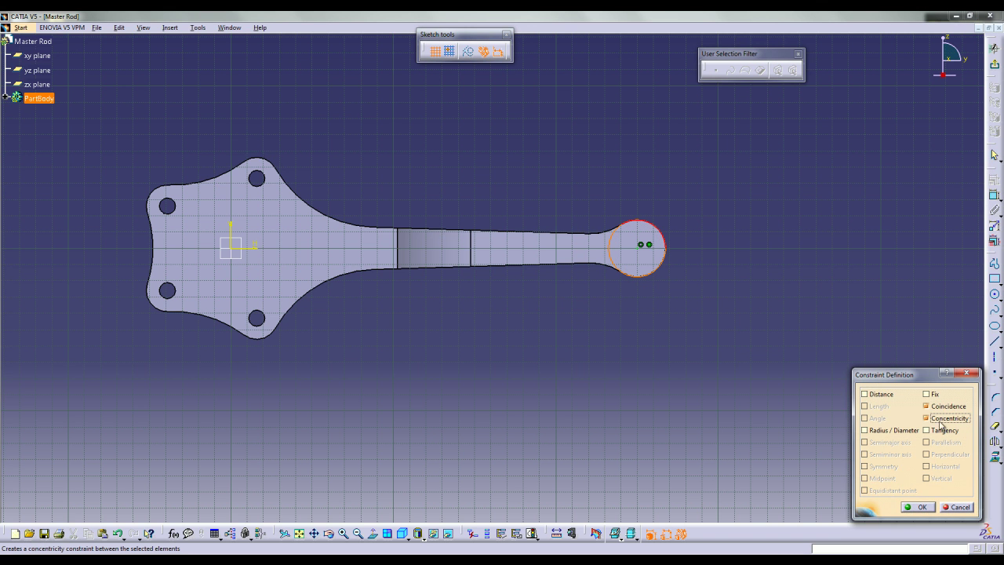
{"action": "left_click", "coordinate": [918, 507]}
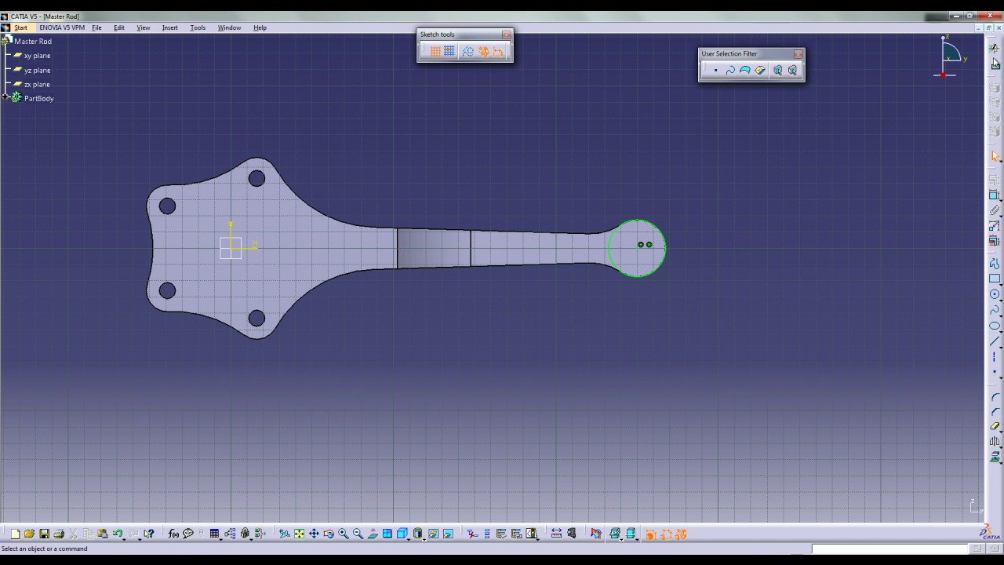
{"action": "left_click", "coordinate": [995, 63]}
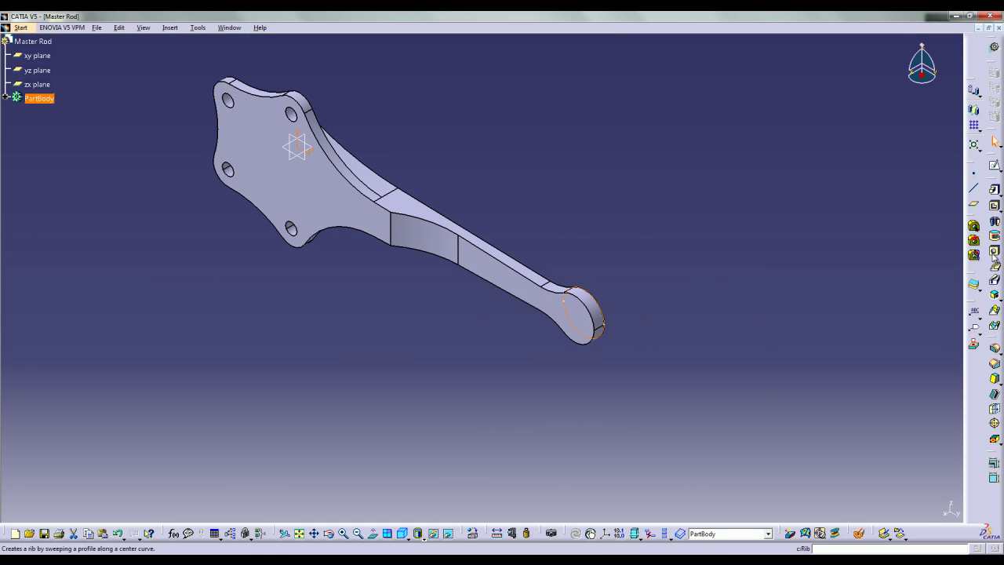
- Pad the small-end circle 21 mm into a cylindrical boss
{"action": "left_click", "coordinate": [995, 191]}
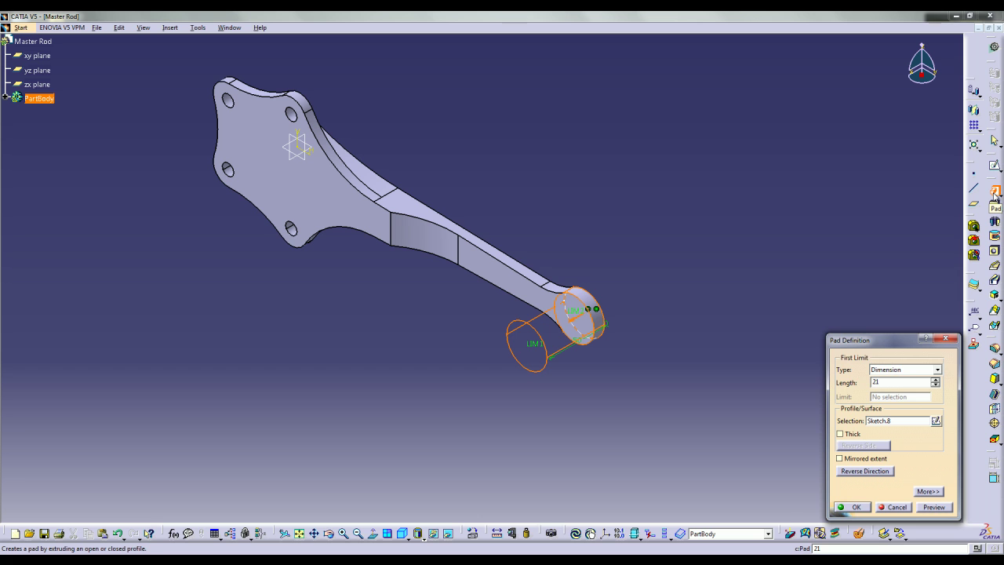
{"action": "key", "text": "Return"}
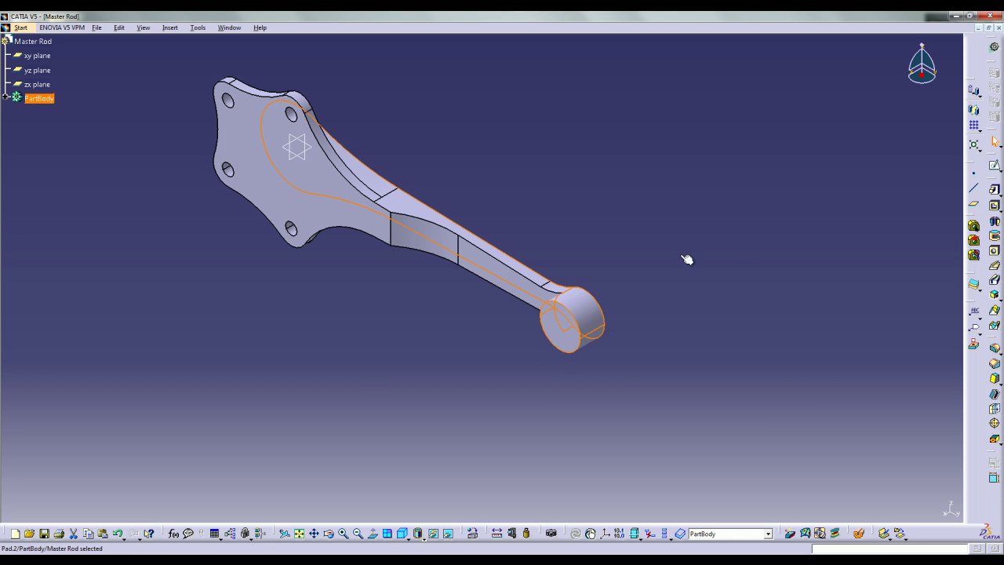
{"action": "left_click", "coordinate": [579, 322]}
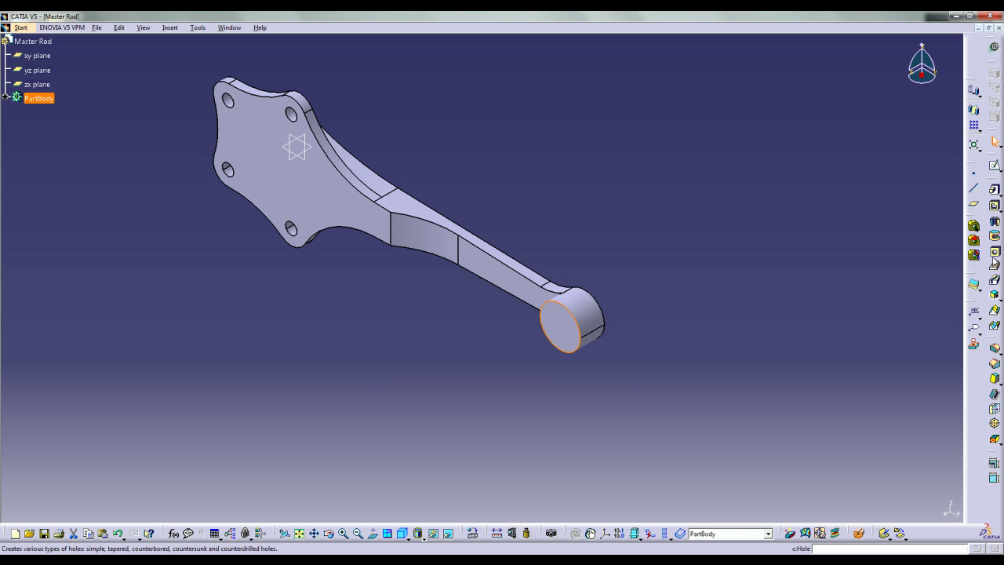
{"action": "left_click", "coordinate": [519, 335]}
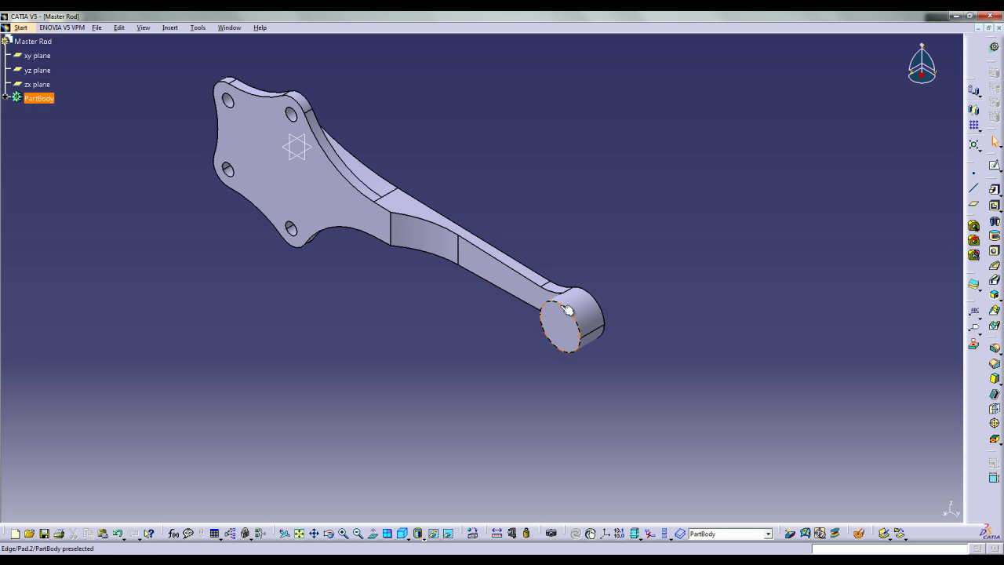
- Put a 24 mm diameter Up To Last hole on the small-end boss's face
{"action": "left_click", "coordinate": [995, 251]}
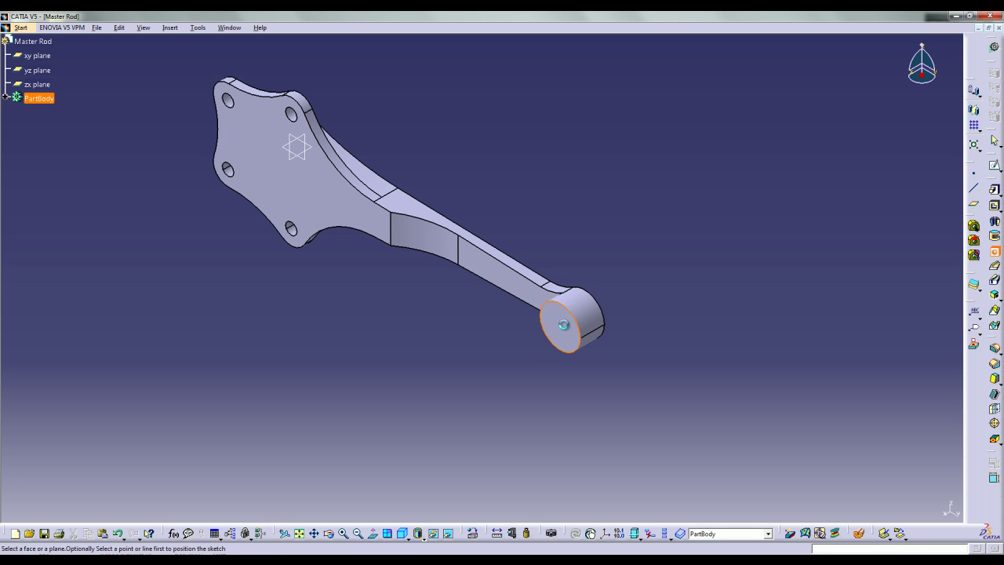
{"action": "left_click", "coordinate": [570, 328]}
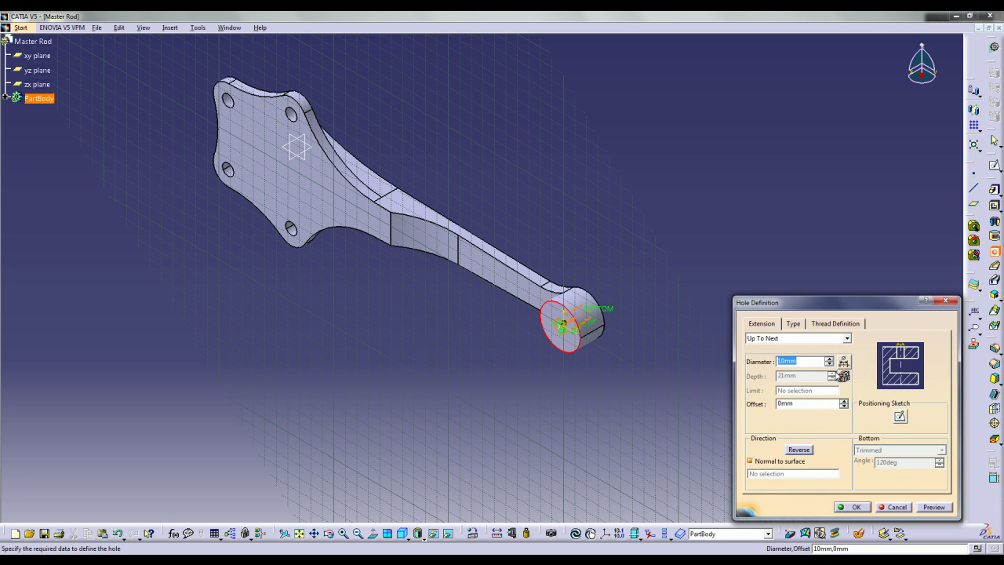
{"action": "type", "text": "24"}
{"action": "left_click", "coordinate": [813, 338]}
{"action": "left_click", "coordinate": [808, 362]}
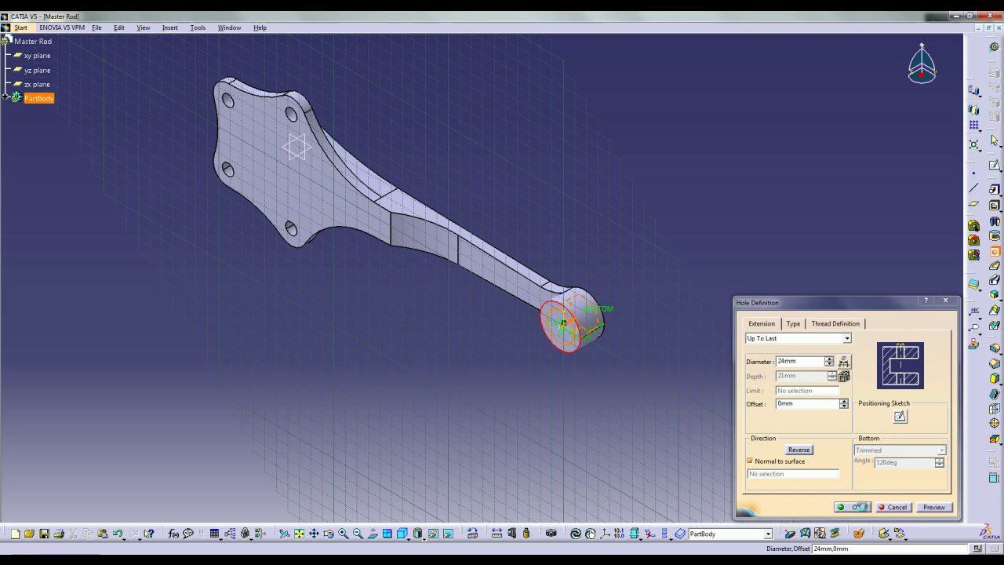
{"action": "left_click", "coordinate": [852, 507]}
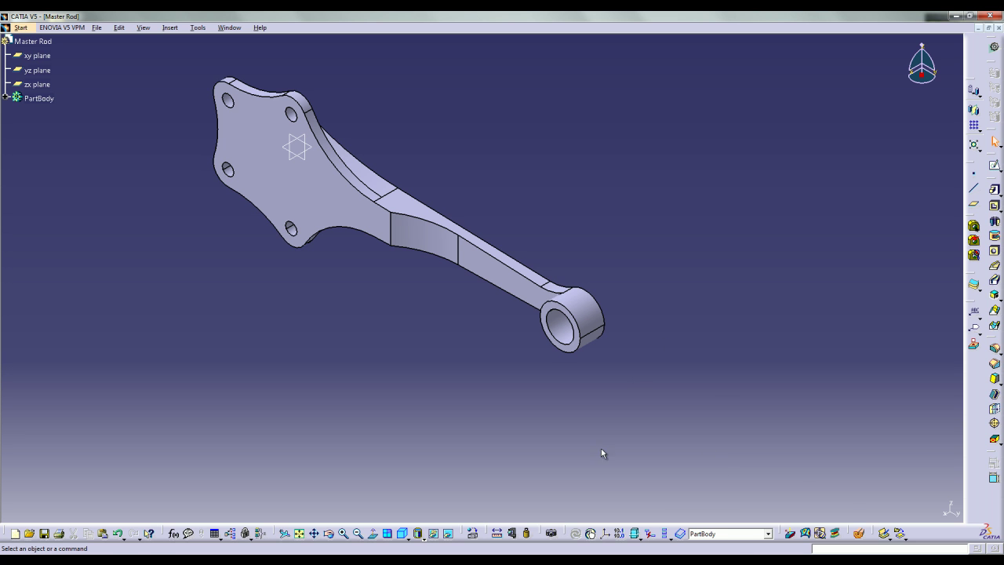
- Sketch a radius 31 circle at the origin on the rod's flat wide-end face
{"action": "left_click", "coordinate": [270, 165]}
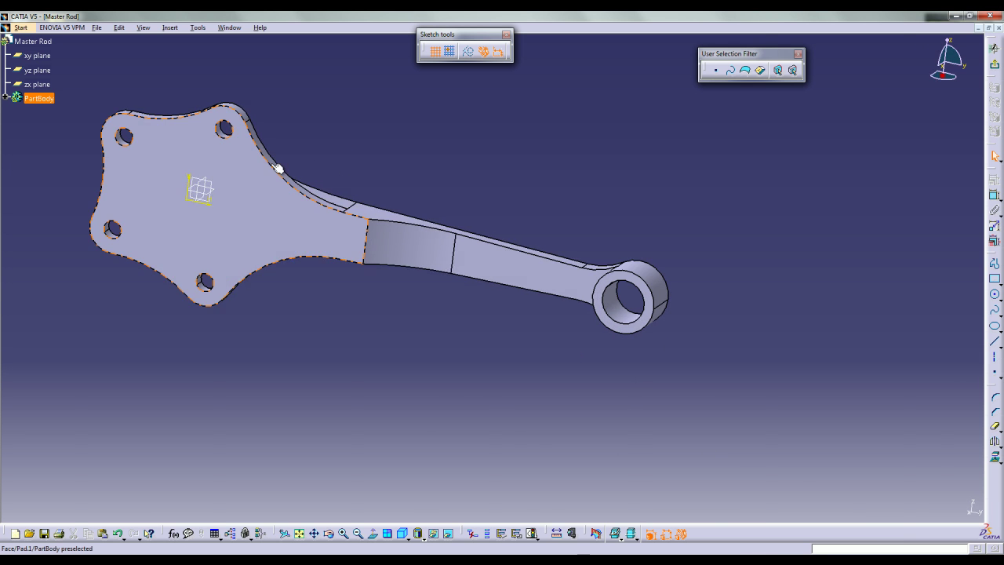
{"action": "left_click", "coordinate": [995, 294]}
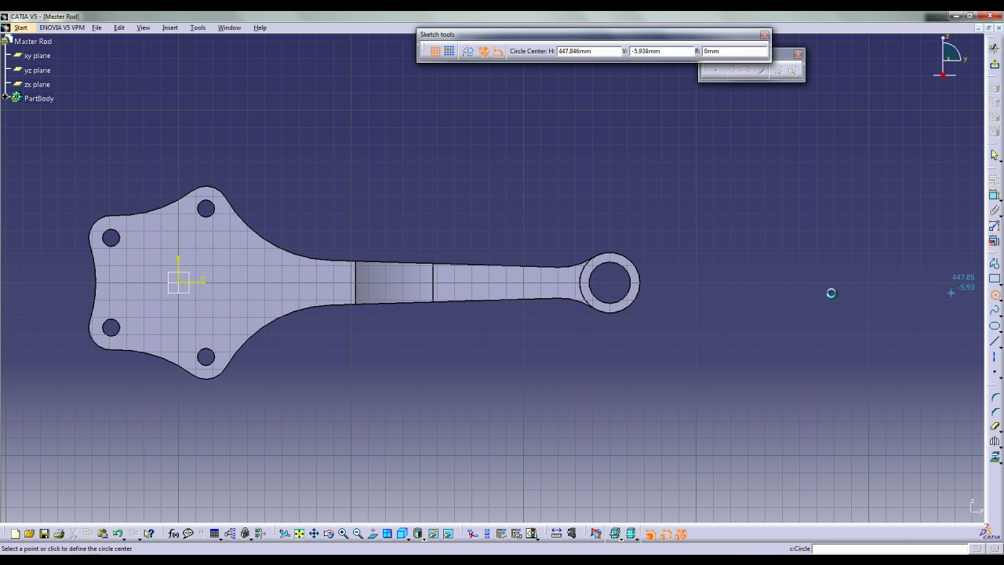
{"action": "left_click", "coordinate": [184, 284]}
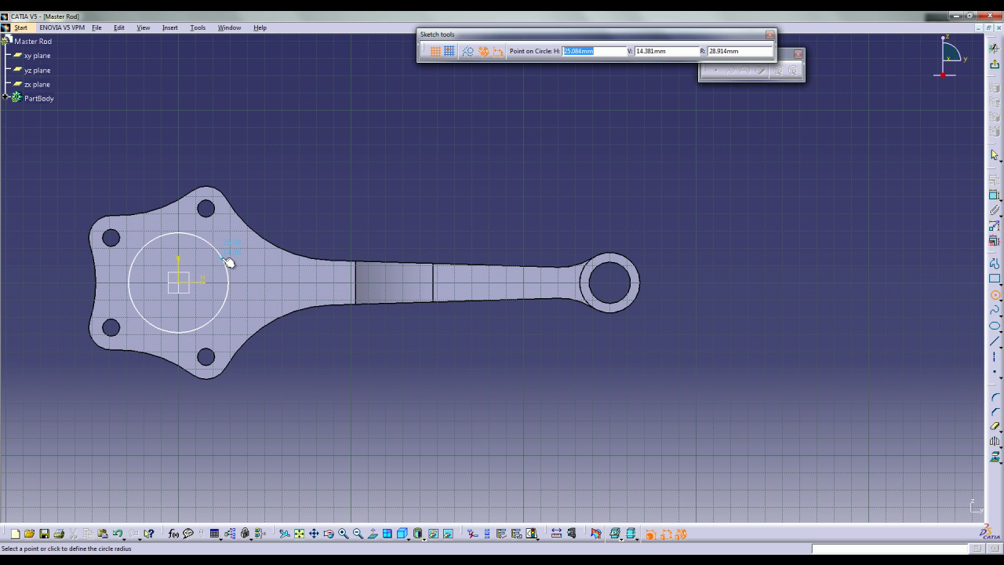
{"action": "key", "text": "Tab"}
{"action": "type", "text": "31"}
{"action": "key", "text": "Return"}
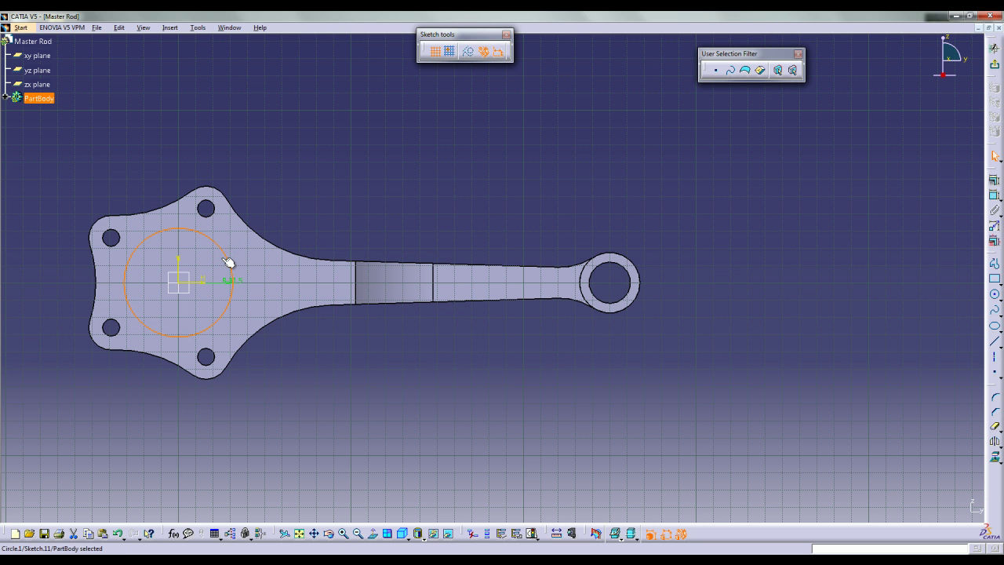
{"action": "left_click", "coordinate": [345, 204]}
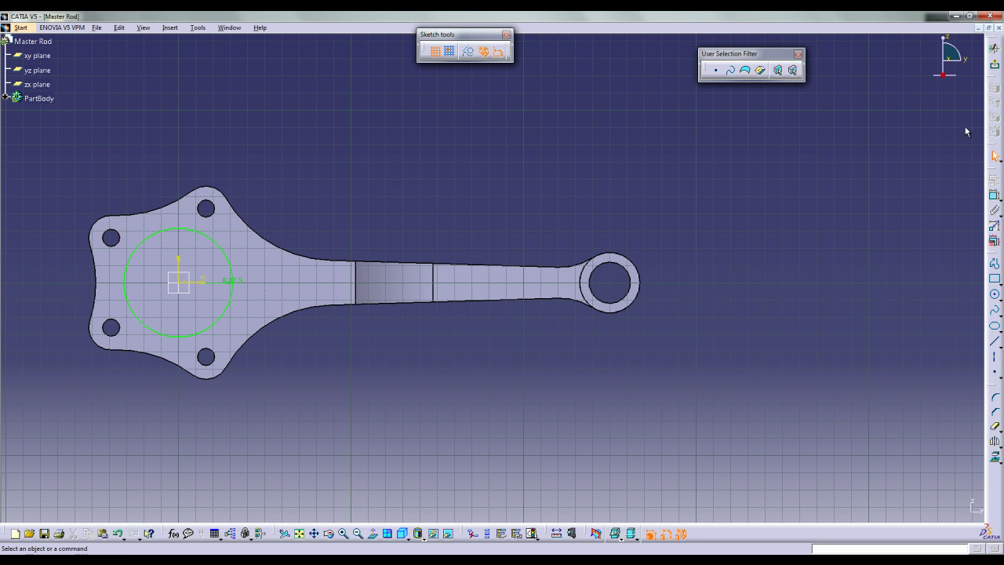
- Exit the sketch and pad the large circle 14 mm from the wide end
{"action": "left_click", "coordinate": [994, 48]}
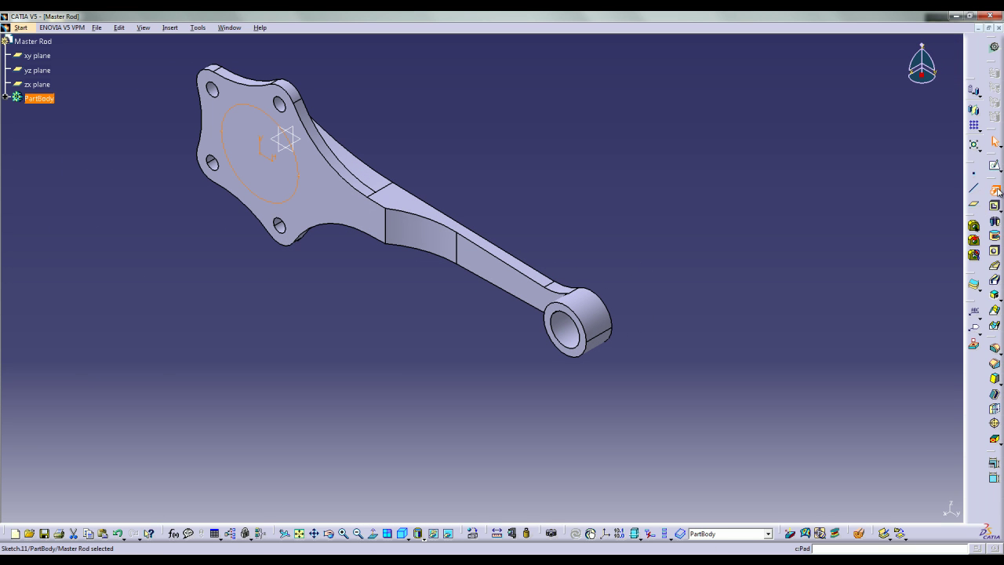
{"action": "left_click", "coordinate": [997, 191]}
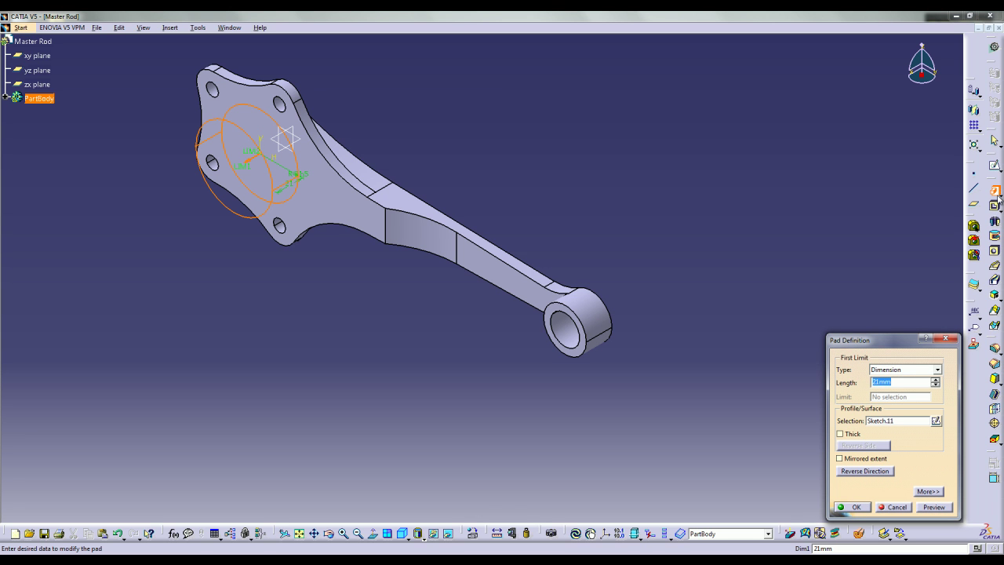
{"action": "key", "text": "Return"}
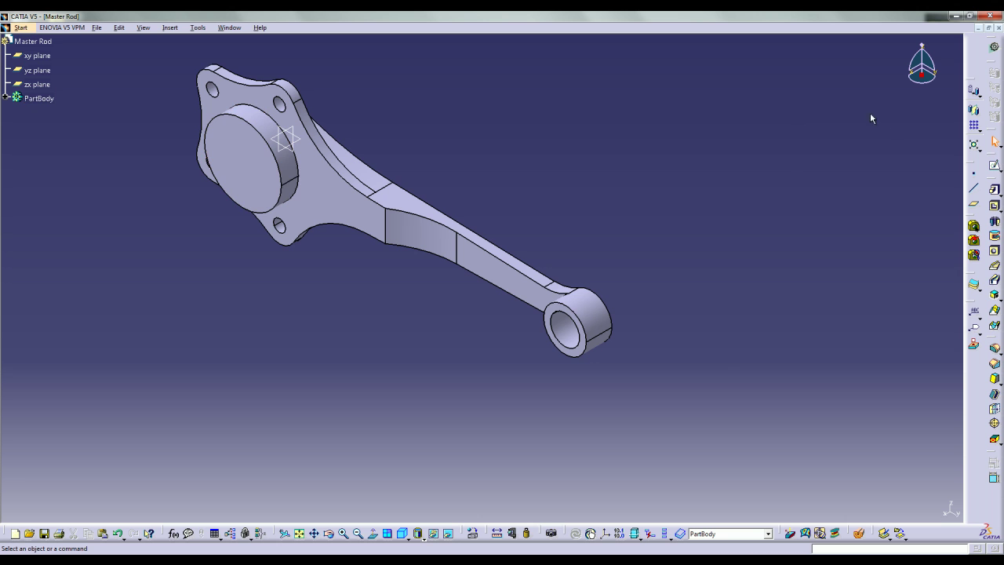
- Bore a 52 mm Up To Last hole through the large boss and check it from several angles
{"action": "left_click", "coordinate": [246, 121]}
{"action": "left_click", "coordinate": [995, 251]}
{"action": "left_click", "coordinate": [261, 163]}
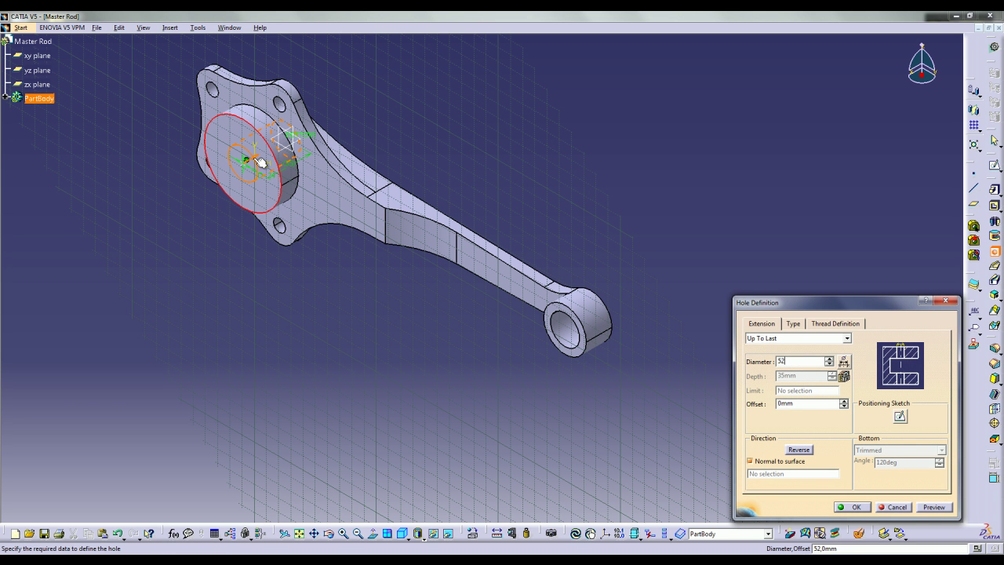
{"action": "left_click", "coordinate": [935, 507]}
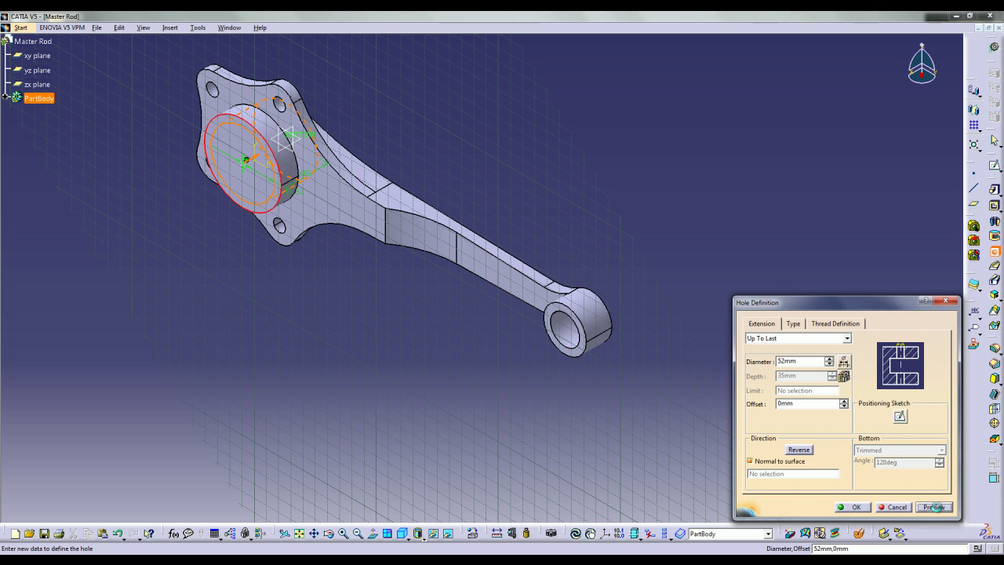
{"action": "left_click", "coordinate": [854, 507]}
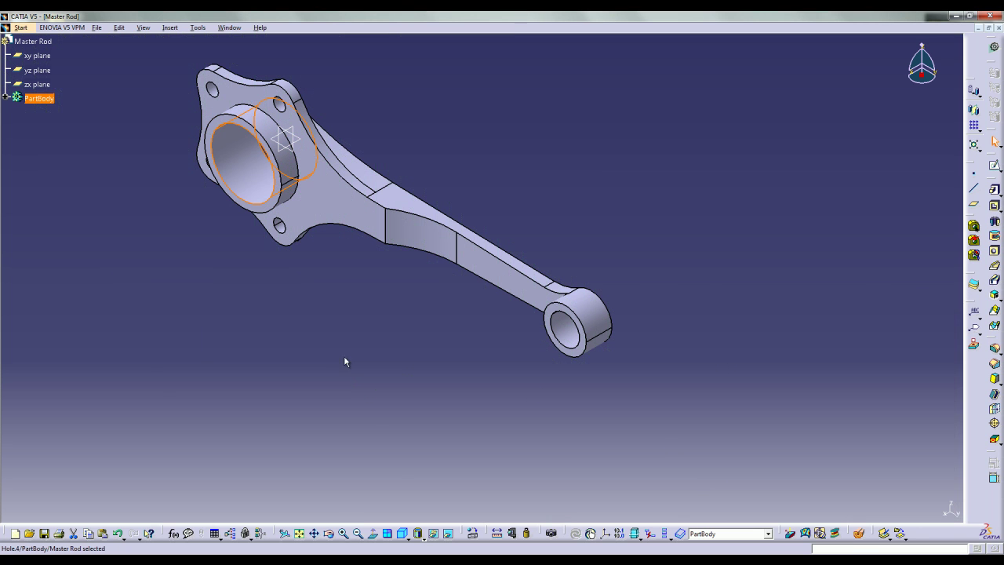
{"action": "middle_click_drag", "start_coordinate": [290, 323], "coordinate": [428, 74]}
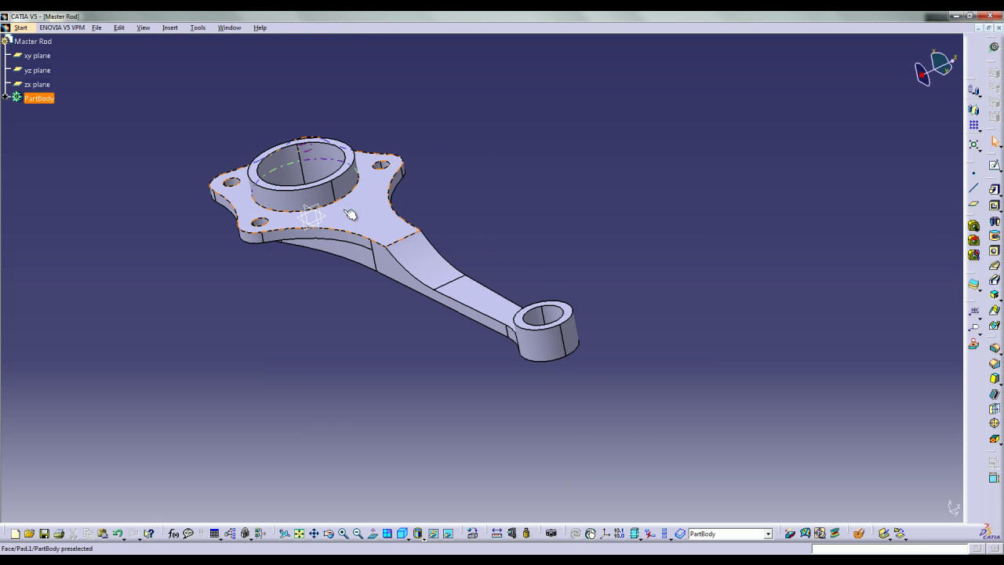
{"action": "middle_click_drag", "start_coordinate": [321, 262], "coordinate": [381, 383]}
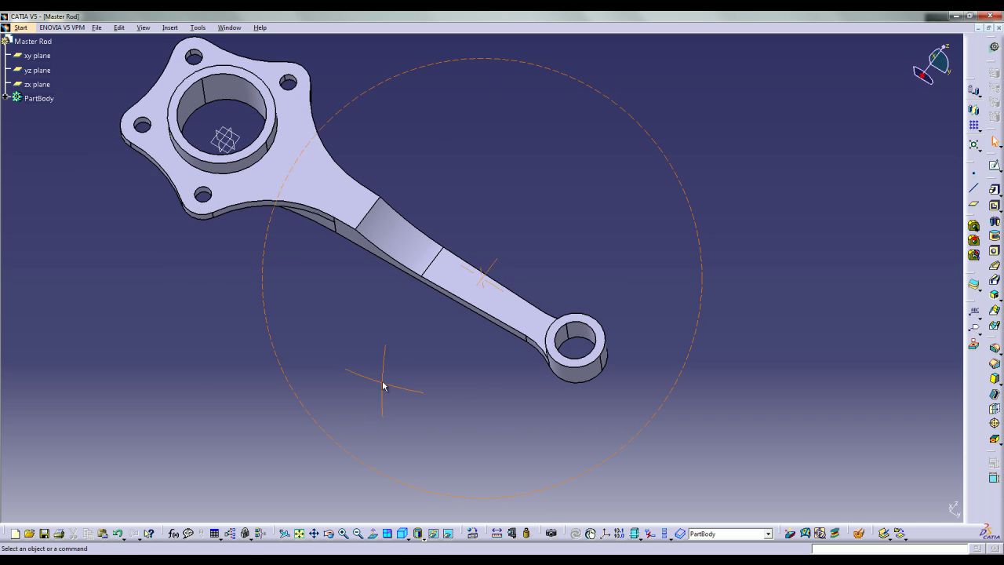
{"action": "left_click", "coordinate": [403, 533]}
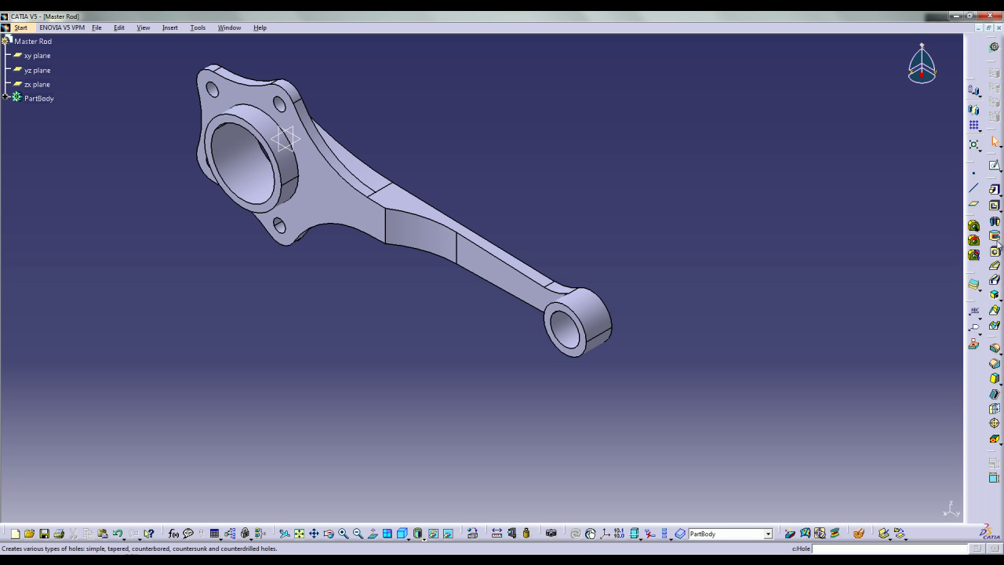
{"action": "left_click", "coordinate": [997, 168]}
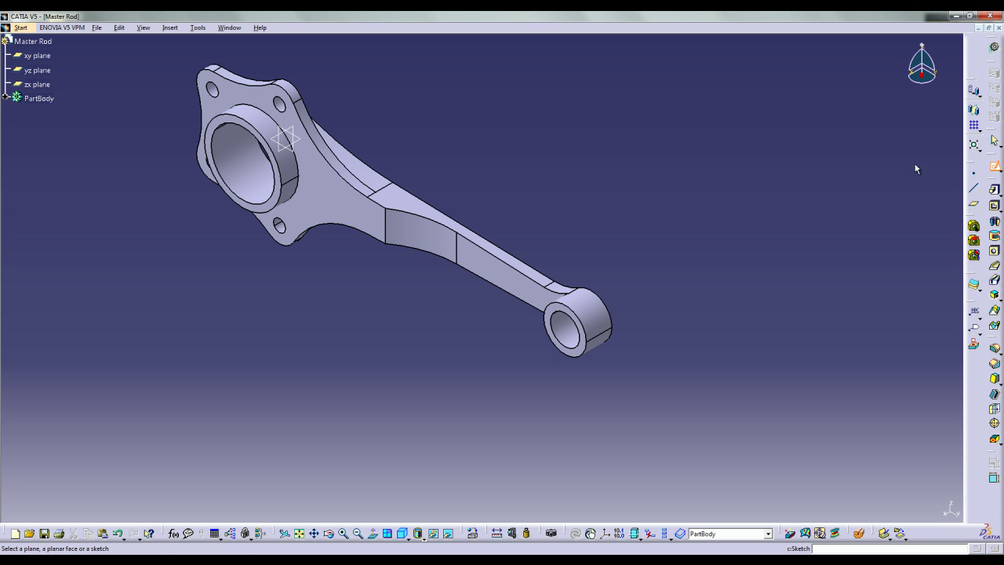
- On the wide end's flat face, draw an elongated slot along the shank: radius 6 mm, length 150 mm
{"action": "left_click", "coordinate": [367, 217]}
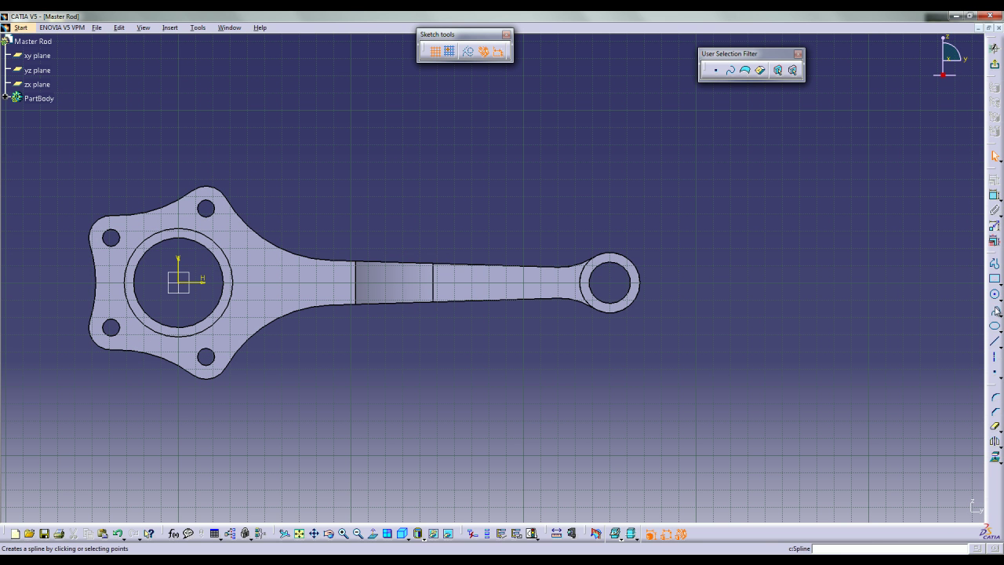
{"action": "left_click", "coordinate": [1000, 283]}
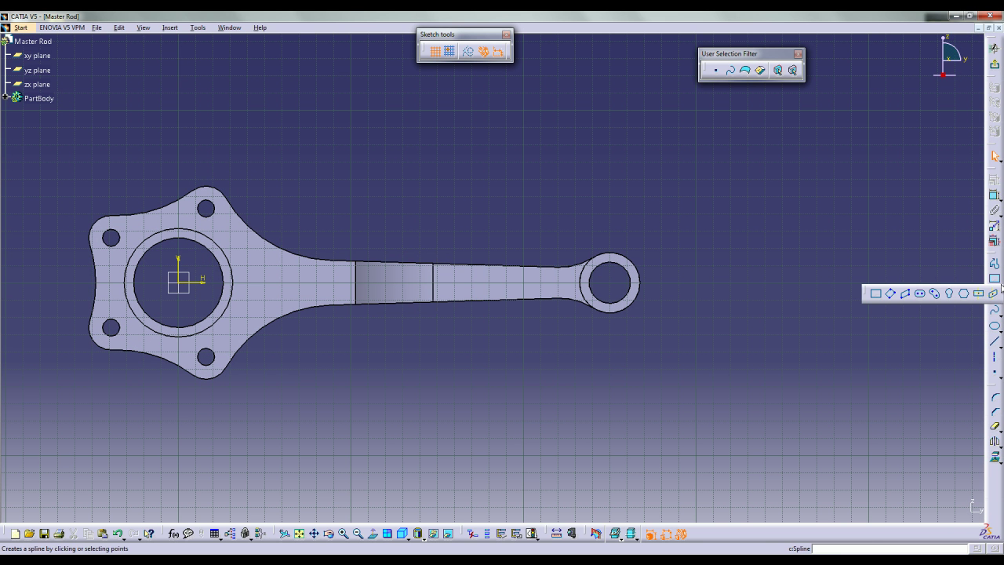
{"action": "left_click", "coordinate": [920, 293]}
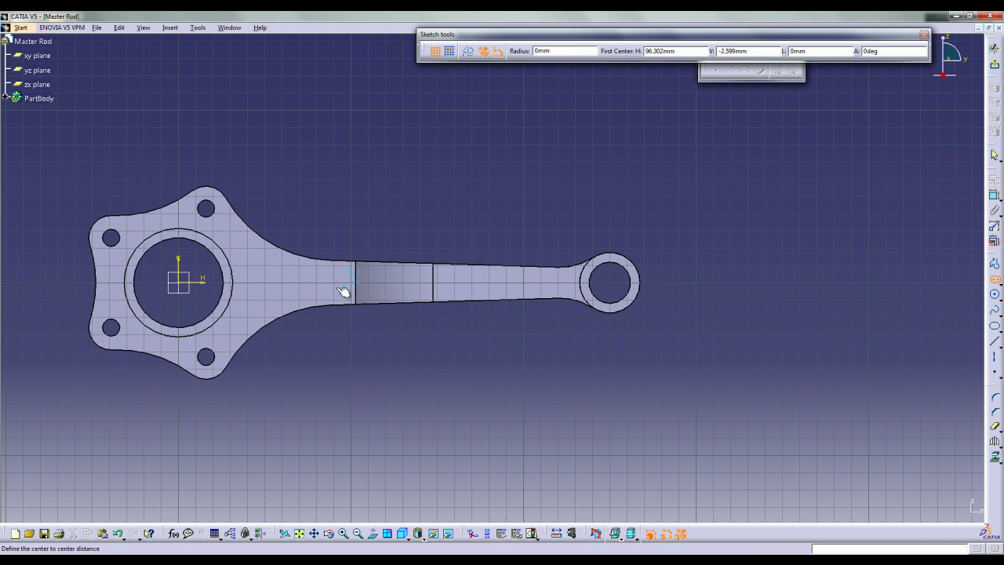
{"action": "left_click", "coordinate": [325, 285]}
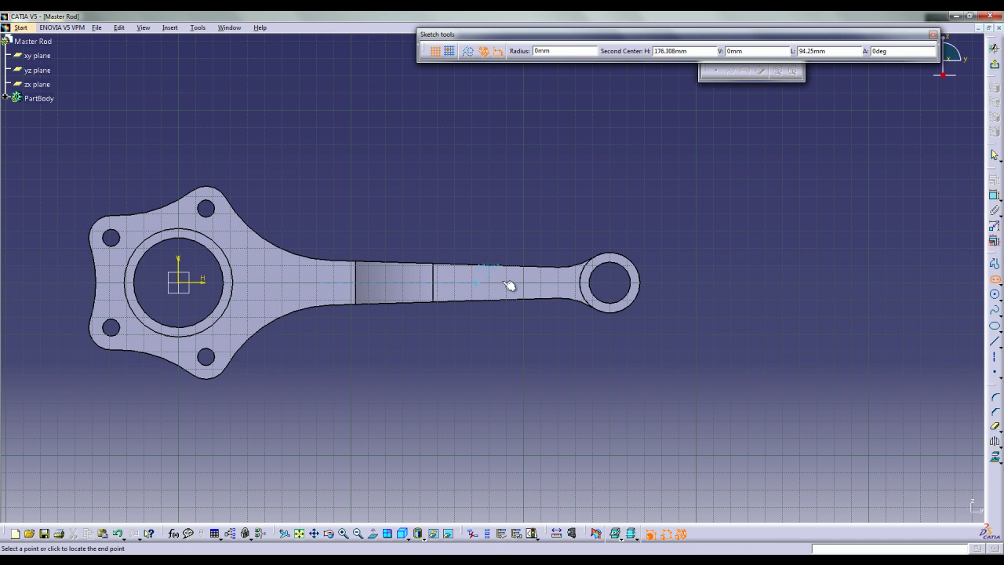
{"action": "left_click", "coordinate": [558, 290]}
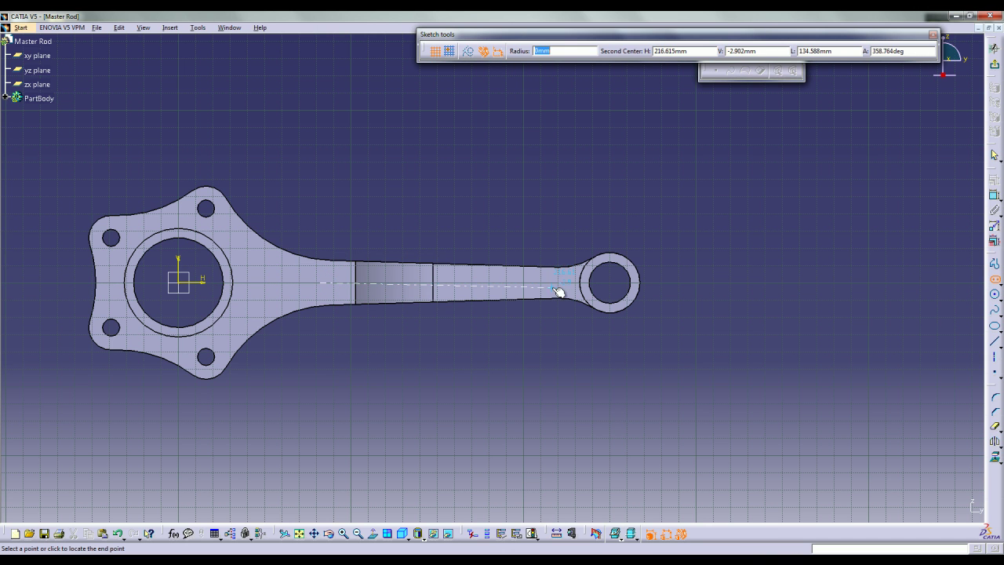
{"action": "key", "text": "Tab"}
{"action": "key", "text": "Tab"}
{"action": "key", "text": "Tab"}
{"action": "type", "text": "150"}
{"action": "key", "text": "Tab"}
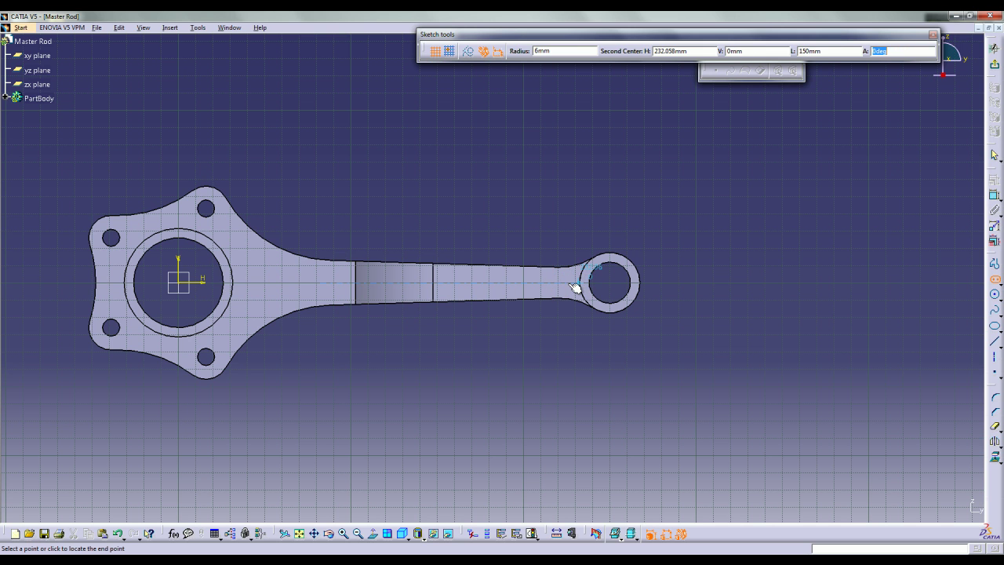
{"action": "left_click", "coordinate": [575, 287]}
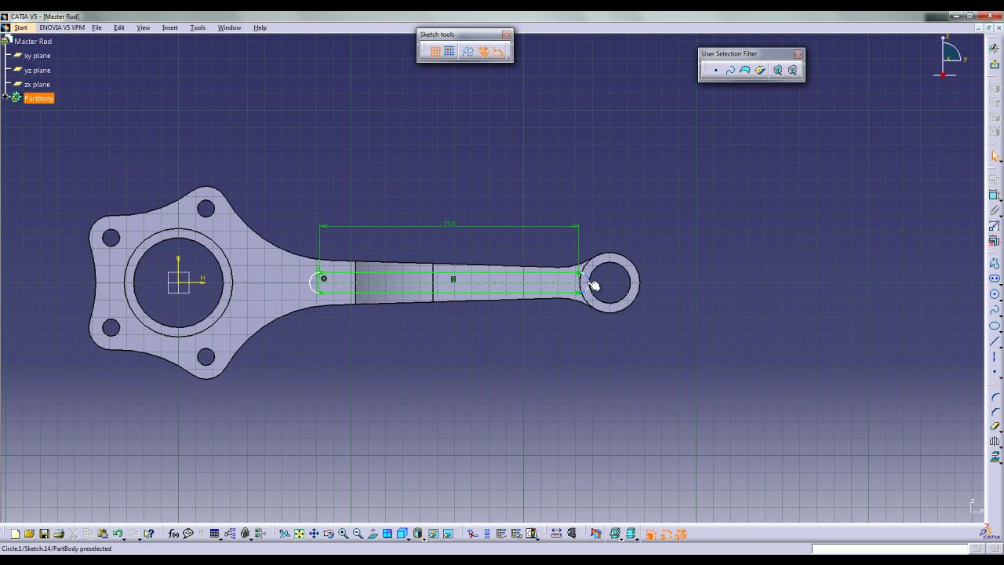
- Draw a circle inside the small eye and constrain it concentric with the eye hole's edge
{"action": "right_click", "coordinate": [584, 284]}
{"action": "left_click", "coordinate": [569, 322]}
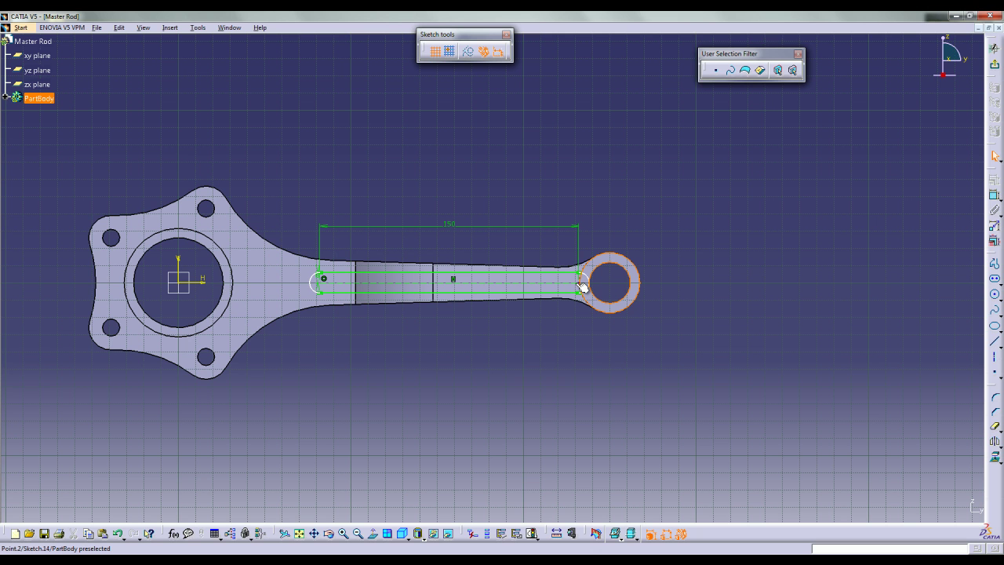
{"action": "left_click", "coordinate": [583, 287]}
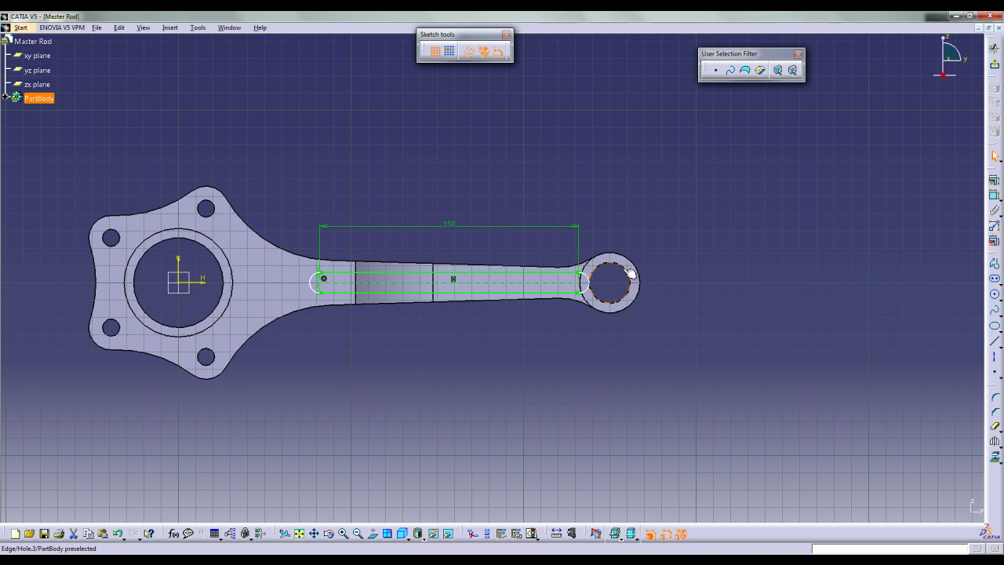
{"action": "key", "text": "Escape"}
{"action": "left_click", "coordinate": [996, 296]}
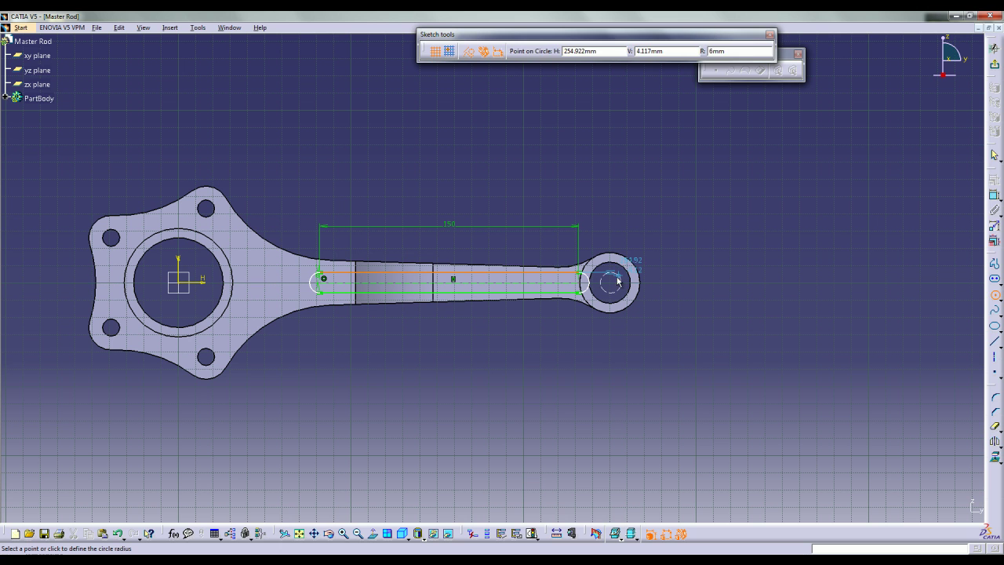
{"action": "key", "text": "Escape"}
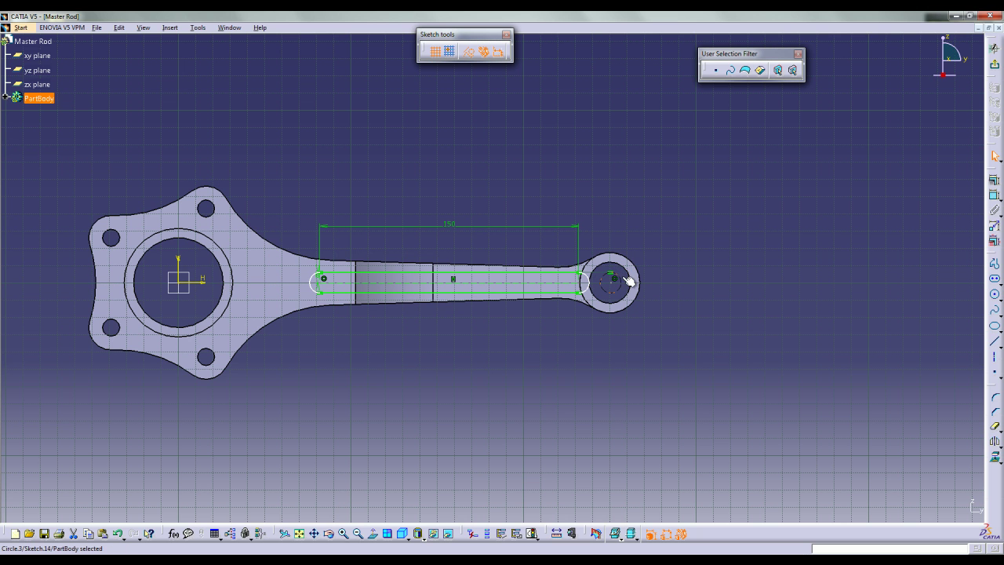
{"action": "left_click", "coordinate": [621, 267], "text": "ctrl"}
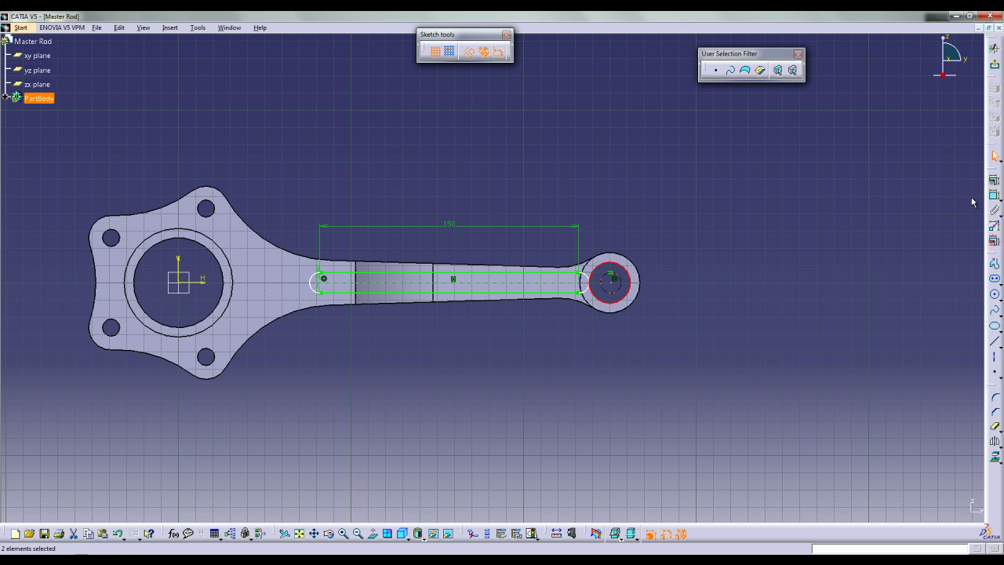
{"action": "left_click", "coordinate": [994, 179]}
{"action": "left_click", "coordinate": [941, 421]}
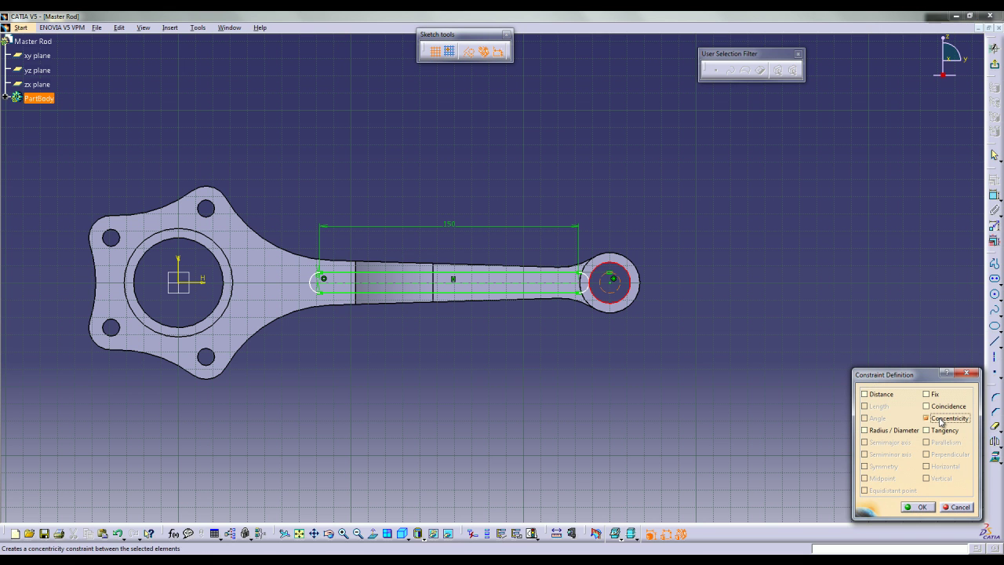
{"action": "left_click", "coordinate": [920, 507]}
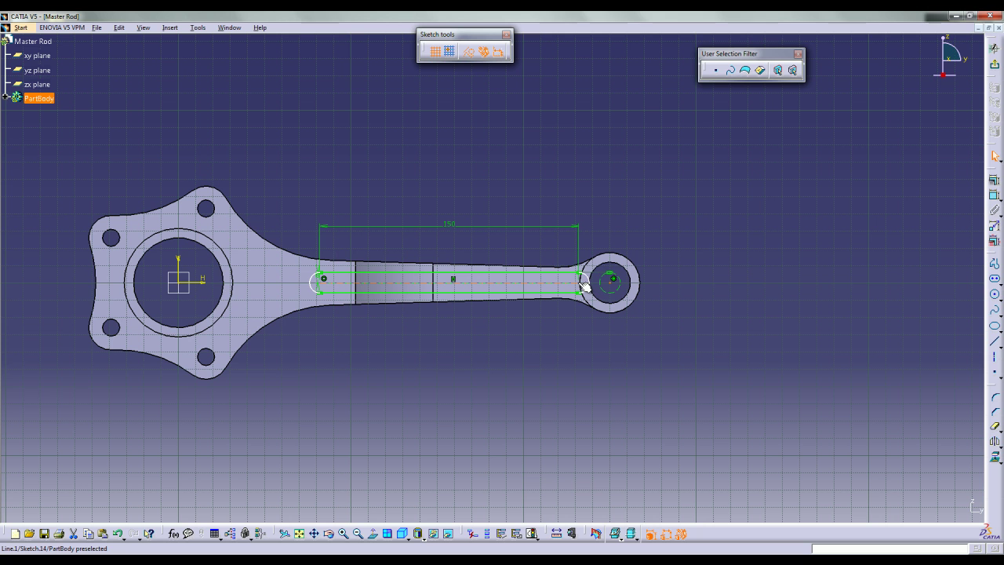
- Dimension the slot end 30 mm from the circle centre and exit the sketch
{"action": "left_click", "coordinate": [581, 284], "text": "ctrl"}
{"action": "left_click", "coordinate": [996, 193]}
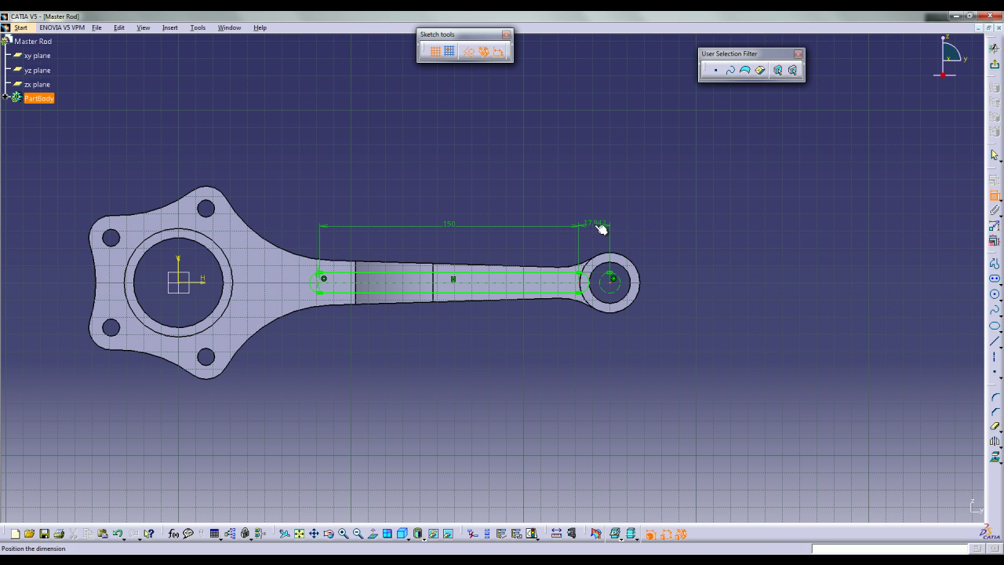
{"action": "left_click", "coordinate": [601, 226]}
{"action": "double_click", "coordinate": [597, 226]}
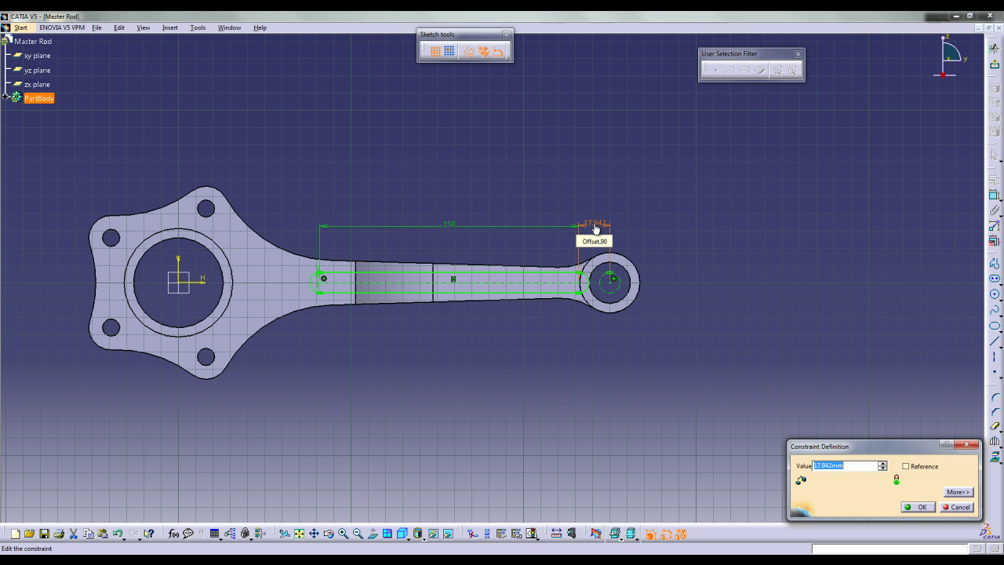
{"action": "key", "text": "Return"}
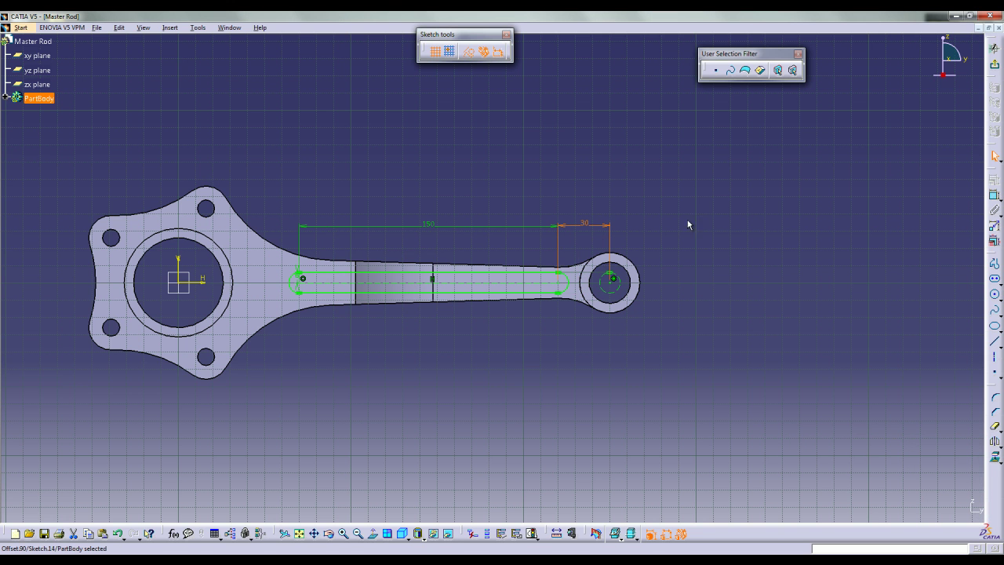
{"action": "left_click", "coordinate": [995, 66]}
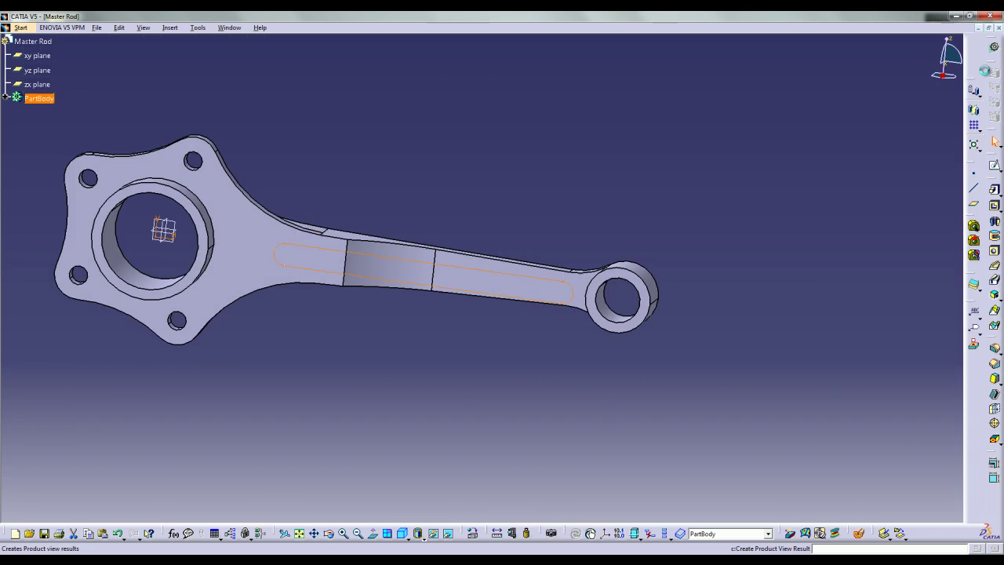
- Pocket Sketch.14's slot 18.5 mm deep into the shank and rotate to inspect it
{"action": "left_click", "coordinate": [994, 205]}
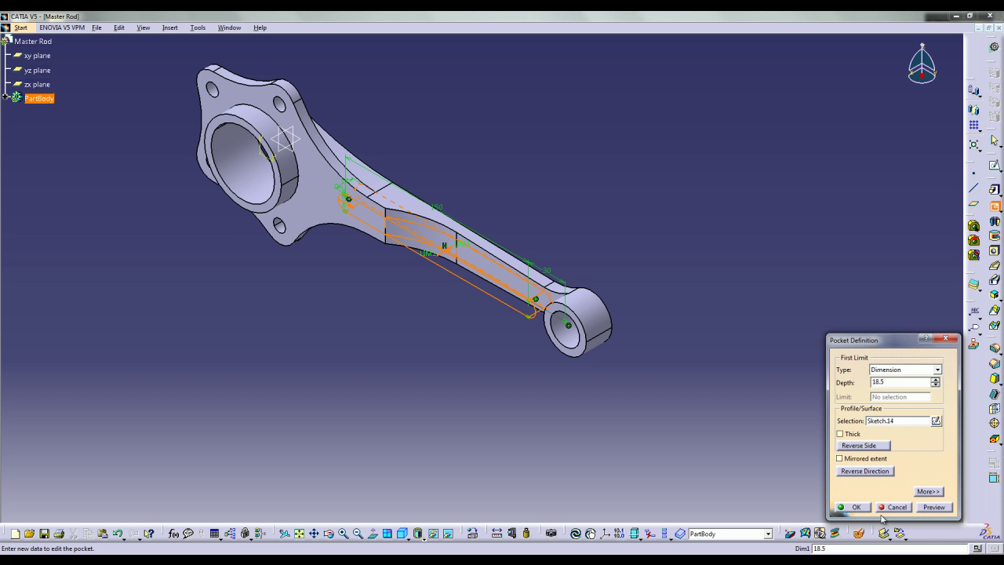
{"action": "left_click", "coordinate": [924, 507]}
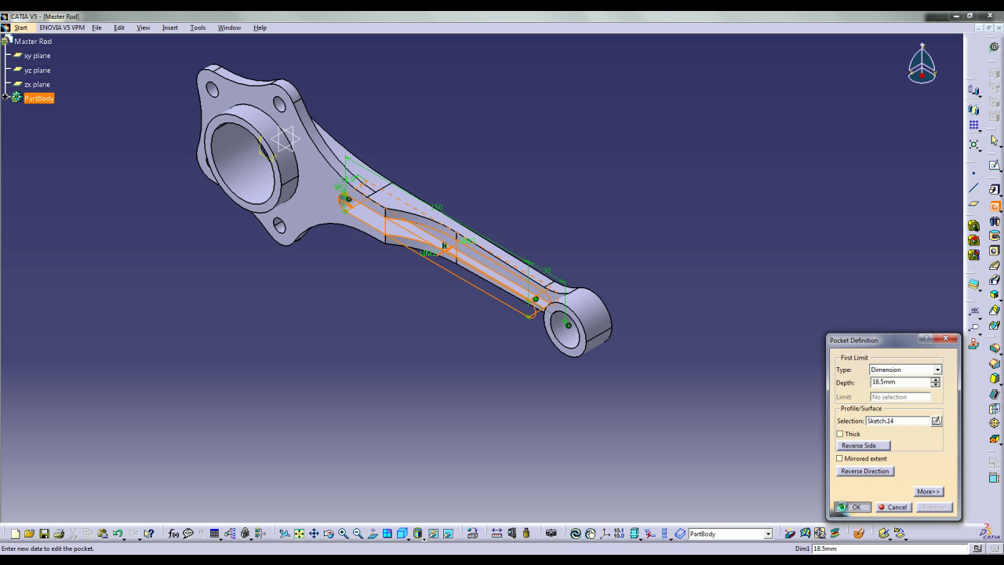
{"action": "left_click", "coordinate": [845, 508]}
{"action": "mouse_move", "coordinate": [376, 370]}
{"action": "middle_mouse_down"}
{"action": "mouse_move", "coordinate": [416, 188]}
{"action": "mouse_move", "coordinate": [513, 188]}
{"action": "mouse_move", "coordinate": [506, 168]}
{"action": "mouse_move", "coordinate": [473, 152]}
{"action": "mouse_move", "coordinate": [439, 160]}
{"action": "mouse_move", "coordinate": [424, 206]}
{"action": "mouse_move", "coordinate": [478, 226]}
{"action": "mouse_move", "coordinate": [527, 206]}
{"action": "middle_mouse_up"}
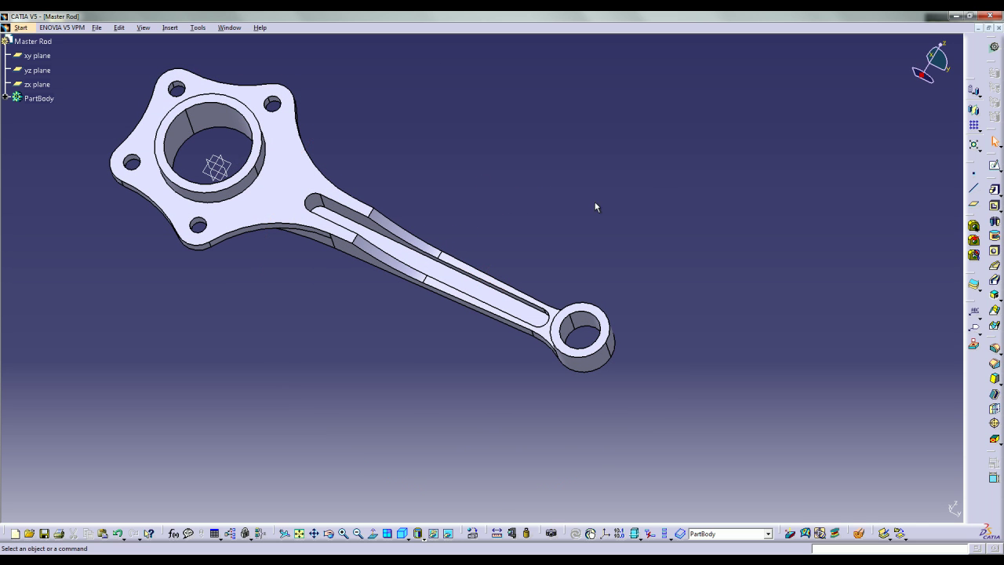
- Mirror the rod solid using Pad.1's flat face (Face.2) as the mirroring element
{"action": "left_click", "coordinate": [974, 113]}
{"action": "middle_click_drag", "start_coordinate": [690, 242], "coordinate": [287, 209]}
{"action": "left_click", "coordinate": [596, 245]}
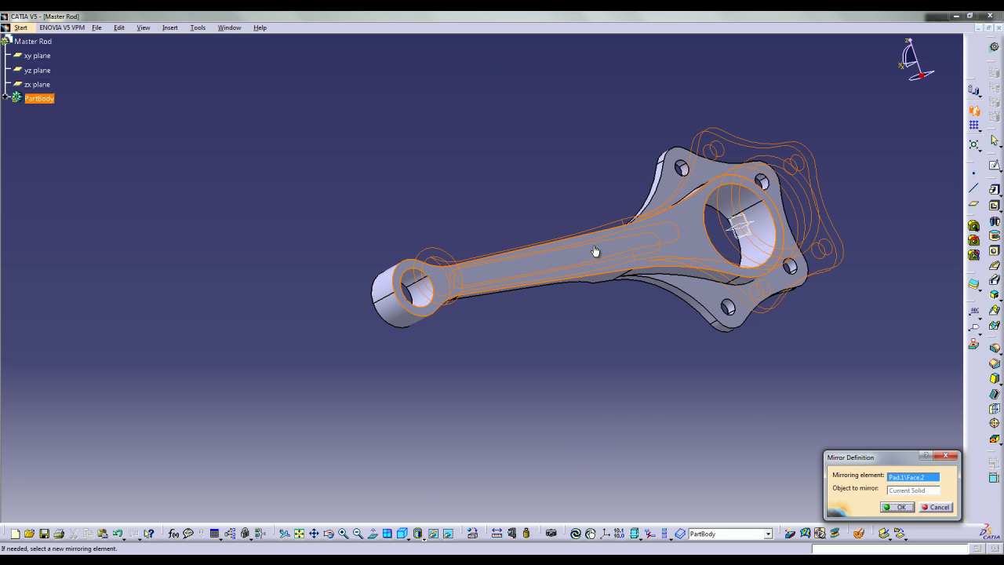
{"action": "left_click", "coordinate": [906, 507]}
- Set the isometric view and inspect the mirrored bosses and shank slot on the rod's other side
{"action": "middle_click_drag", "start_coordinate": [476, 362], "coordinate": [596, 433]}
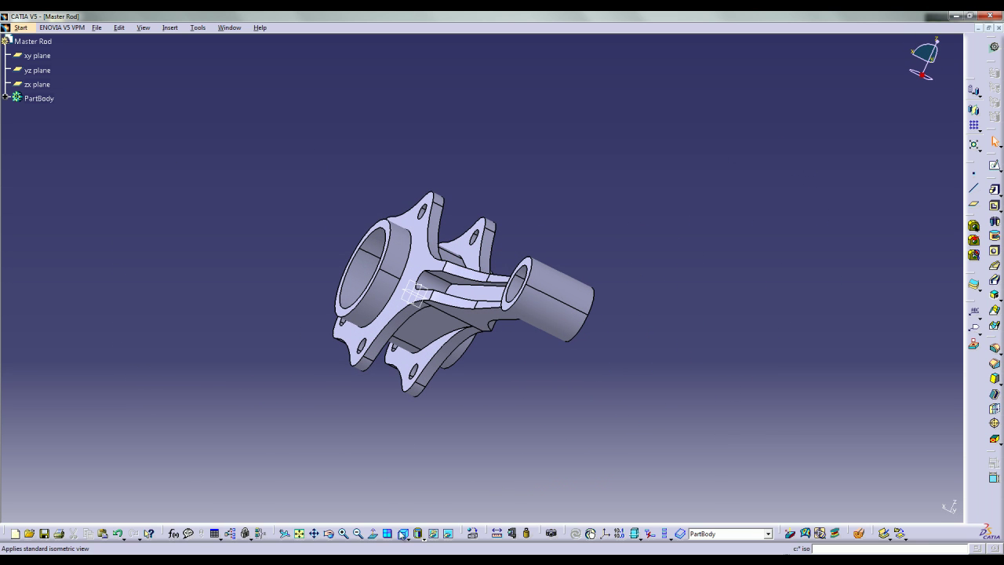
{"action": "left_click", "coordinate": [402, 535]}
{"action": "middle_click_drag", "start_coordinate": [341, 336], "coordinate": [652, 295]}
{"action": "middle_click_drag", "start_coordinate": [652, 295], "coordinate": [652, 313]}
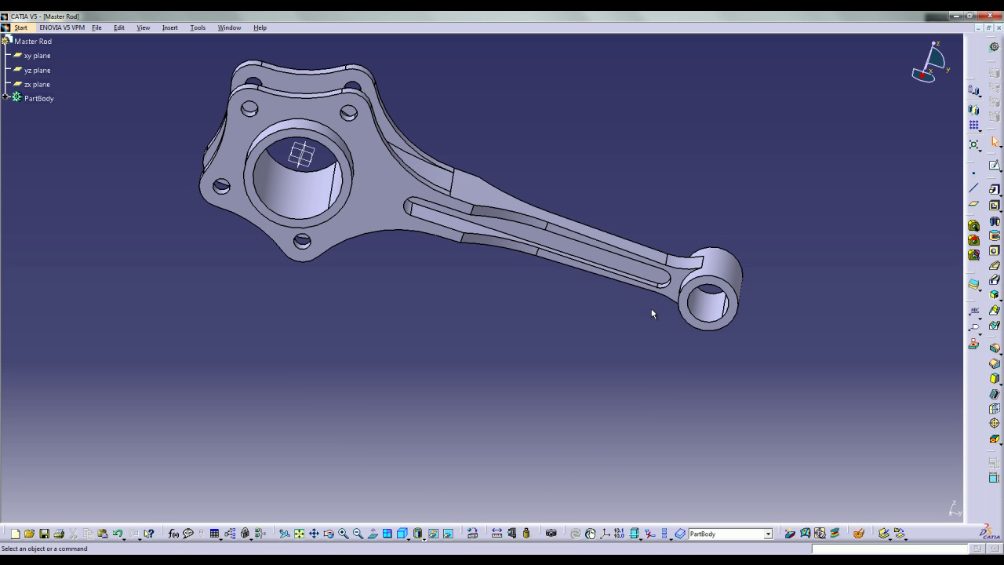